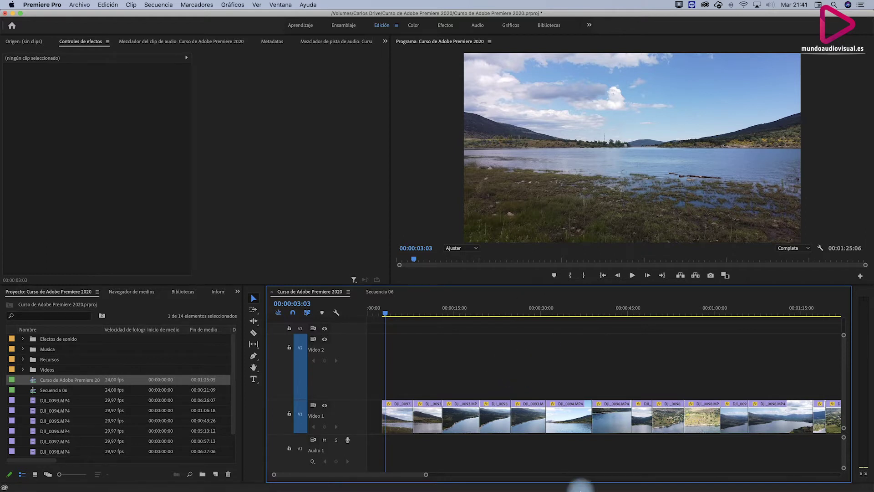
Bring YouTube Studio's Audio Library forward in Chrome and scroll through the royalty-free songs.
click(606, 479)
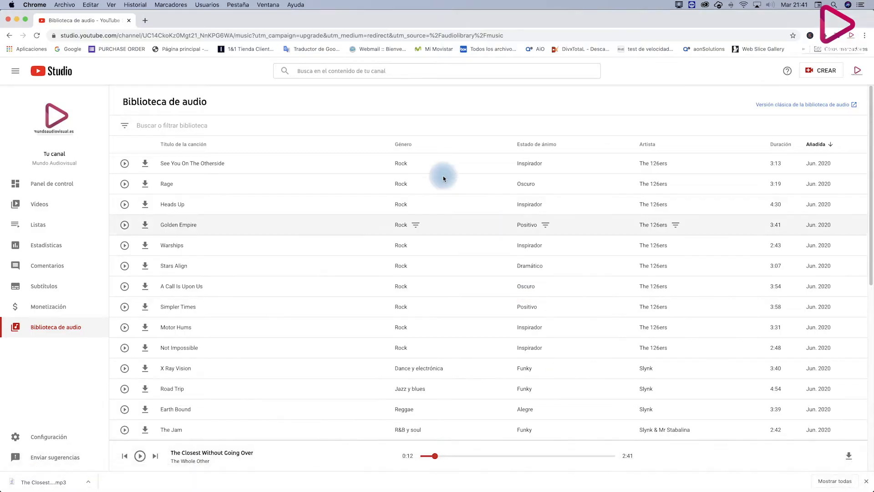
scroll(260, 208, down, 5)
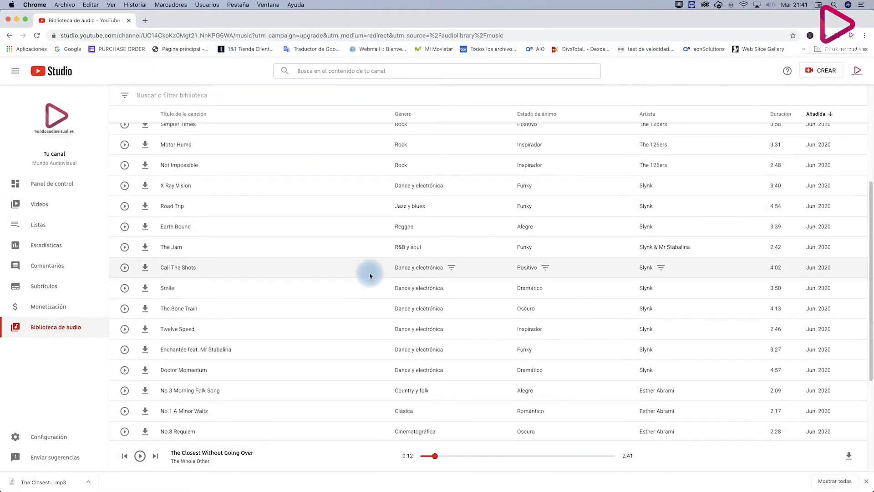
scroll(367, 274, down, 5)
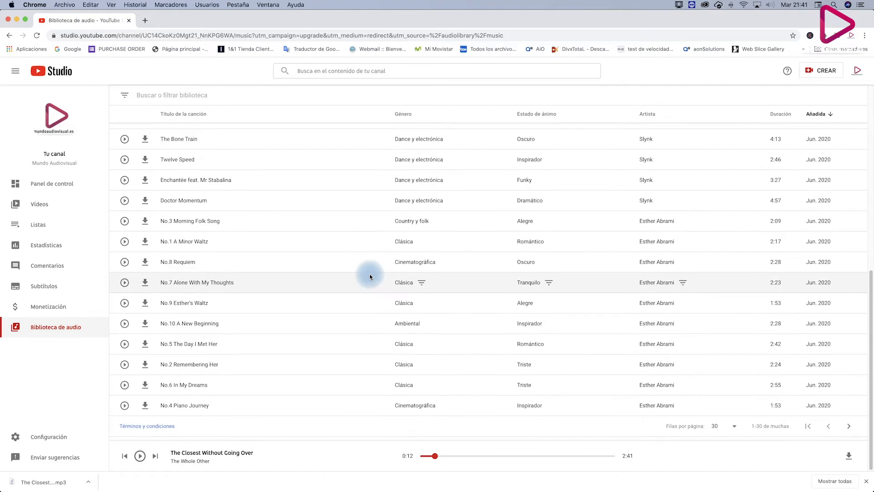
click(312, 35)
Search Google for 'youtube library' to get back to the YouTube Studio Audio Library.
text(google.com)
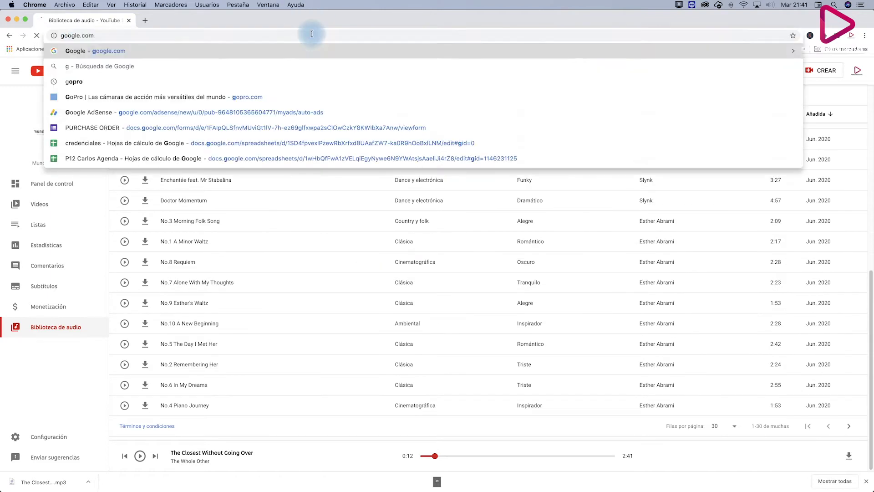
key(Return)
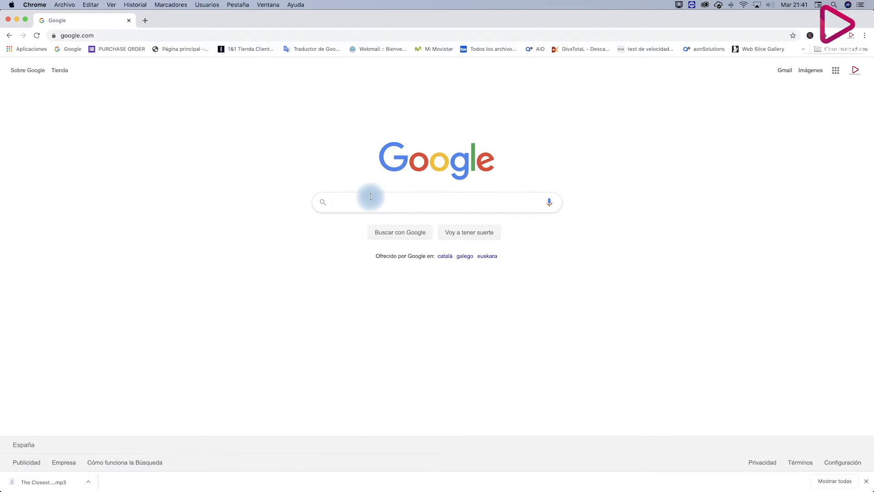
text(you)
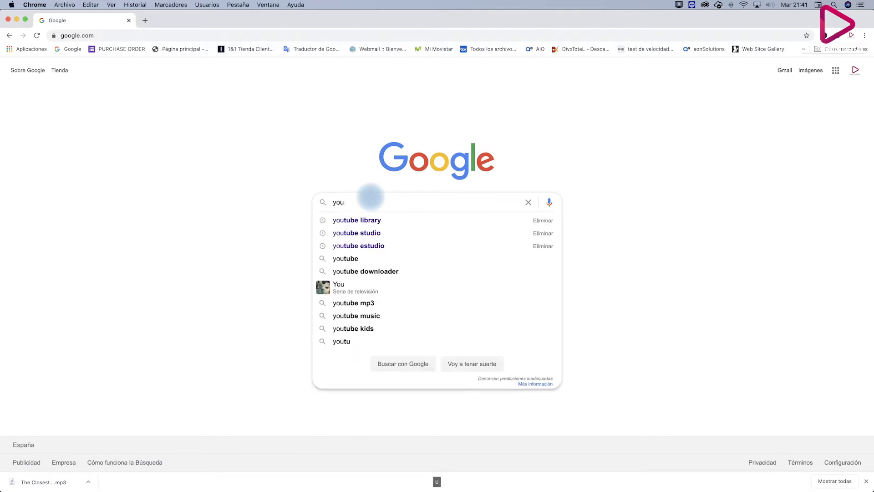
click(359, 221)
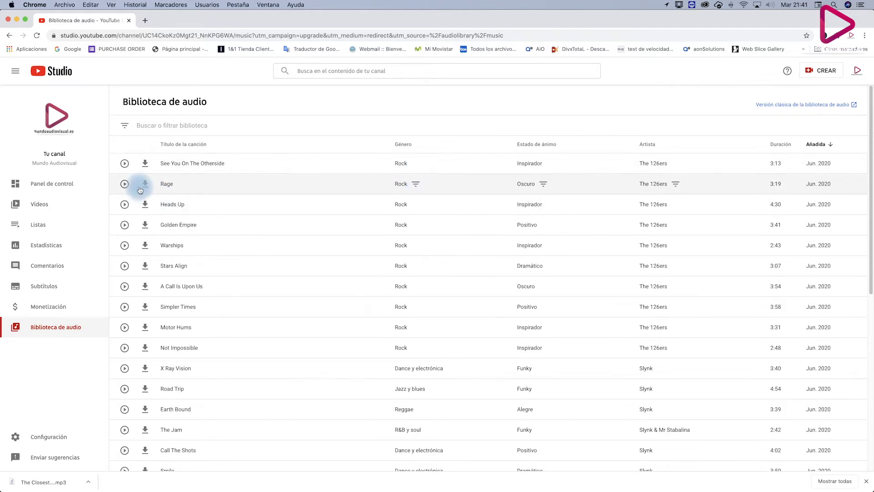
Preview and pause the song Rage, then check the song-title filter without applying it.
click(123, 185)
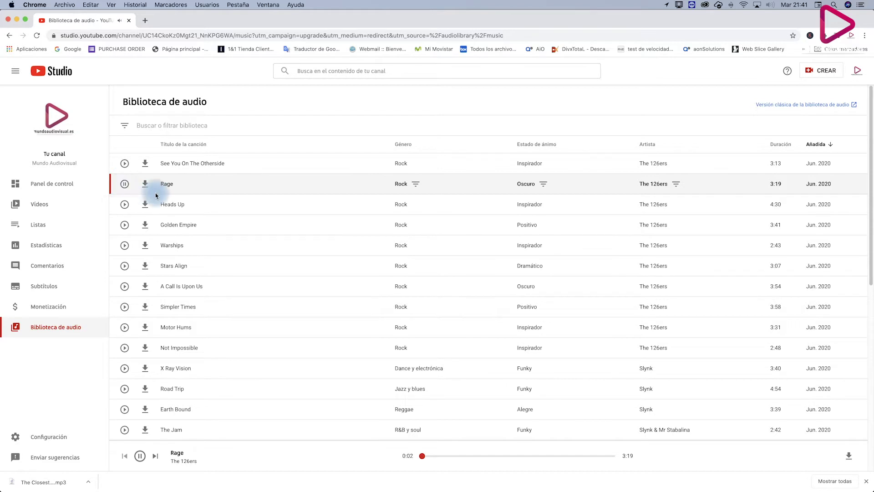
click(124, 184)
click(124, 126)
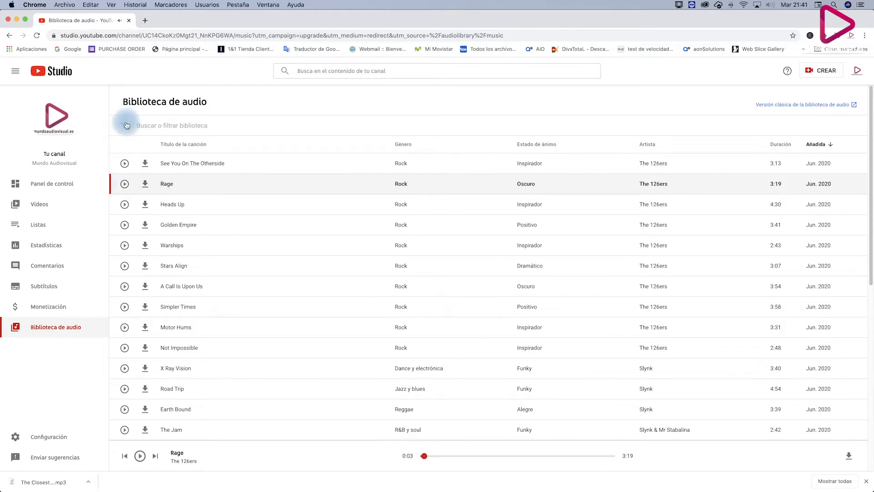
click(155, 162)
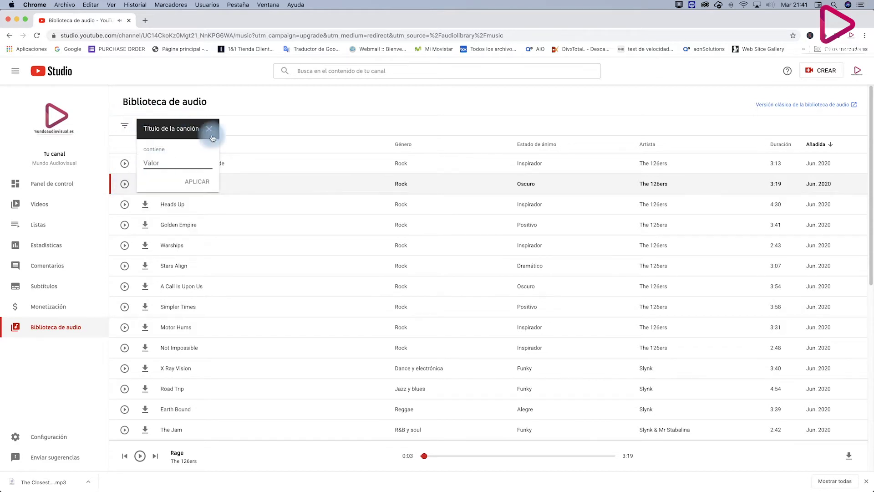
click(210, 126)
Check the genre filter without applying it, then open the downloaded mp3 track.
click(125, 125)
click(157, 175)
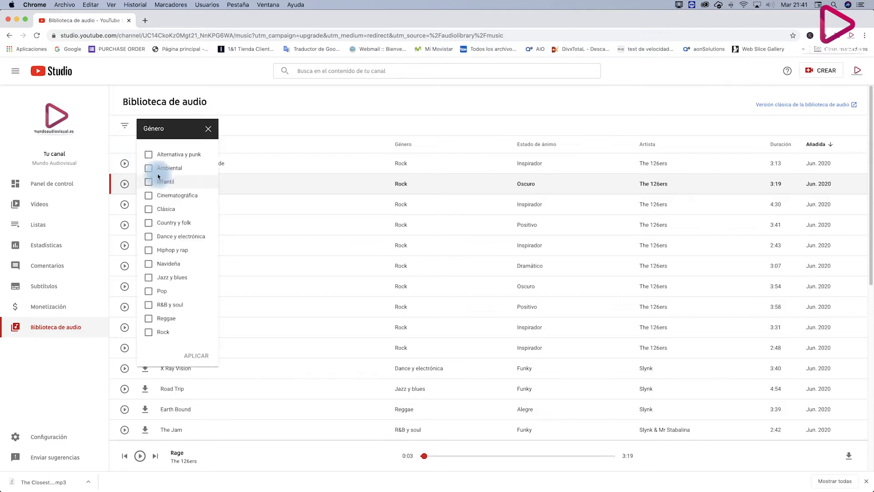
click(208, 129)
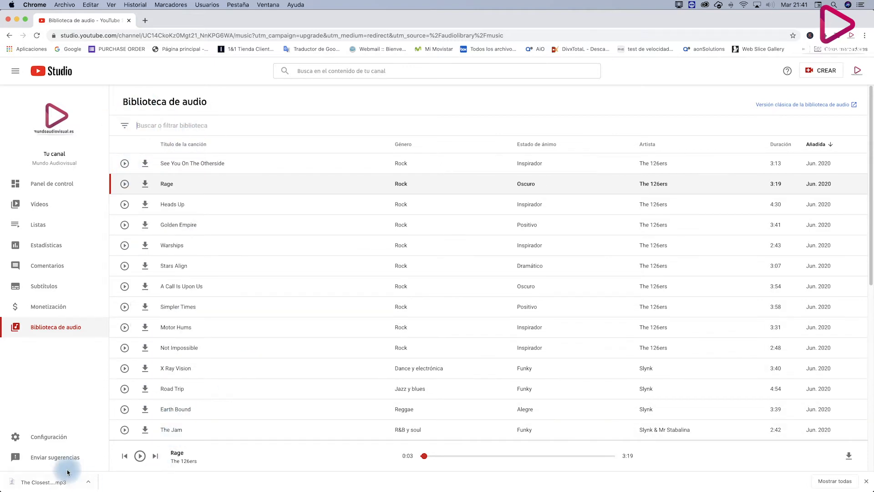
click(50, 486)
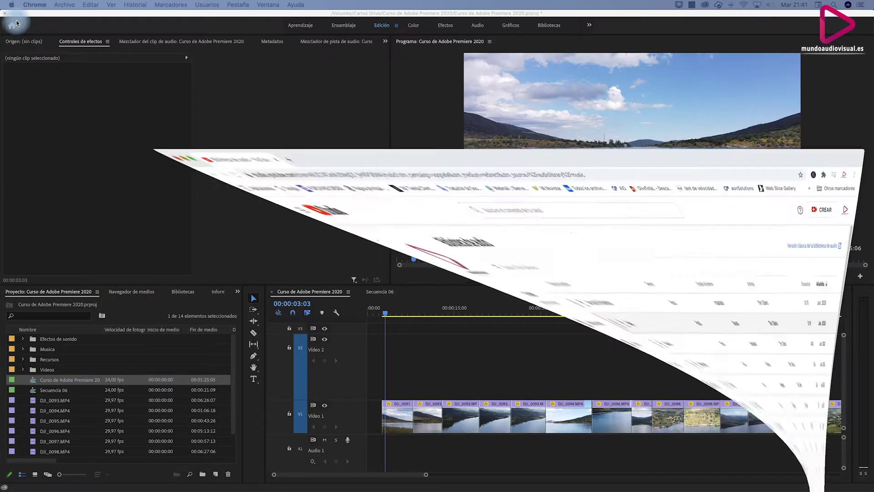
Import 'The Closest Without Going Over' mp3 and place it at 00:00:00:00 on A1.
key(super+i)
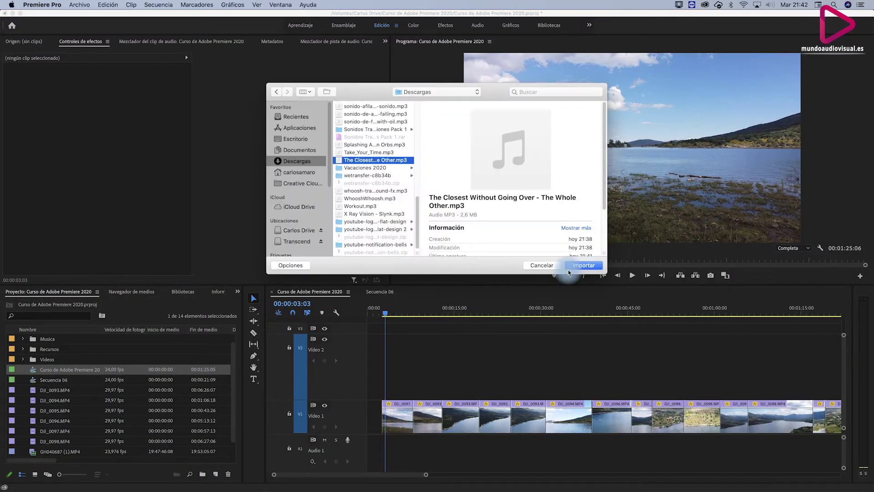
click(589, 275)
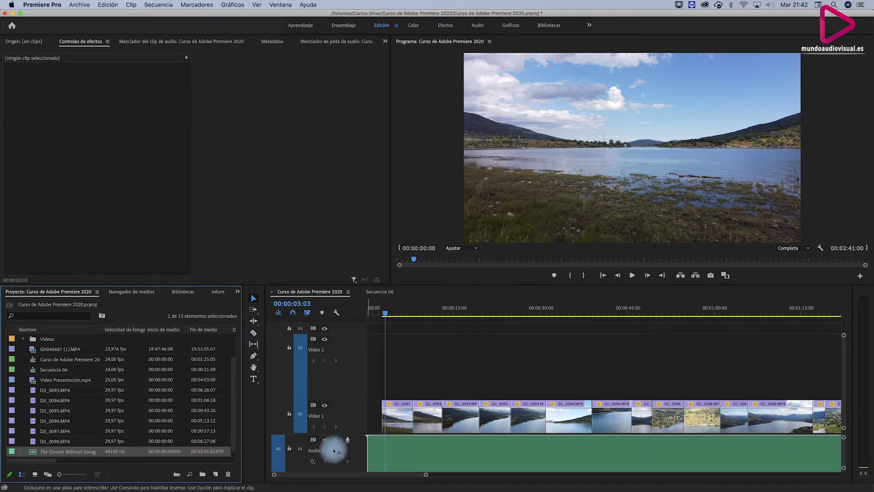
drag(169, 453, 332, 449)
scroll(391, 374, down, 2)
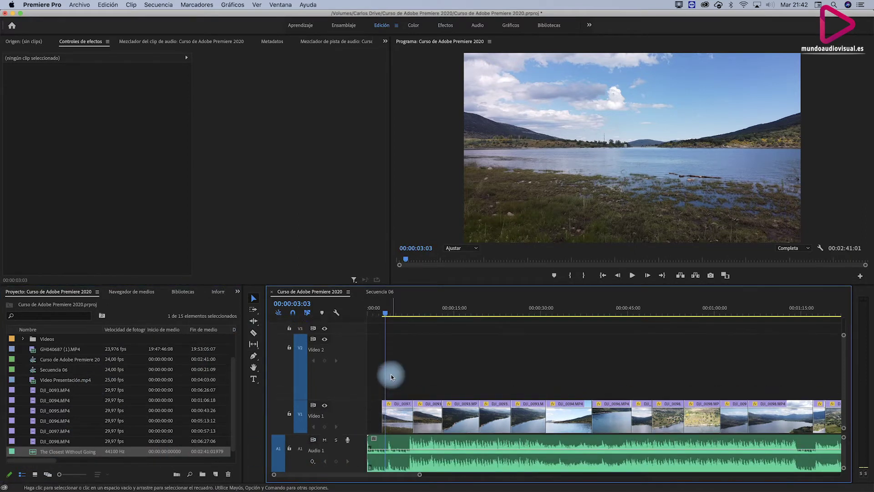
drag(385, 315, 368, 314)
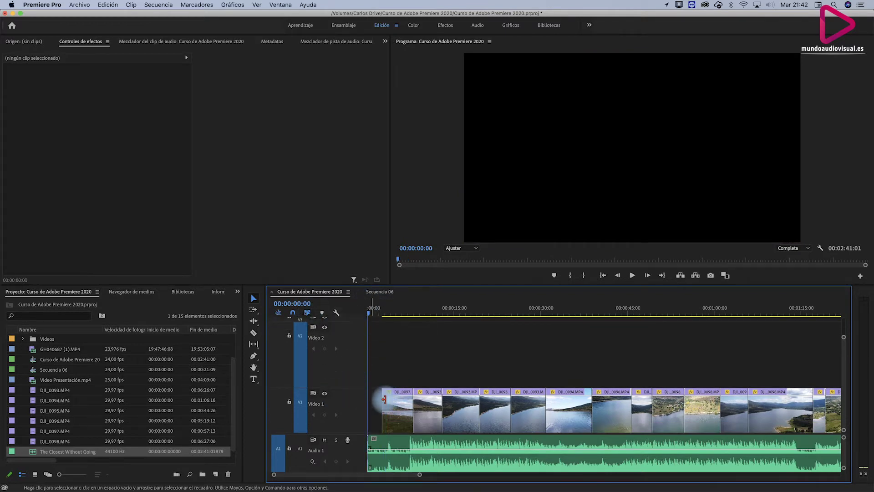
key(a)
click(394, 418)
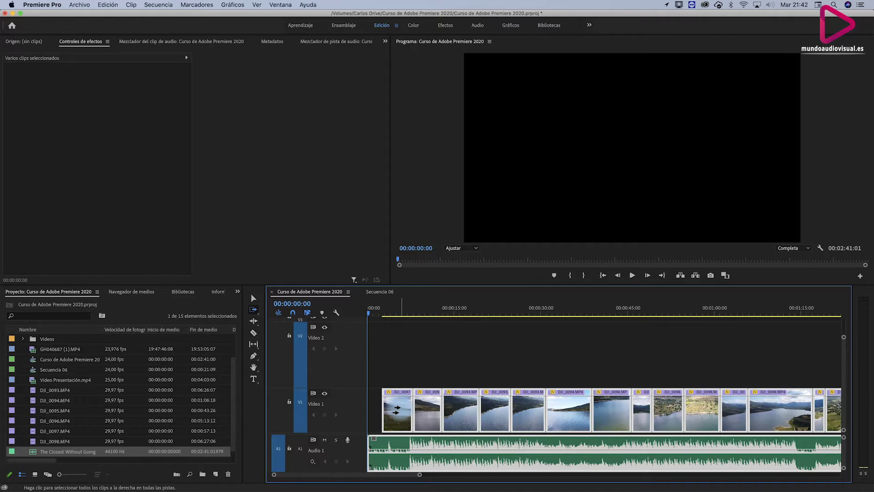
drag(394, 419, 460, 408)
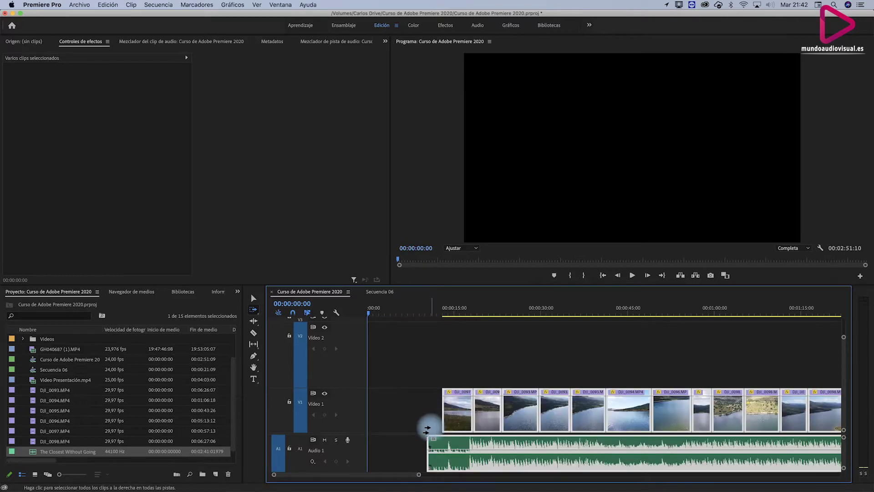
key(v)
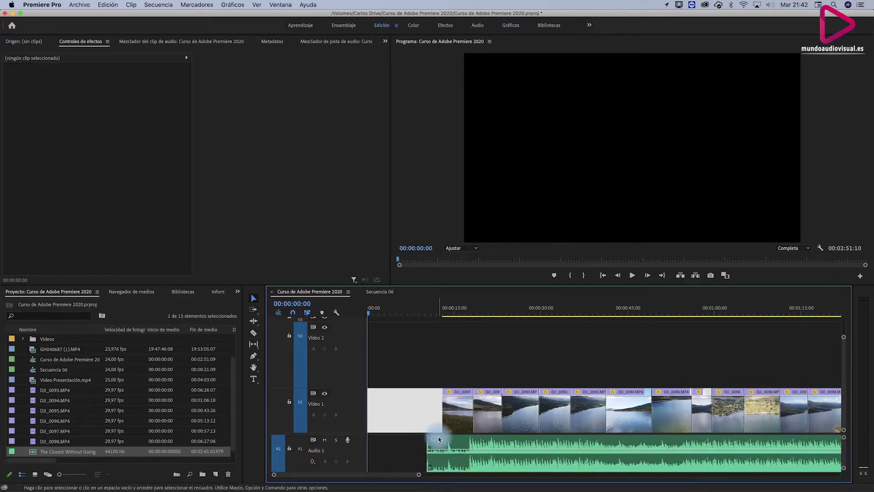
drag(432, 446, 377, 441)
click(385, 359)
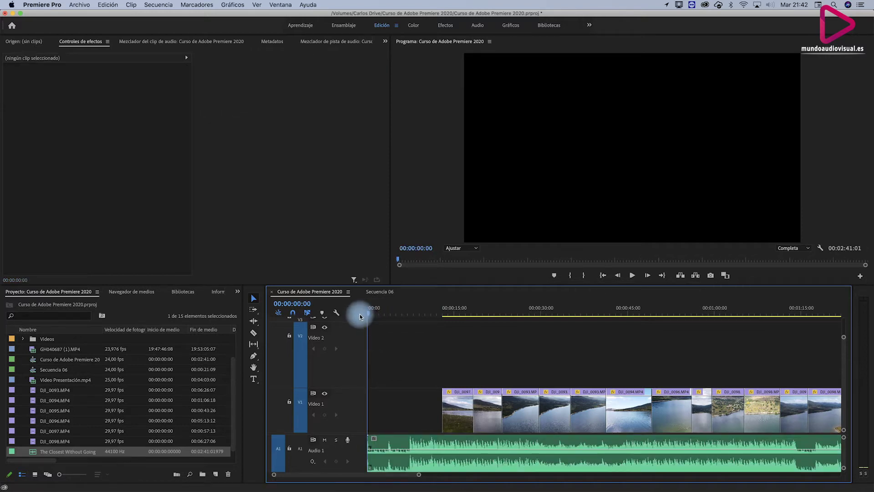
key(space)
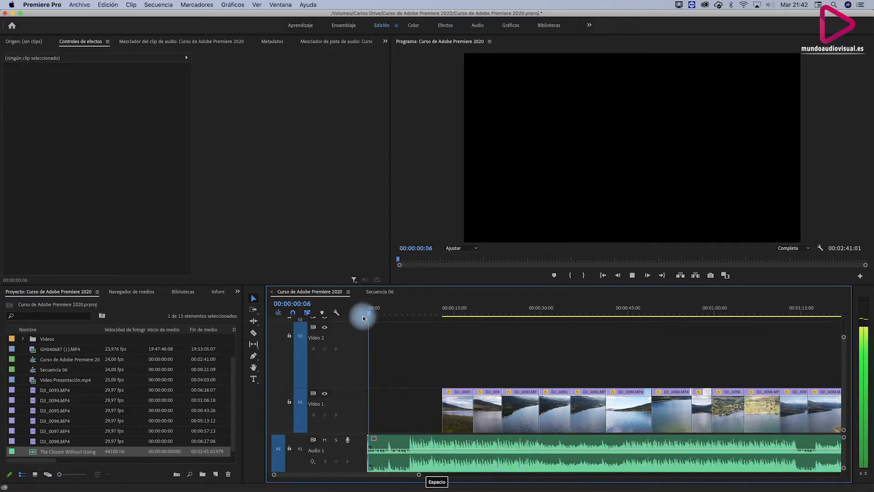
key(space)
drag(374, 314, 337, 314)
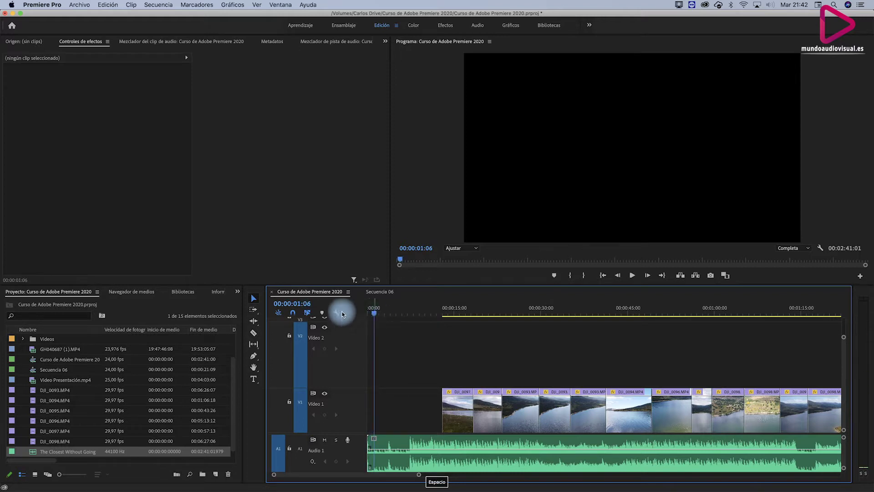
key(space)
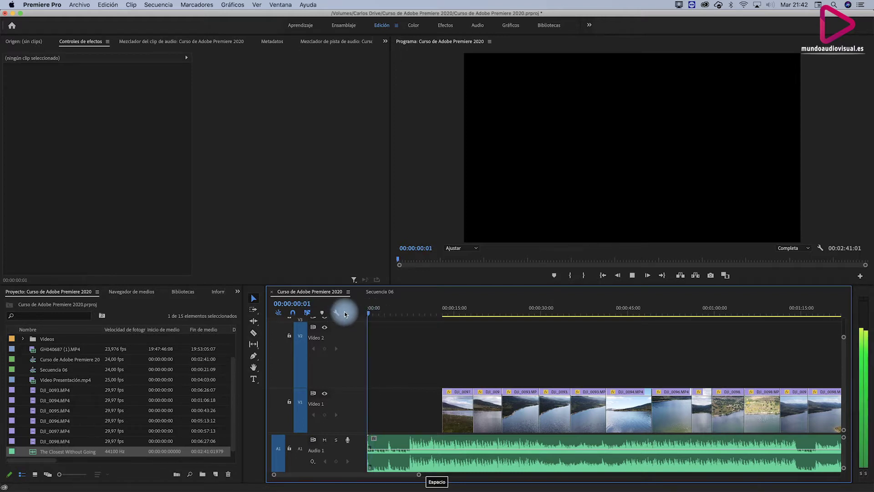
key(space)
Move DJI_0097 to 00:00:00:00 on V1 and play the sequence from the start.
click(368, 314)
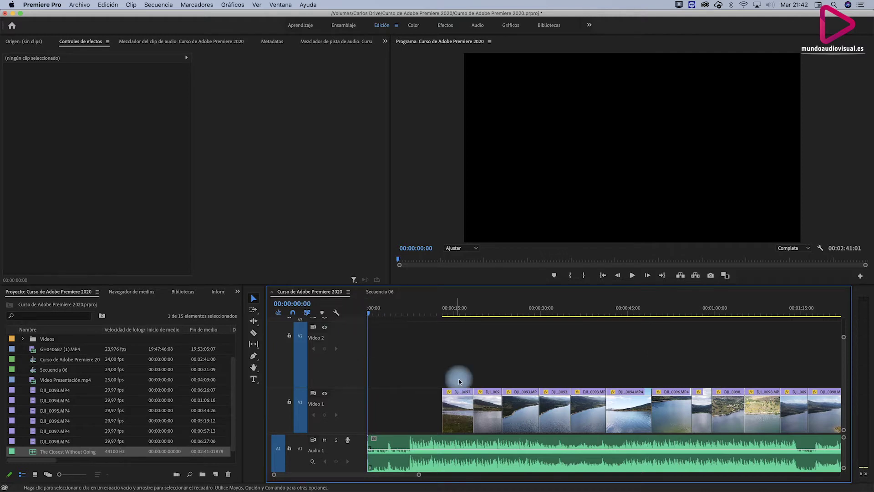
click(457, 416)
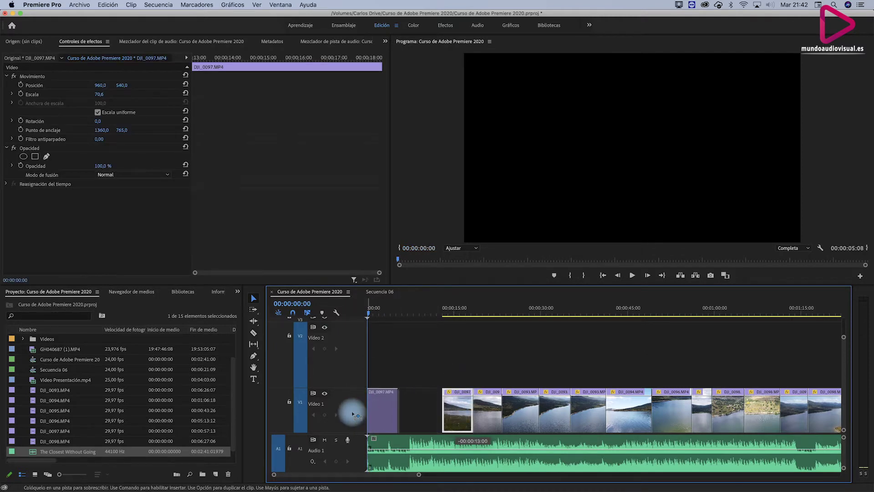
drag(455, 411, 354, 410)
key(space)
key(space)
key(c)
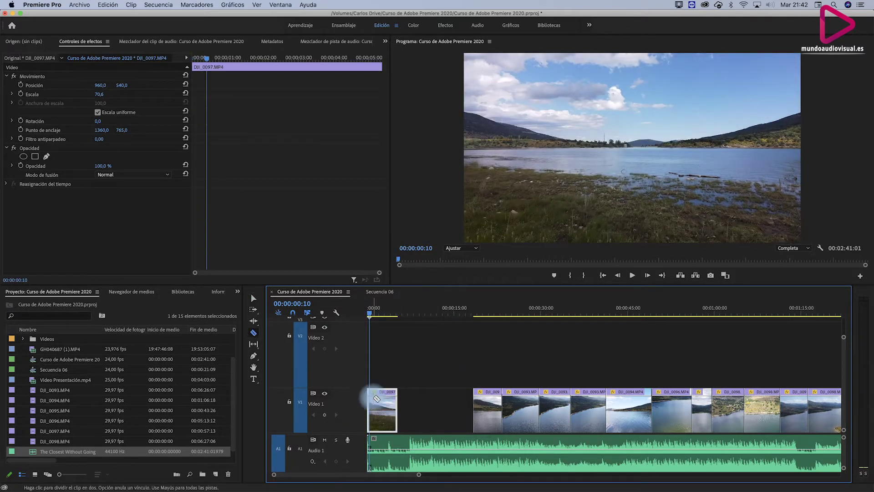
Zoom the timeline in on the first clip, undo the last action, and replay the opening frames.
key(minus)
drag(428, 474, 320, 474)
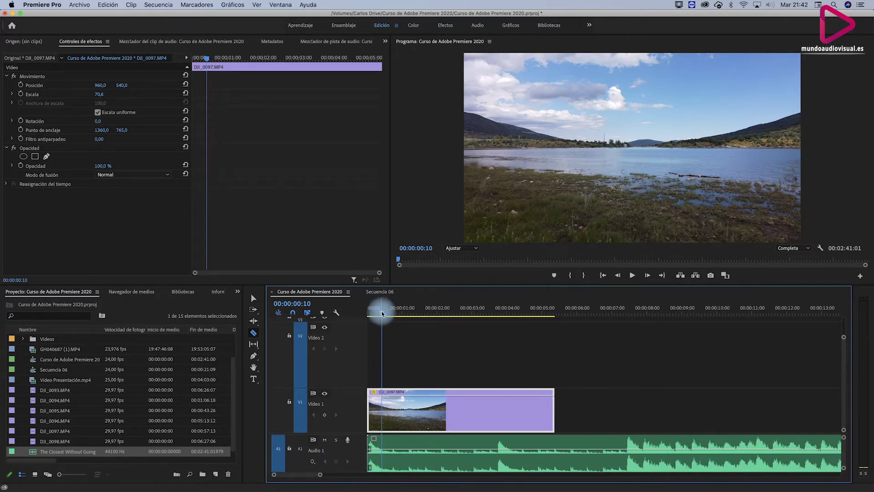
drag(383, 307, 369, 310)
key(super+z)
key(space)
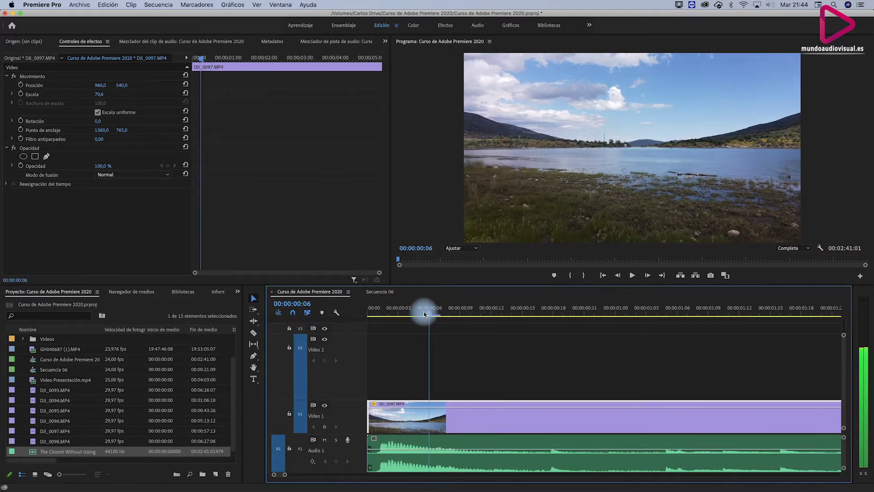
Razor-cut DJI_0097 at 00:00:00:05, then return to the Selection tool.
drag(437, 318, 419, 313)
key(c)
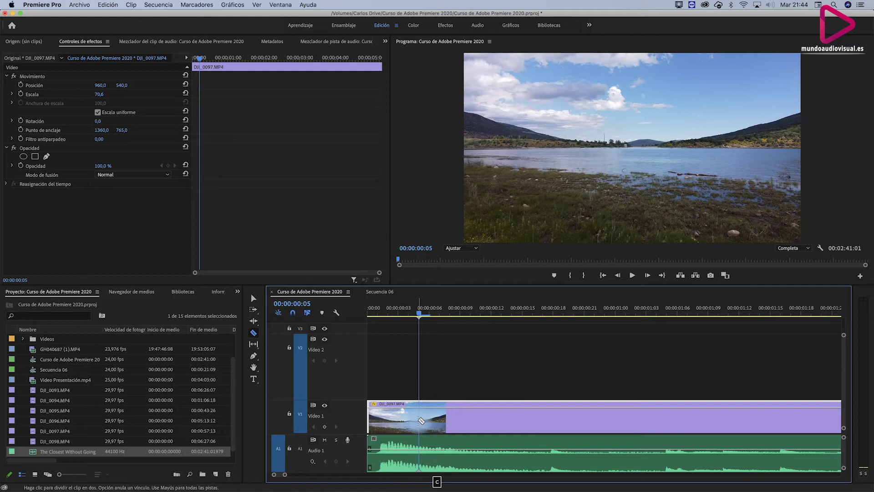
click(419, 421)
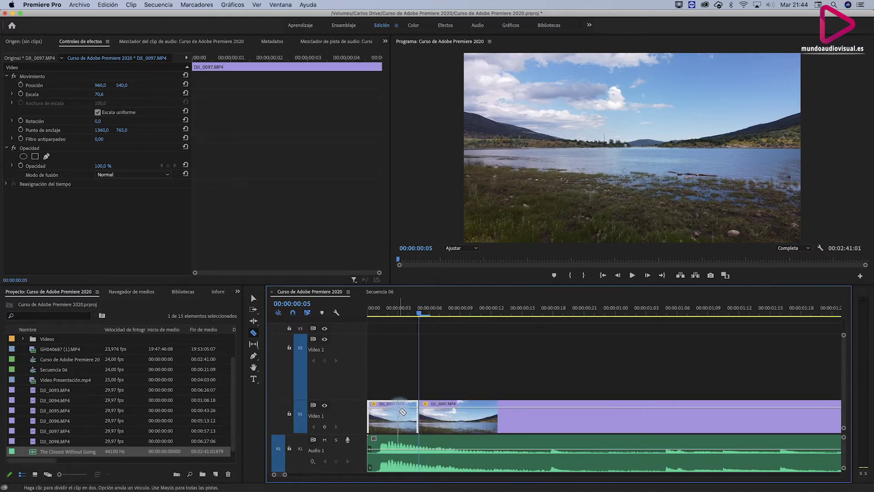
key(v)
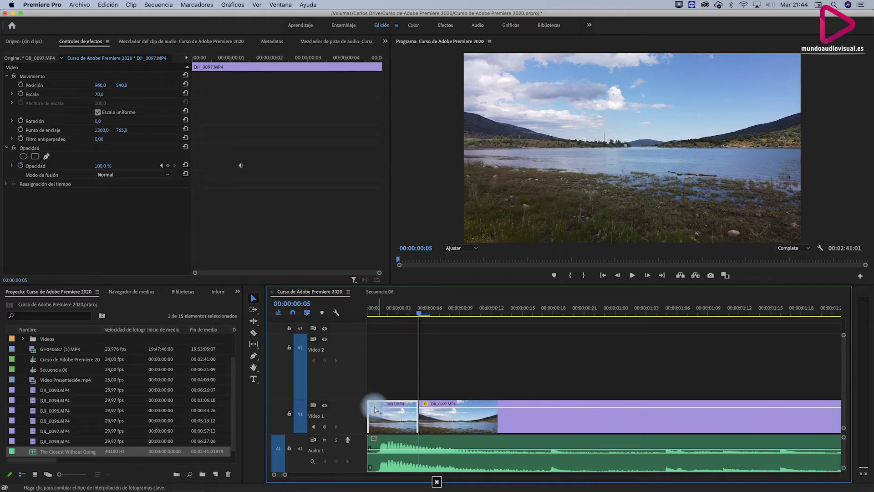
Add opacity keyframes at both ends of the first piece, lower them to 0, and play the fade.
super+click(372, 408)
drag(371, 411, 369, 407)
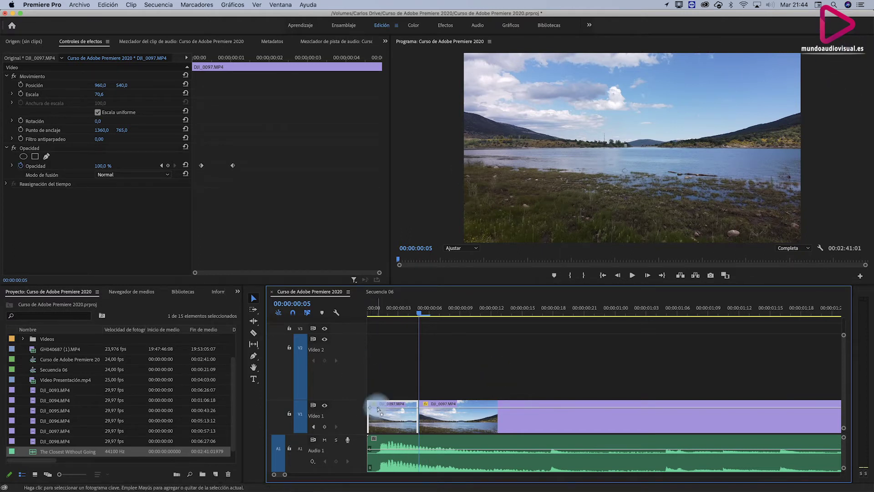
drag(370, 407, 370, 432)
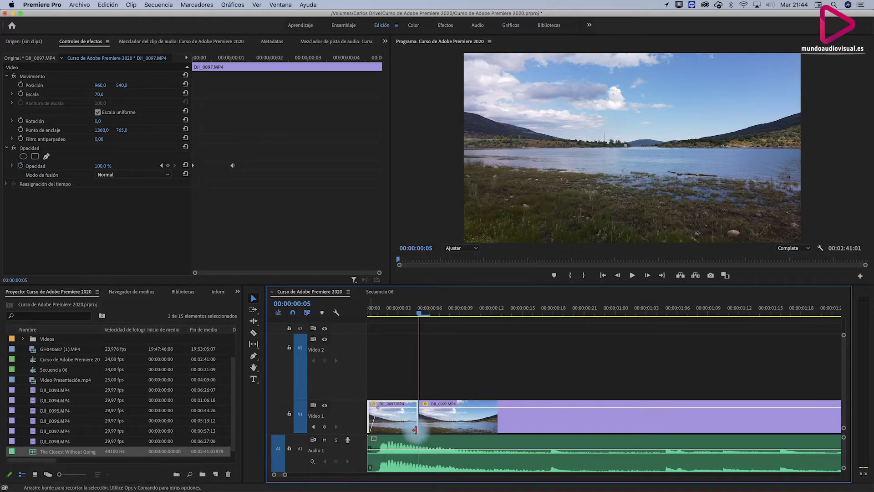
super+click(416, 408)
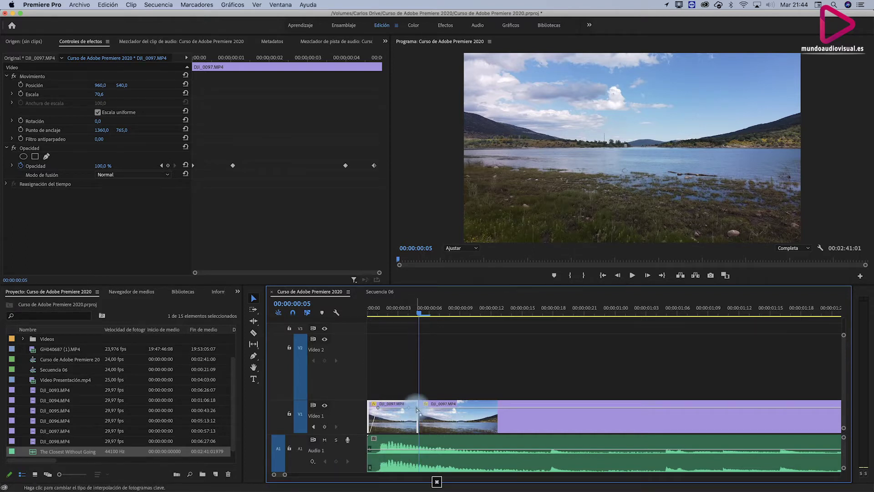
drag(417, 408, 416, 432)
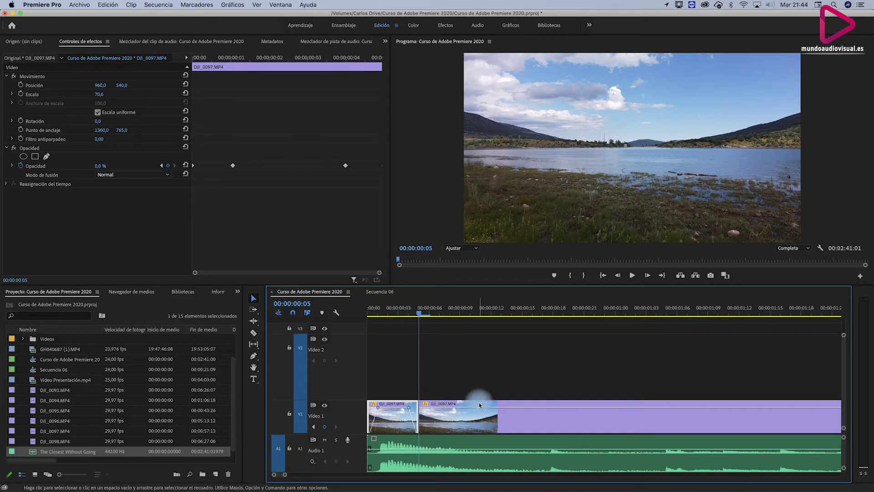
drag(419, 312, 341, 313)
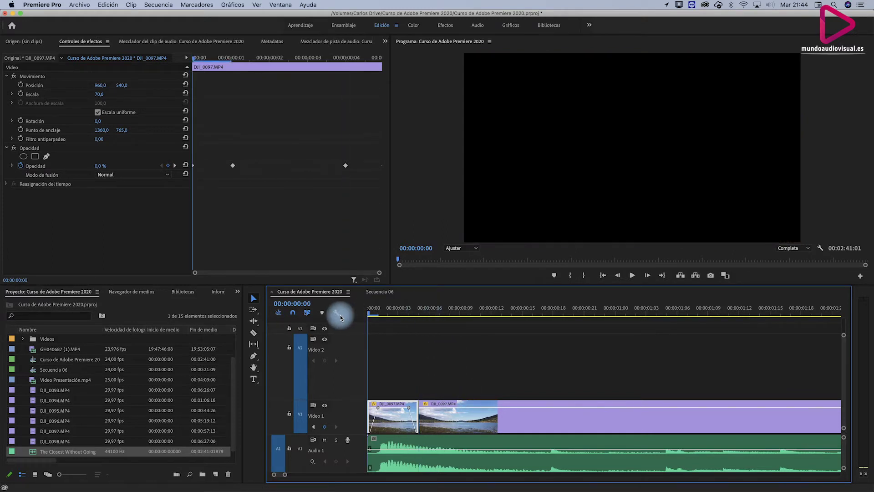
key(space)
key(space)
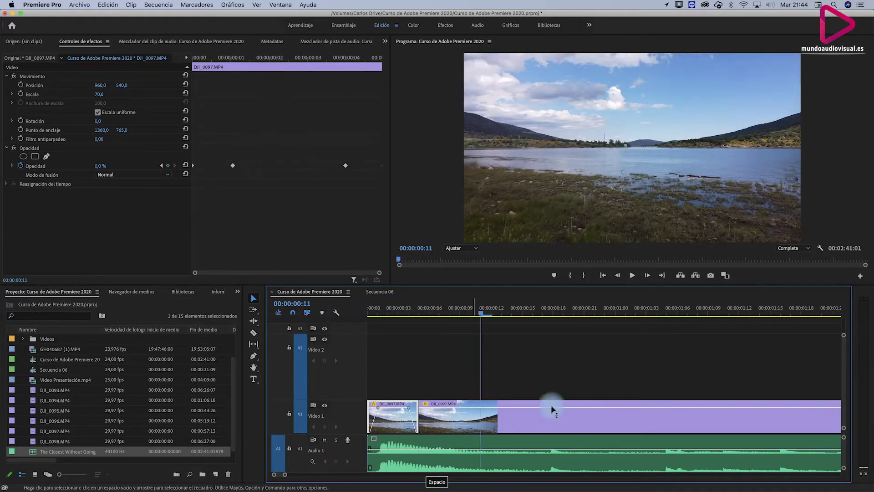
key(space)
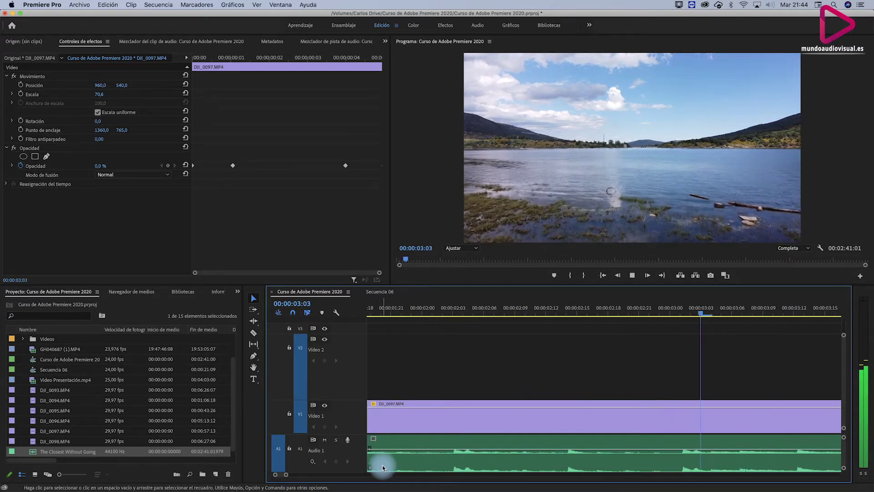
key(space)
Set the playhead to 00:00:03:17 and preview playback from there.
click(416, 389)
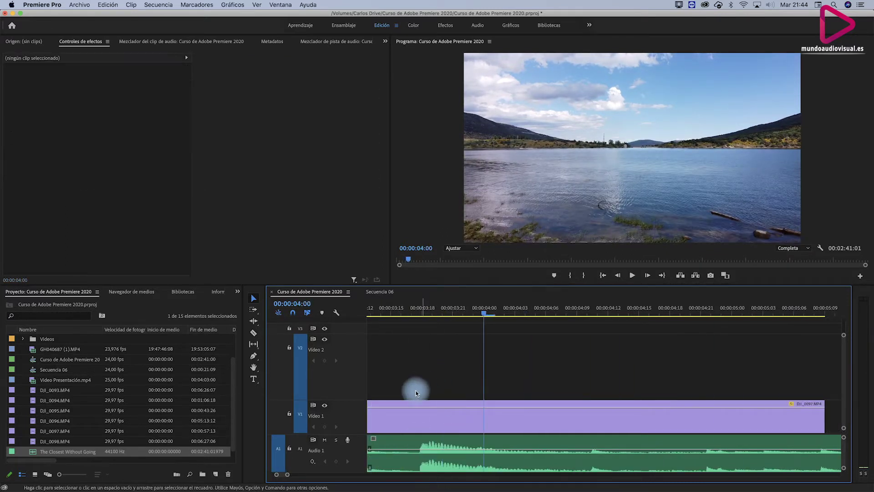
click(420, 418)
click(414, 324)
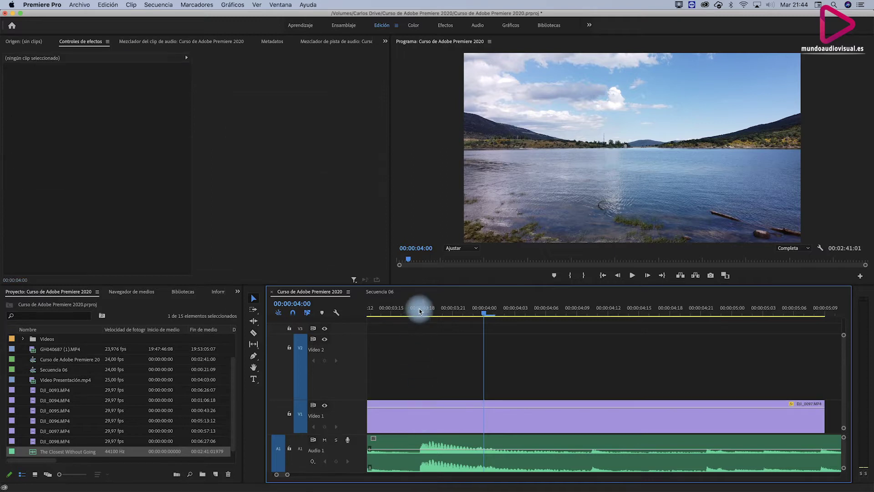
click(420, 310)
drag(419, 311, 414, 317)
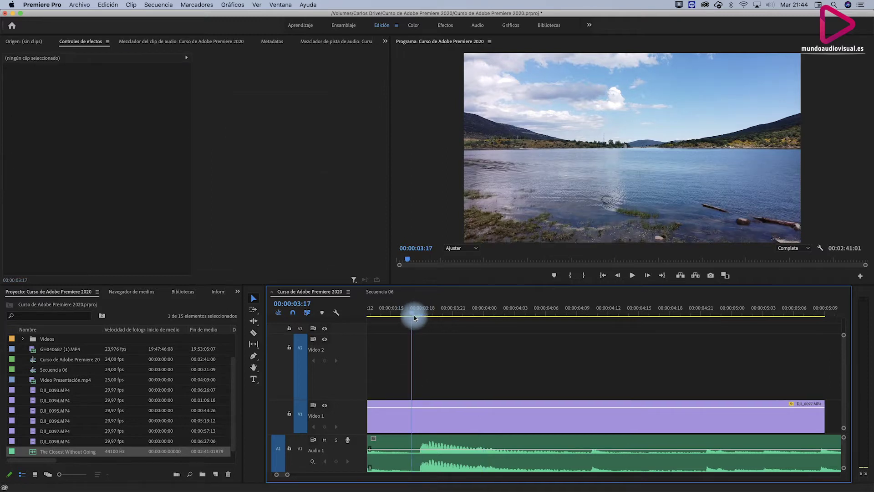
click(420, 393)
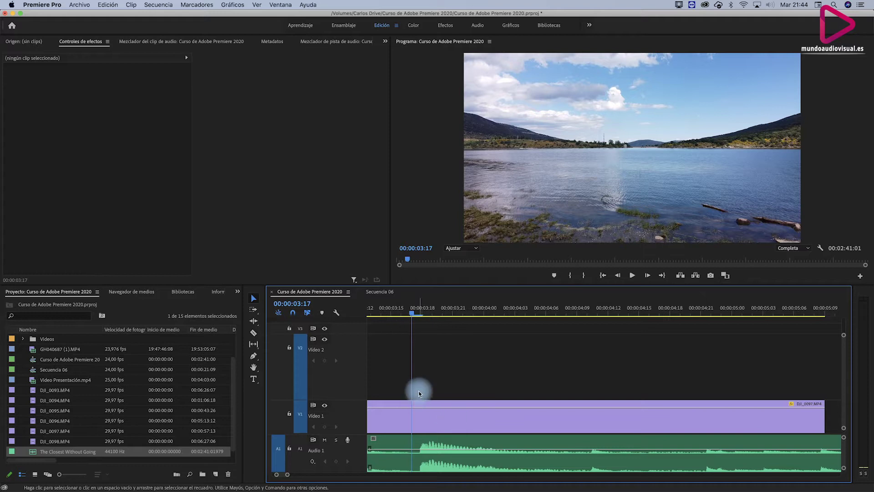
key(space)
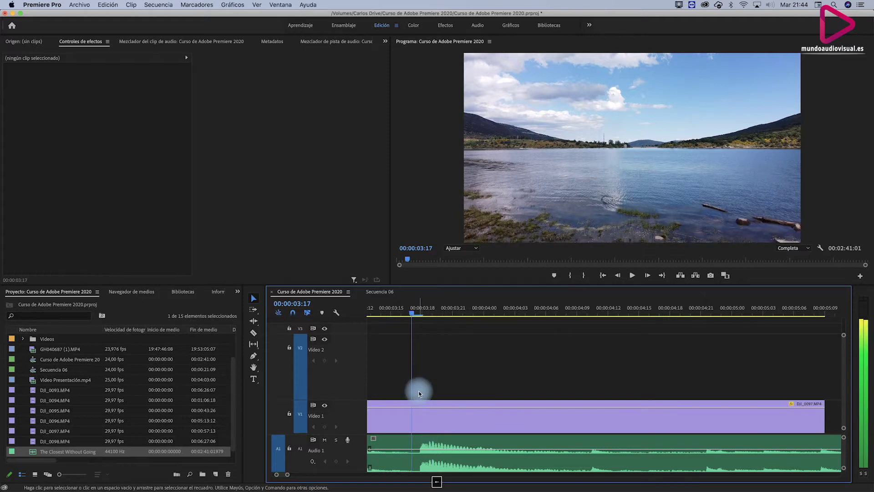
Razor-cut DJI_0097 at 00:00:03:17, then select the second piece and preview around the cut.
key(c)
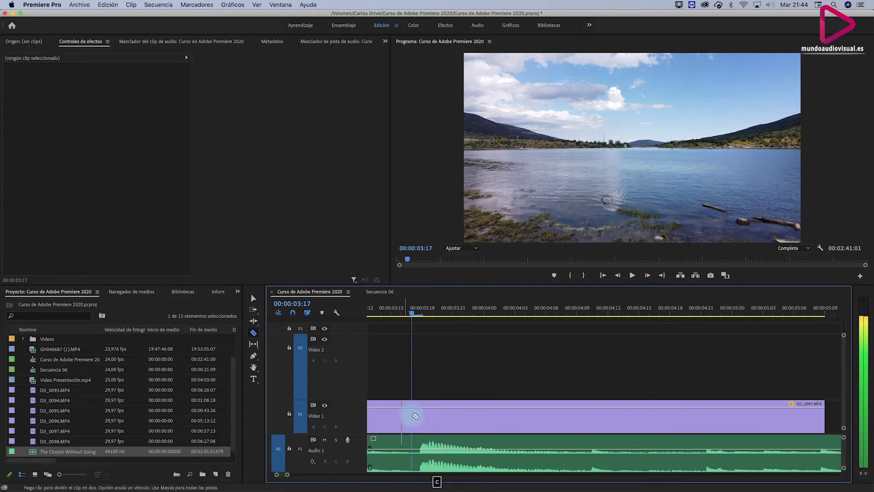
click(411, 413)
key(v)
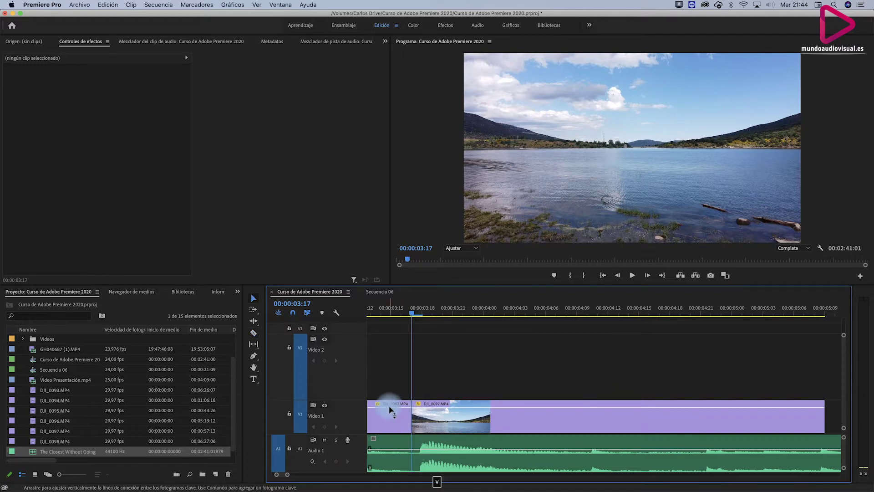
click(415, 405)
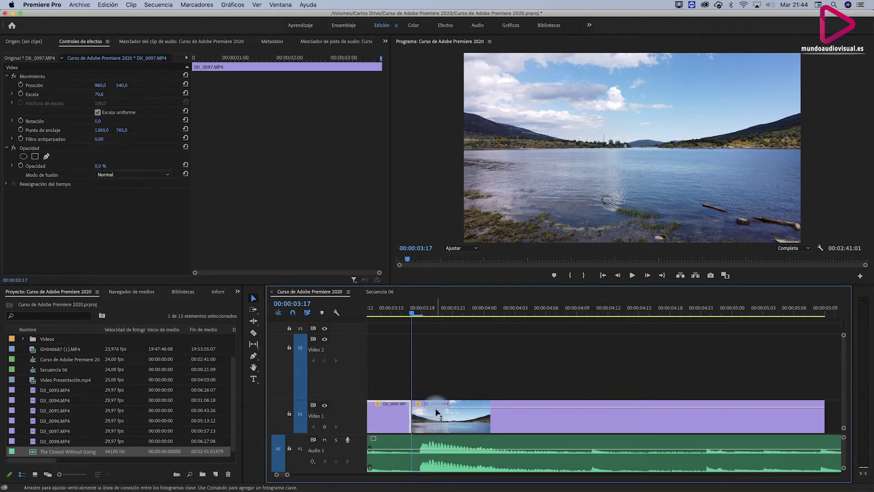
key(space)
key(space)
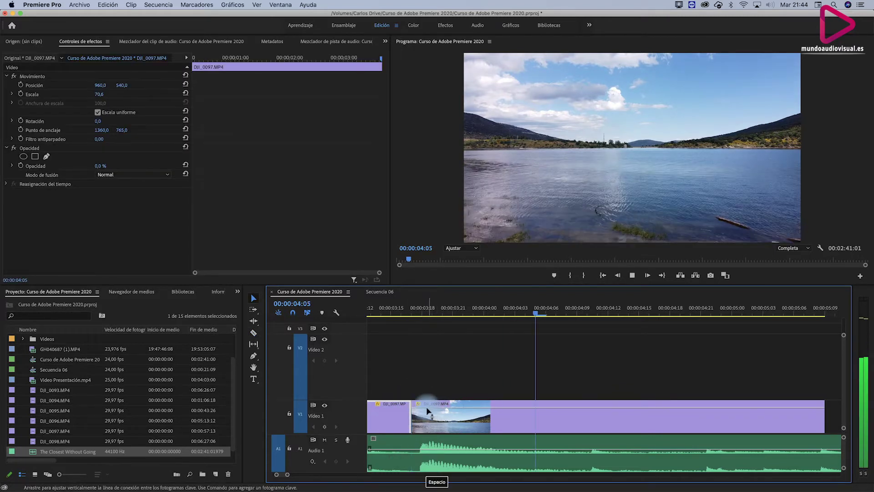
key(c)
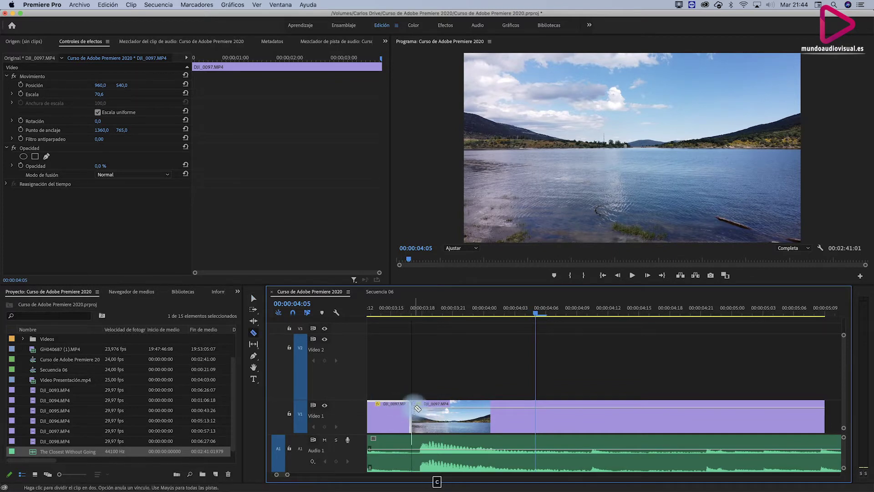
key(v)
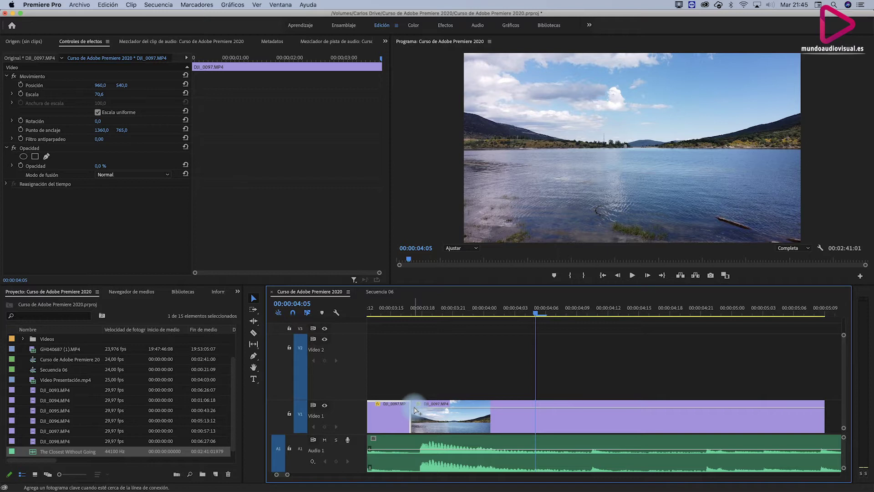
Add opacity keyframes on the middle piece, drop the first to 0, and undo an extra keyframe.
super+click(415, 410)
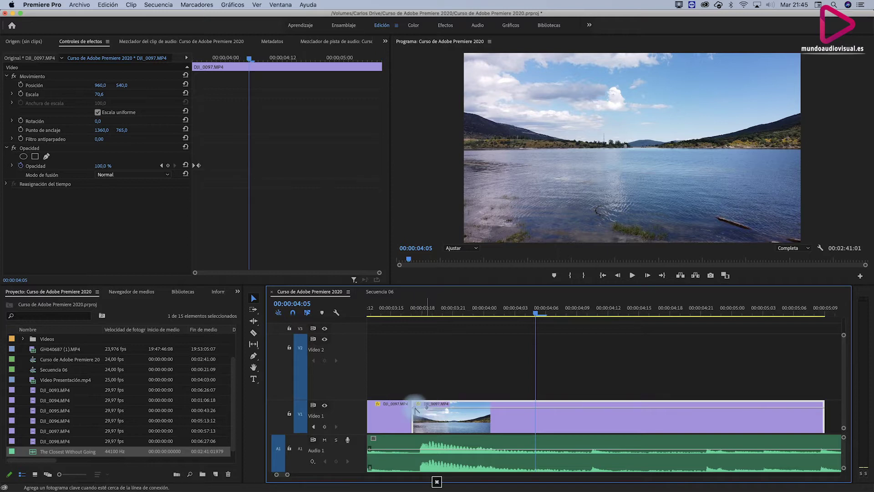
drag(415, 407, 415, 431)
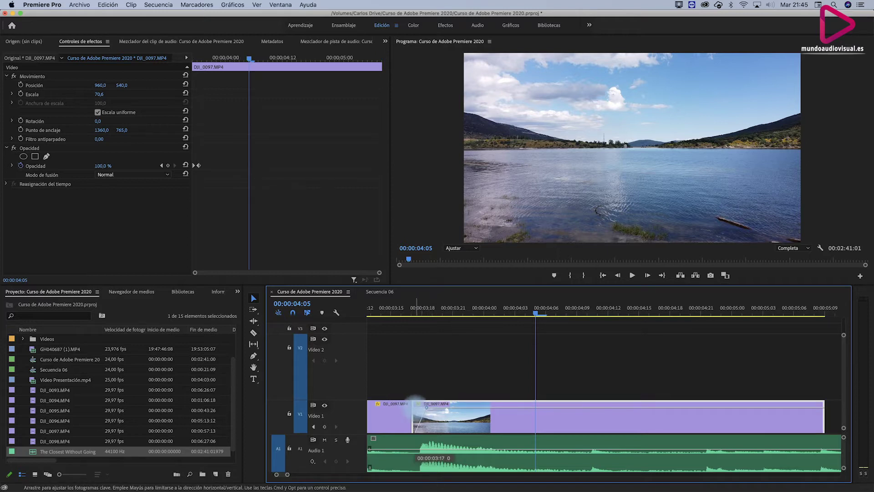
super+click(472, 407)
super+click(490, 407)
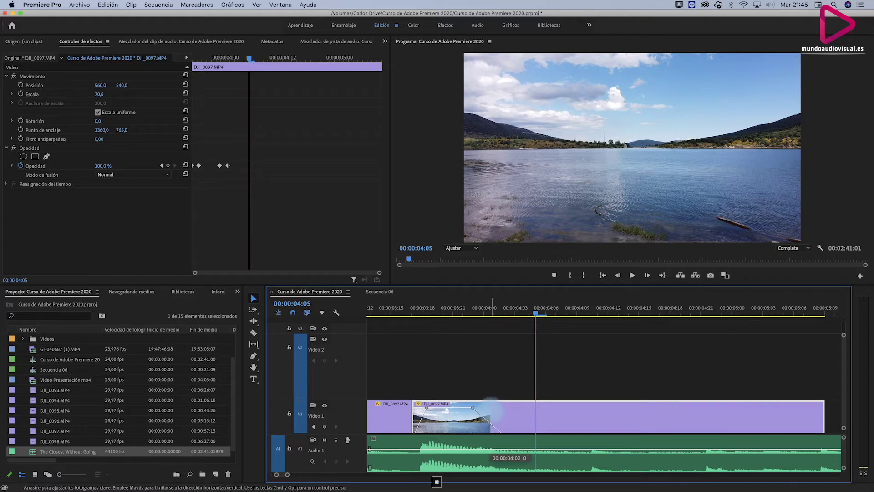
drag(490, 408, 532, 432)
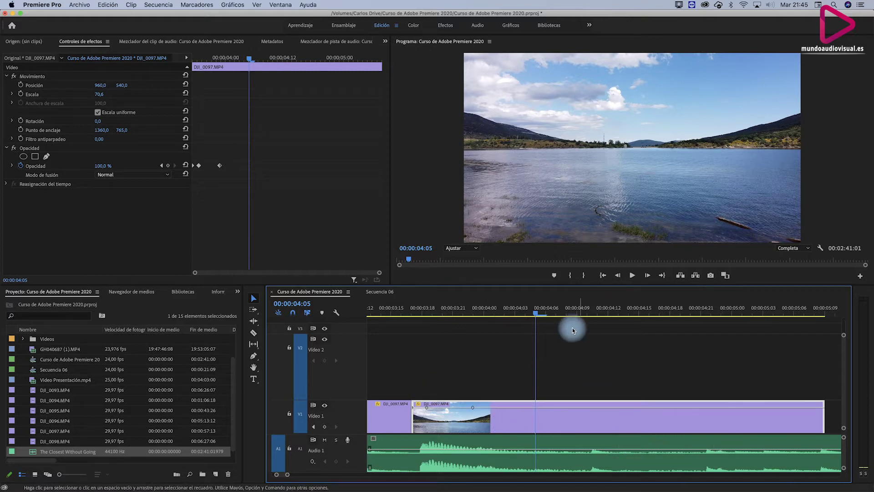
key(super+z)
Razor-cut where the fade ends, pull the middle piece's end keyframe to 0, and select the third piece.
key(c)
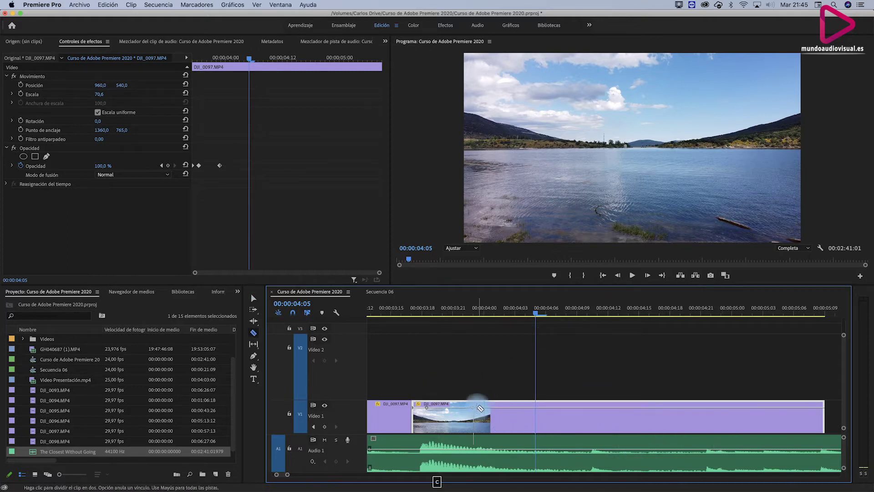
click(474, 406)
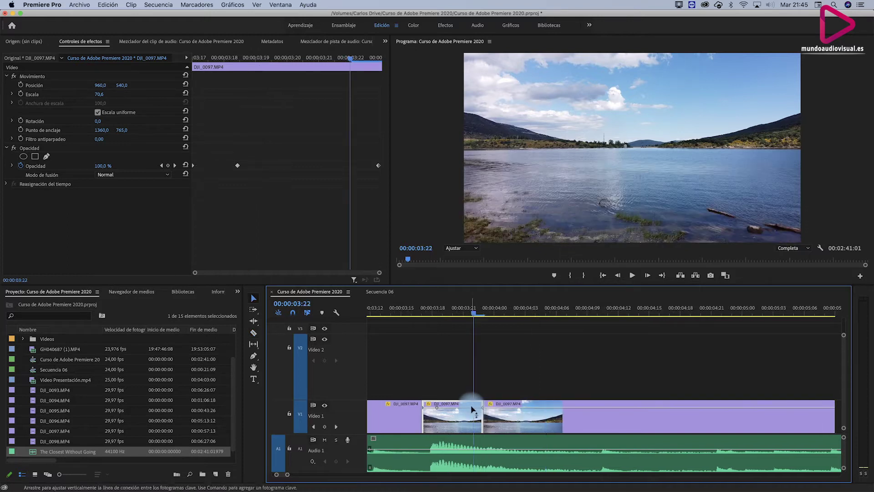
key(v)
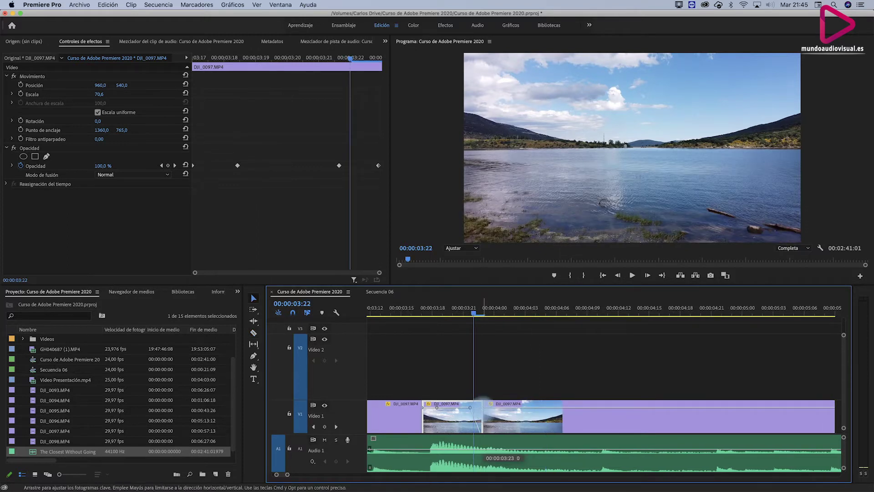
drag(478, 409, 480, 430)
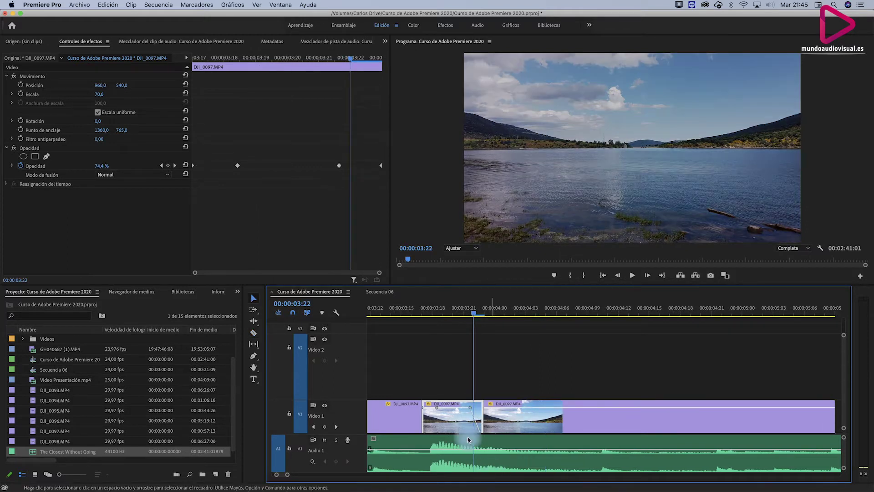
click(506, 412)
key(space)
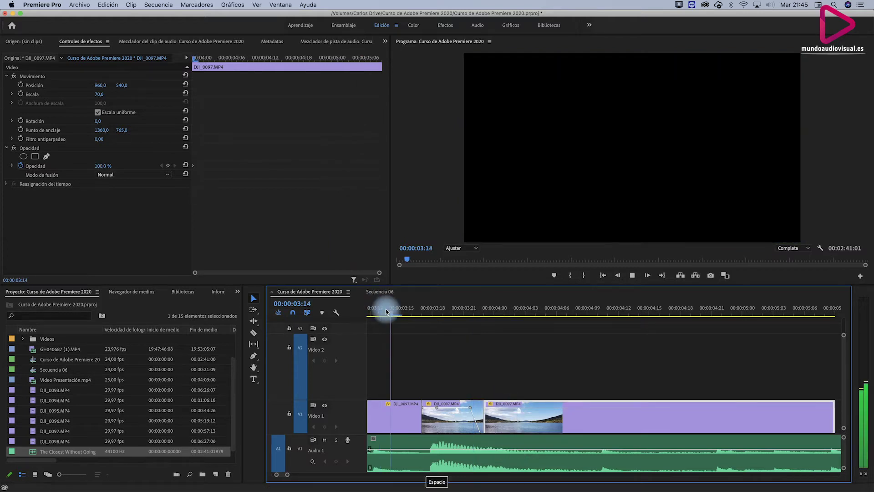
click(427, 411)
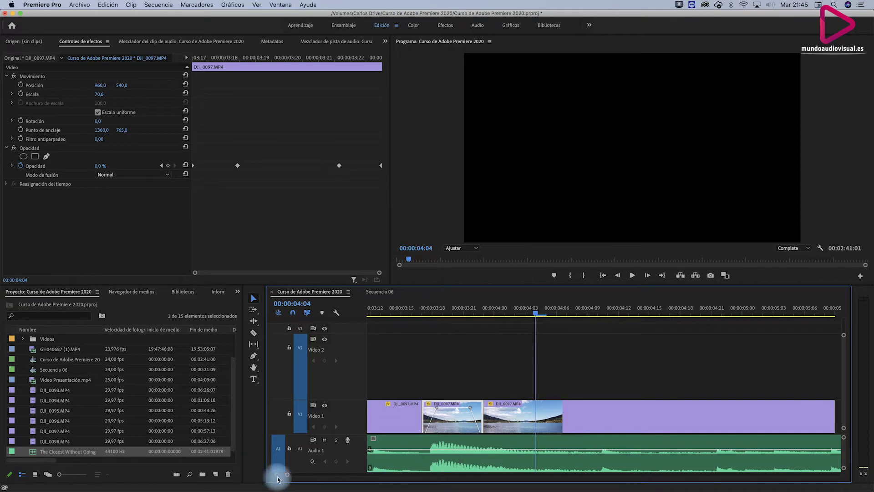
drag(275, 474, 226, 474)
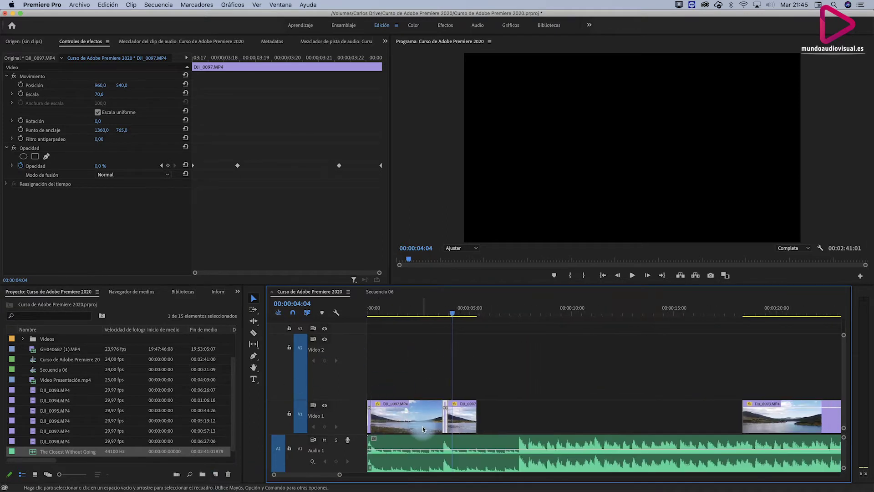
key(super+z)
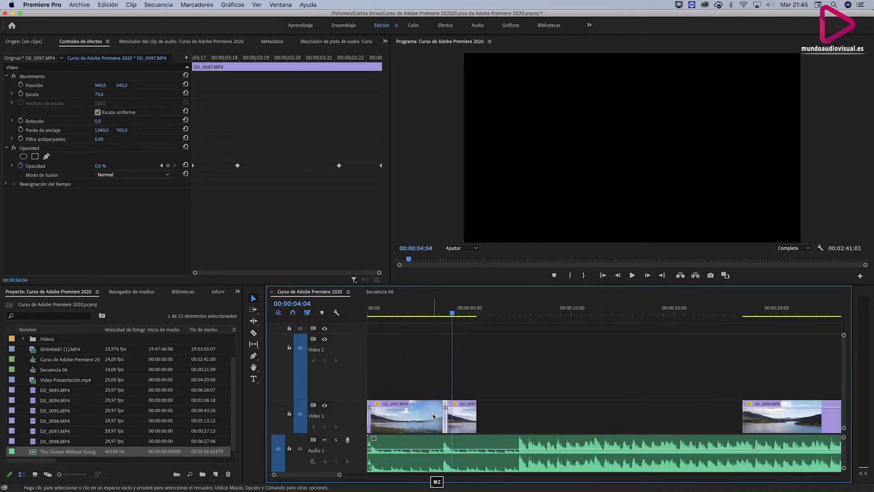
scroll(437, 416, up, 2)
scroll(453, 417, up, 2)
scroll(469, 419, up, 2)
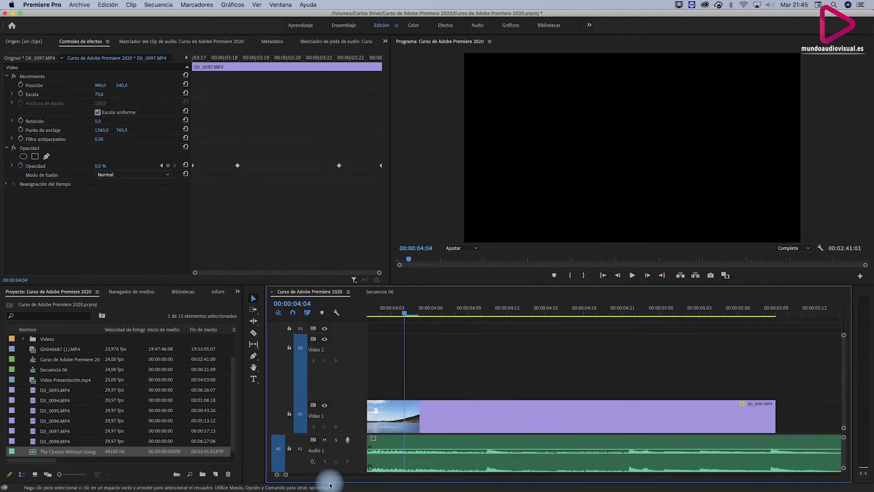
scroll(279, 464, up, 3)
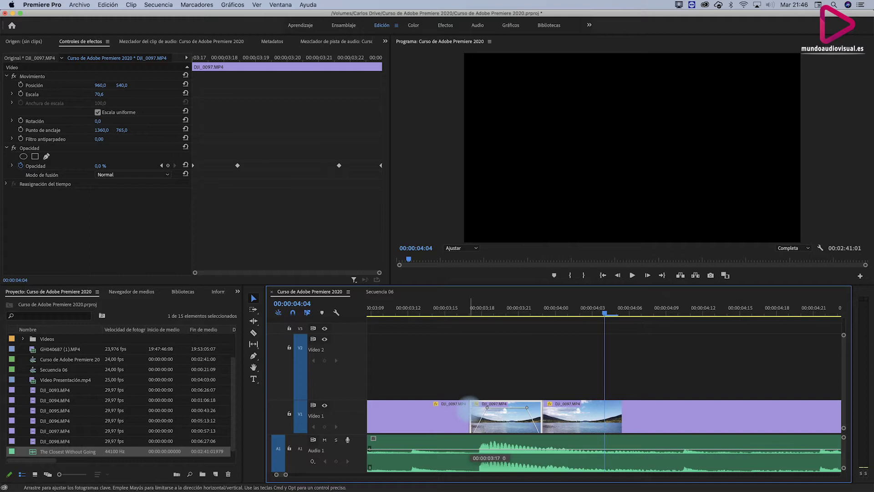
scroll(275, 472, up, 3)
key(Home)
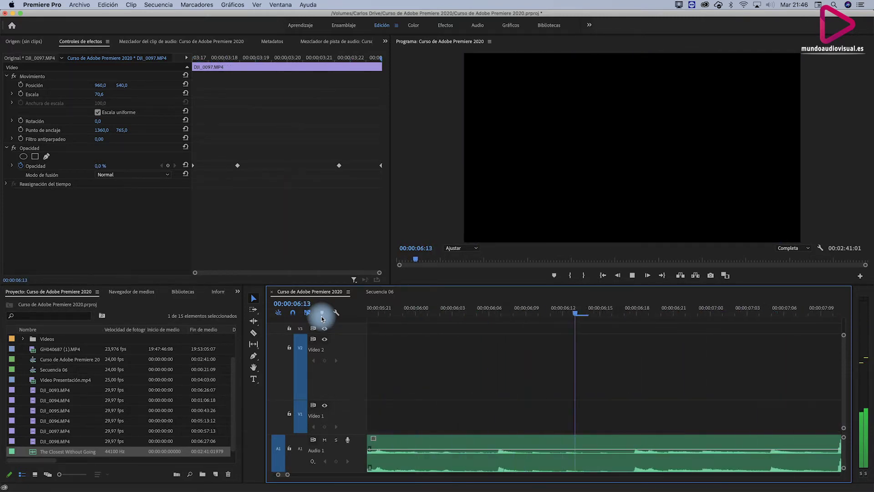
Zoom out and slide the later clips left with Track Select Forward (A) to close the gap.
key(space)
key(minus)
key(minus)
key(minus)
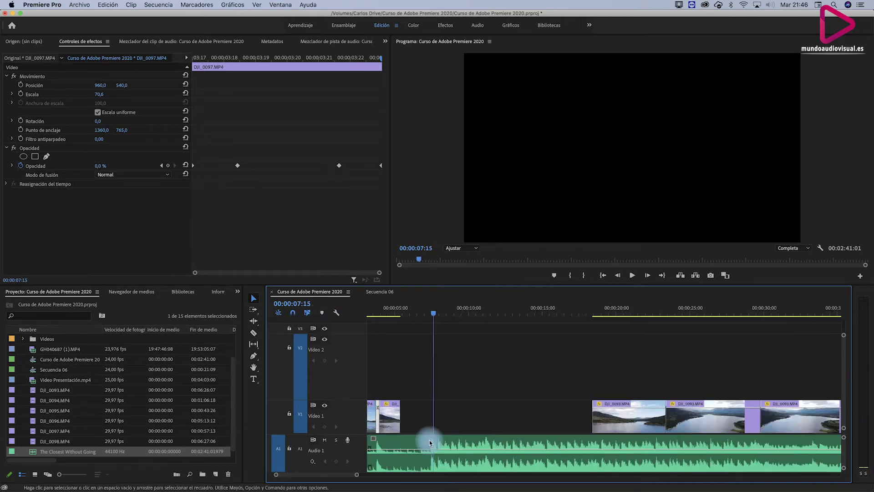
key(a)
mouse_move(580, 412)
mouse_down()
mouse_move(454, 413)
mouse_move(478, 413)
mouse_up()
key(v)
Play the sequence from the start, stop at 00:00:06:11, and razor-cut DJI_0093 there.
key(Home)
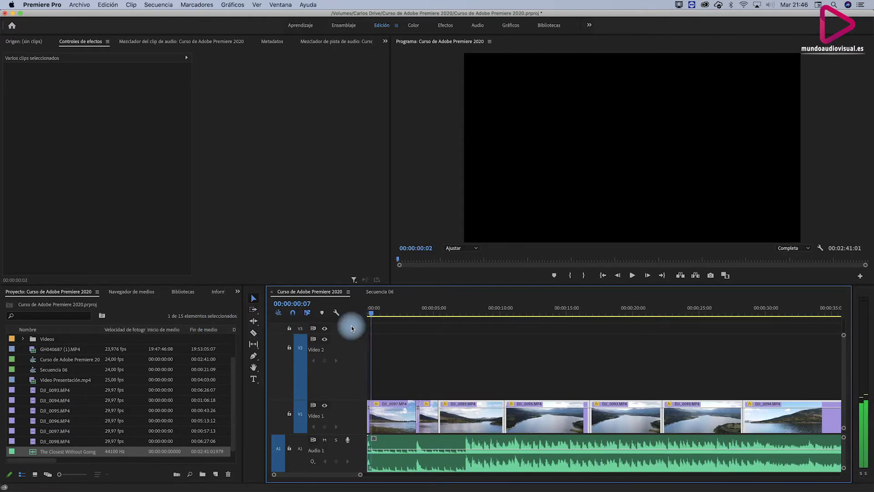
key(space)
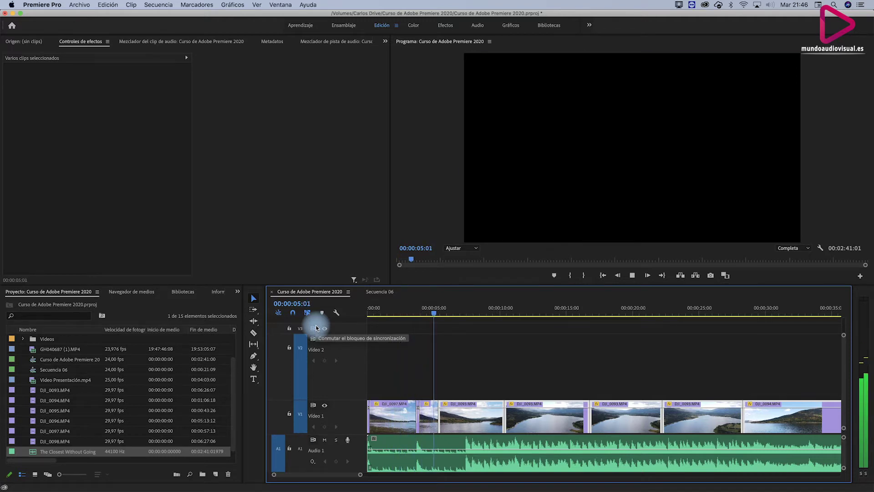
key(space)
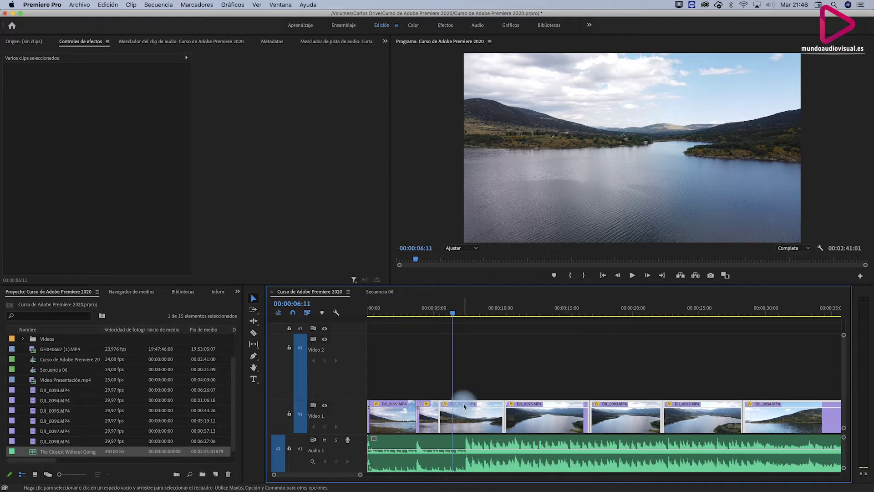
key(c)
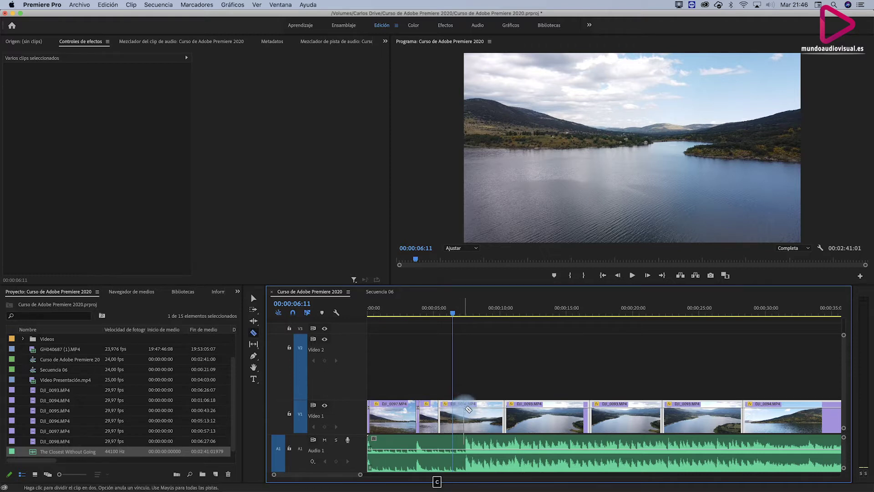
click(467, 410)
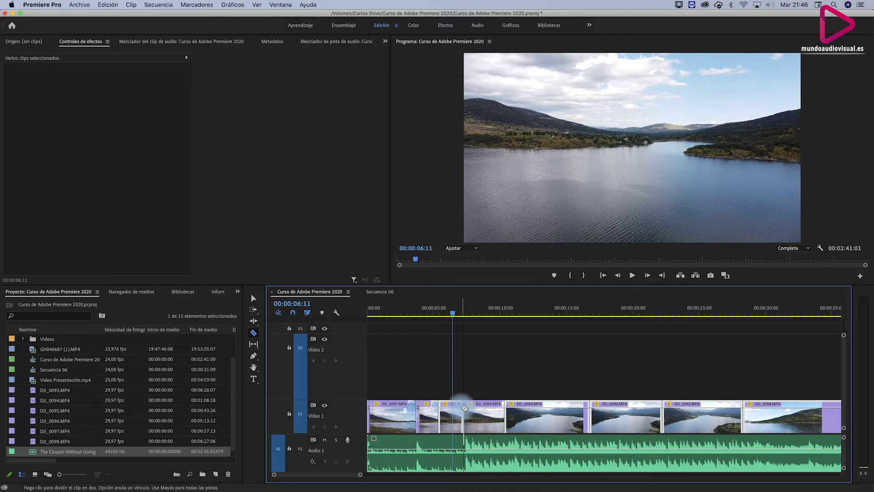
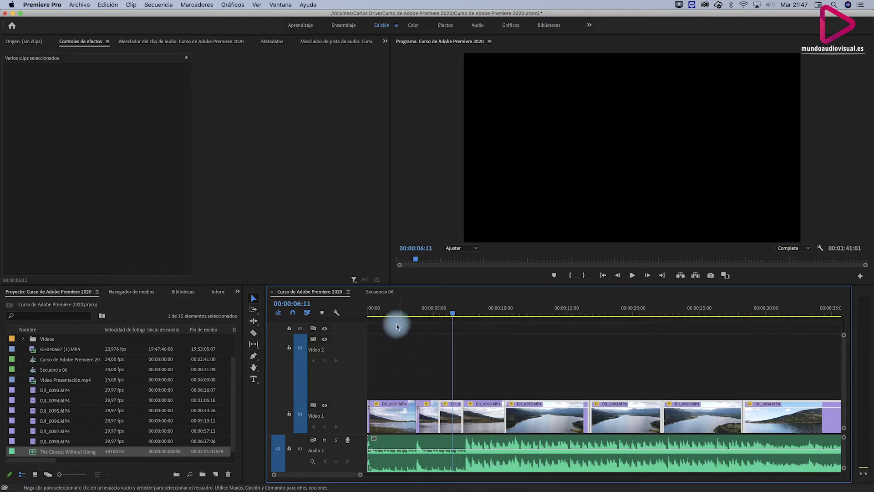
Play the drone footage from an earlier point to preview it, then bring up the New Item list.
click(402, 313)
key(space)
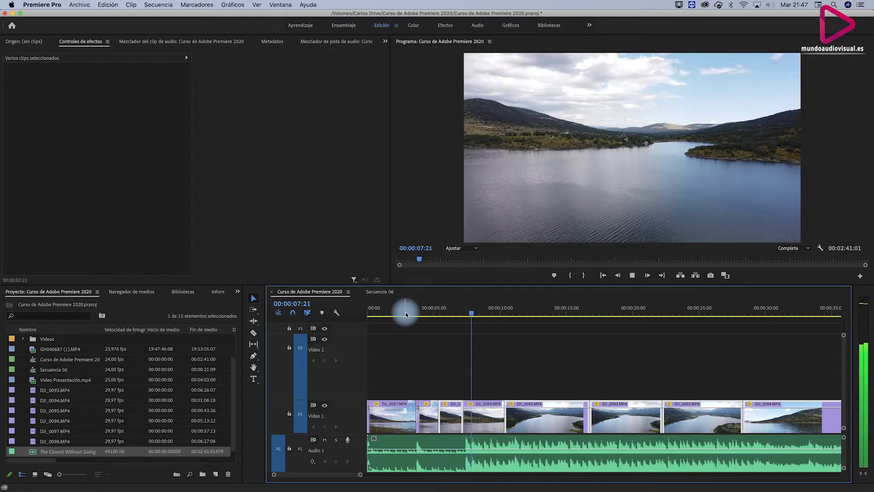
key(space)
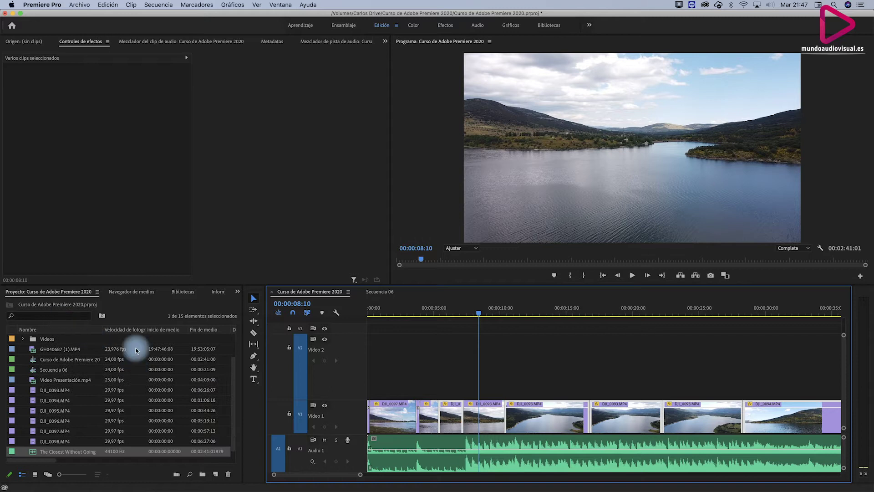
click(216, 475)
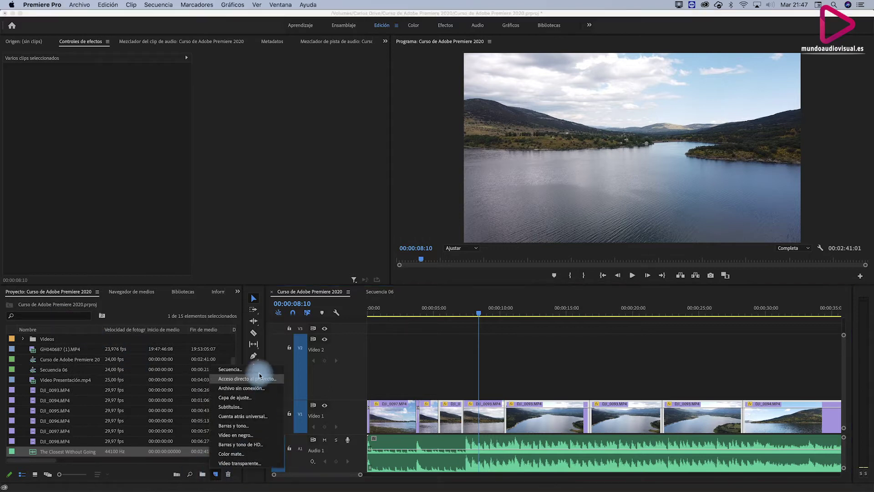
Create a black 1920×1080 matte named 'Color mate' and place it on V2 near 5 seconds.
click(263, 455)
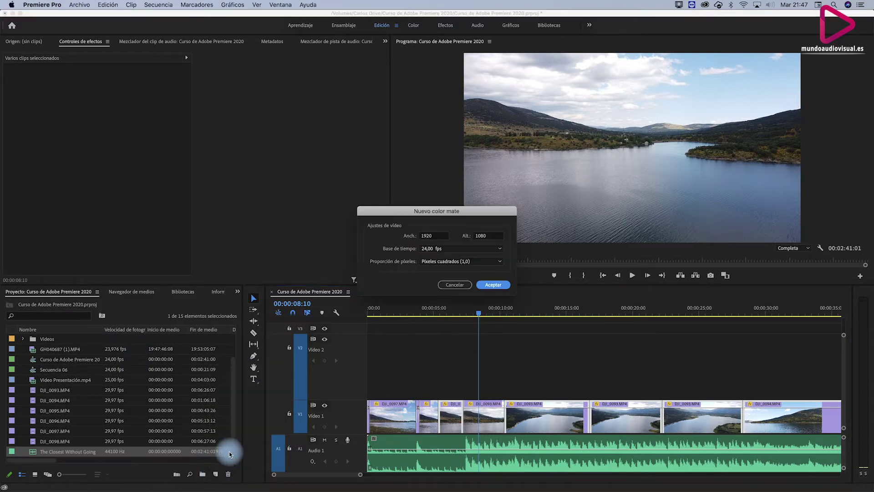
click(483, 285)
click(196, 68)
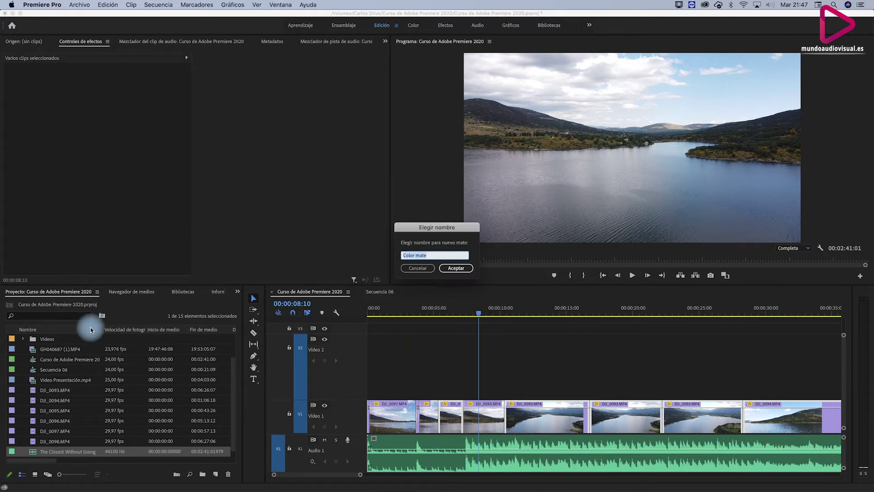
click(447, 272)
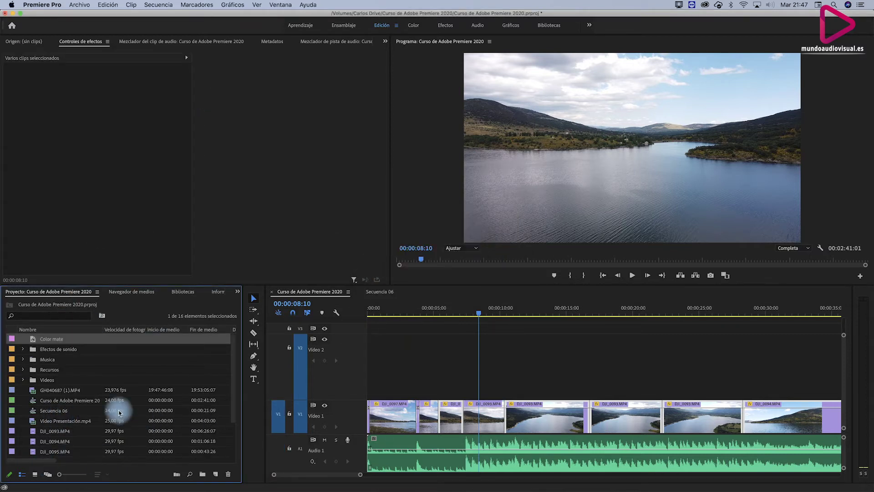
mouse_move(32, 344)
mouse_down()
mouse_move(462, 382)
mouse_move(436, 334)
mouse_up()
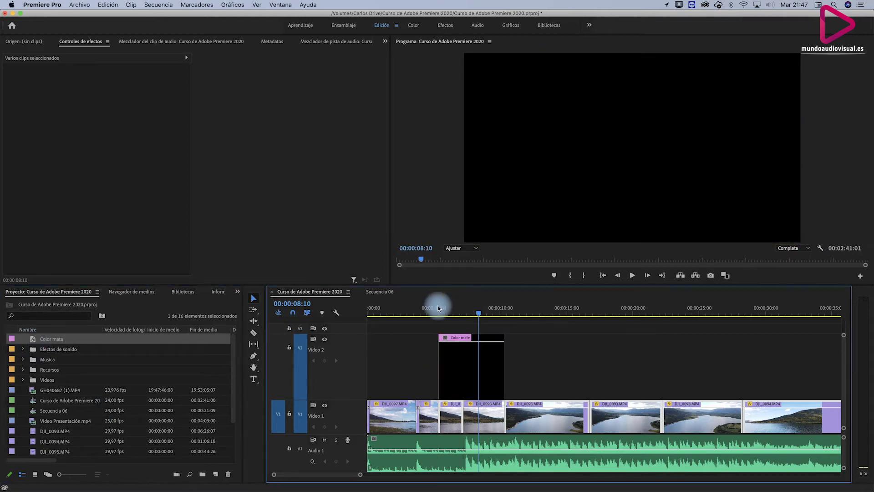
Enlarge the timeline tracks so Video 1, 2 and 3 are all visible.
click(449, 430)
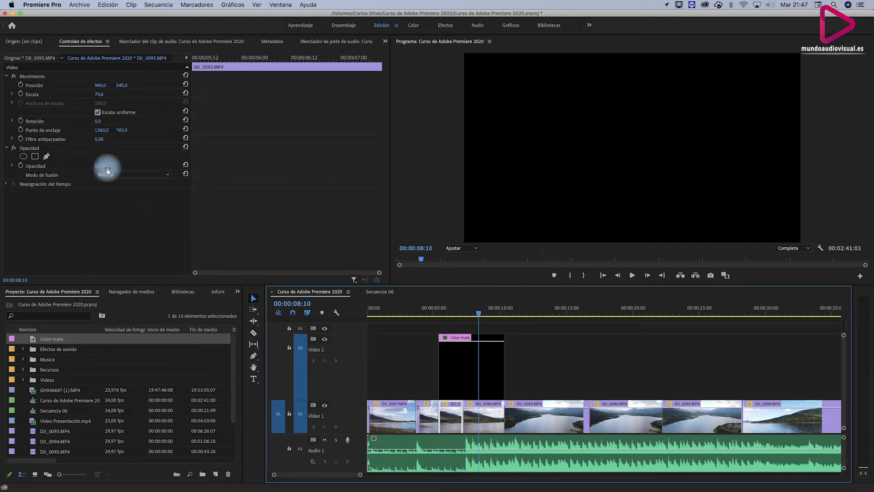
scroll(351, 387, up, 3)
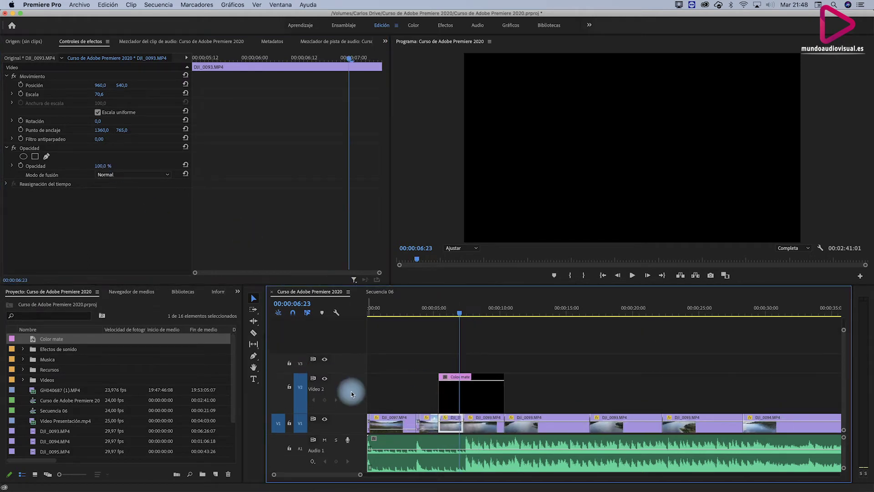
scroll(351, 391, down, 2)
scroll(352, 389, down, 1)
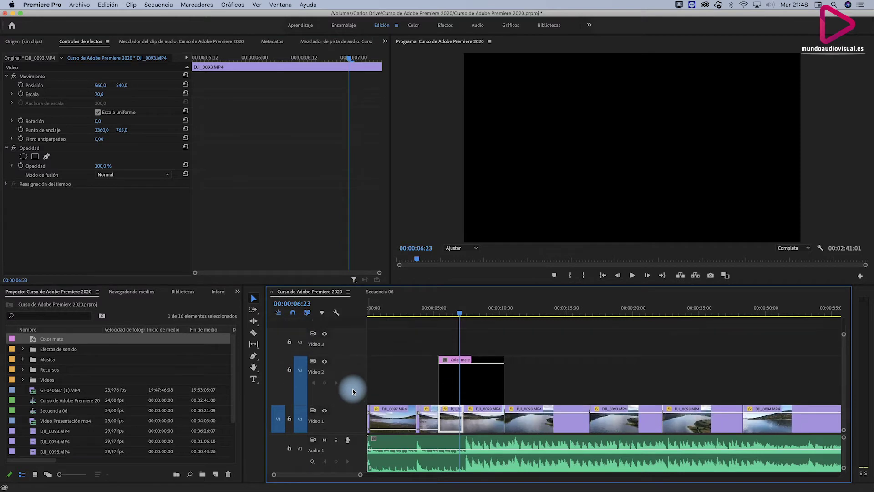
scroll(353, 388, down, 1)
scroll(350, 385, down, 1)
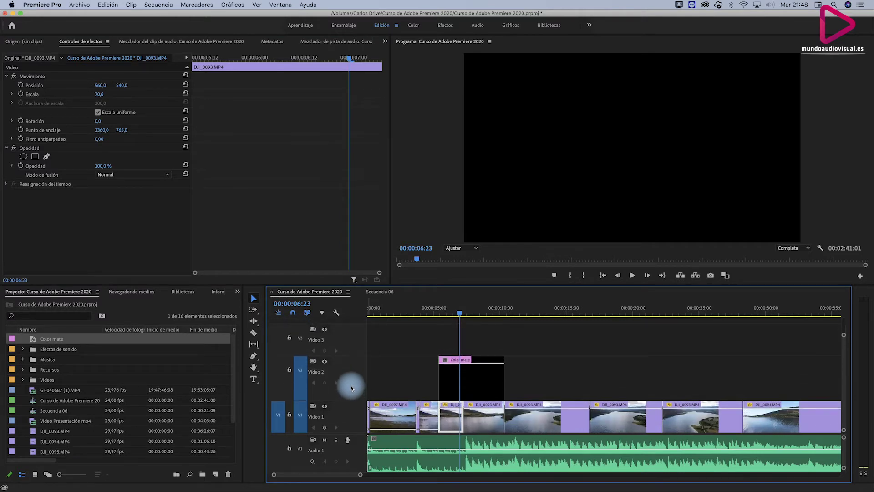
scroll(351, 385, up, 1)
scroll(350, 385, up, 1)
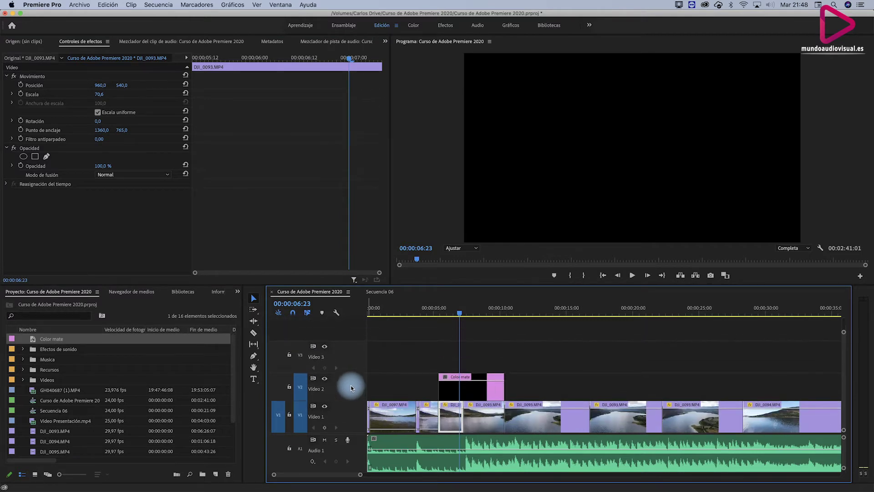
Copy and paste the V2 black matte, then undo the copy that landed on V1.
click(459, 397)
key(super+c)
key(super+v)
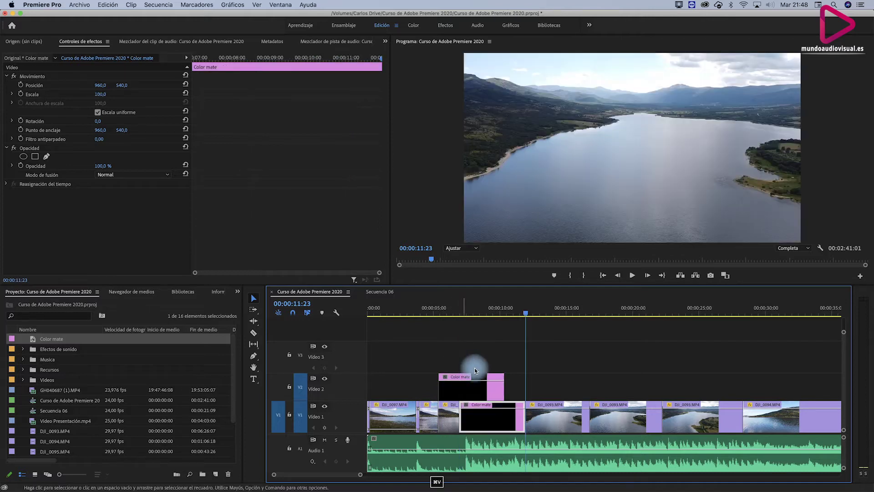
key(super+z)
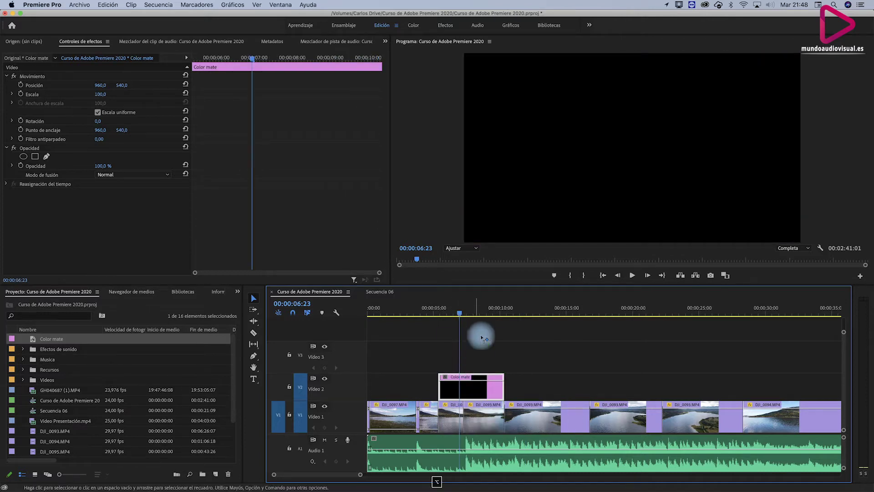
Duplicate the black matte onto V3 directly above the V2 matte, starting at 5 seconds.
drag(482, 337, 457, 361)
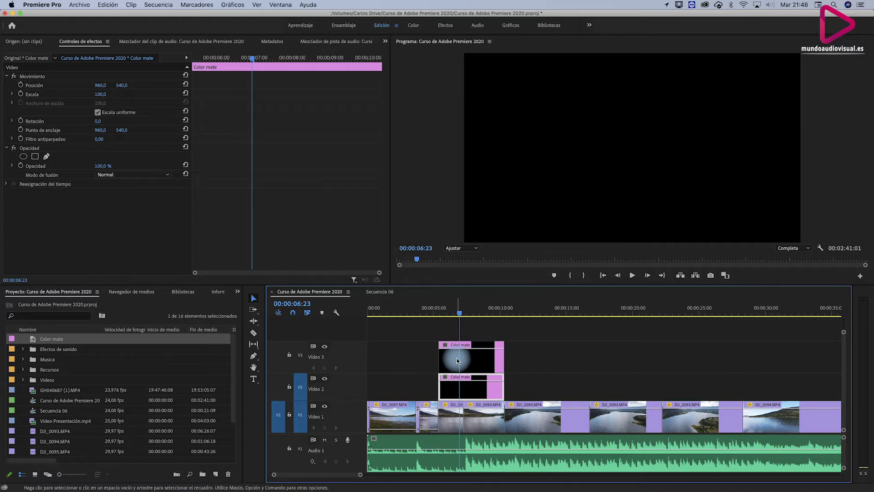
drag(460, 313, 440, 318)
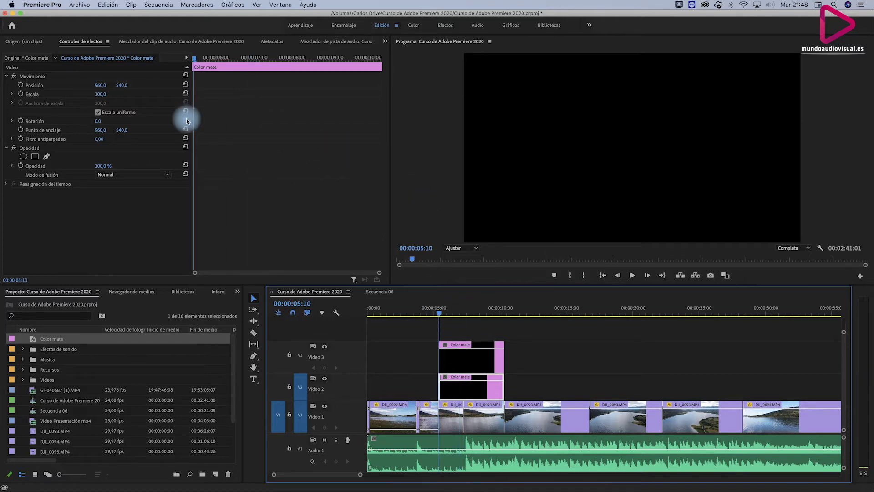
click(456, 358)
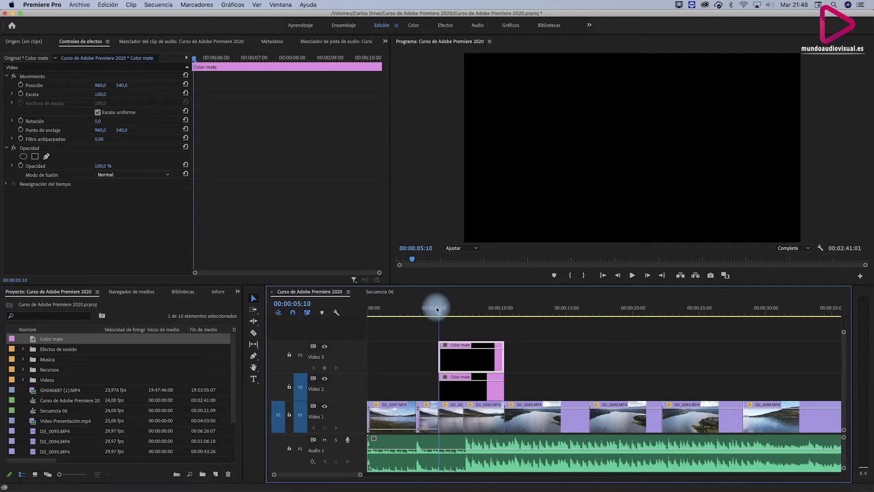
Extend the V3 matte to about 48 seconds and lengthen the V2 matte to match.
drag(502, 363, 763, 324)
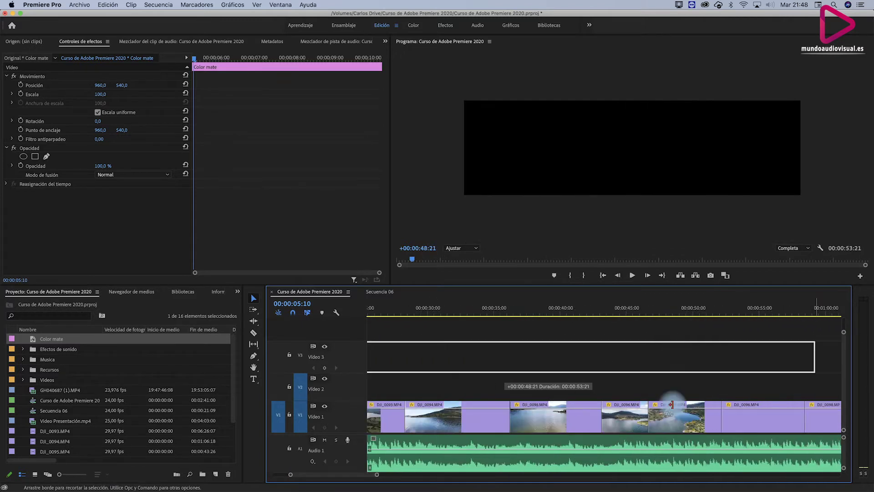
drag(591, 364, 672, 358)
drag(318, 474, 205, 471)
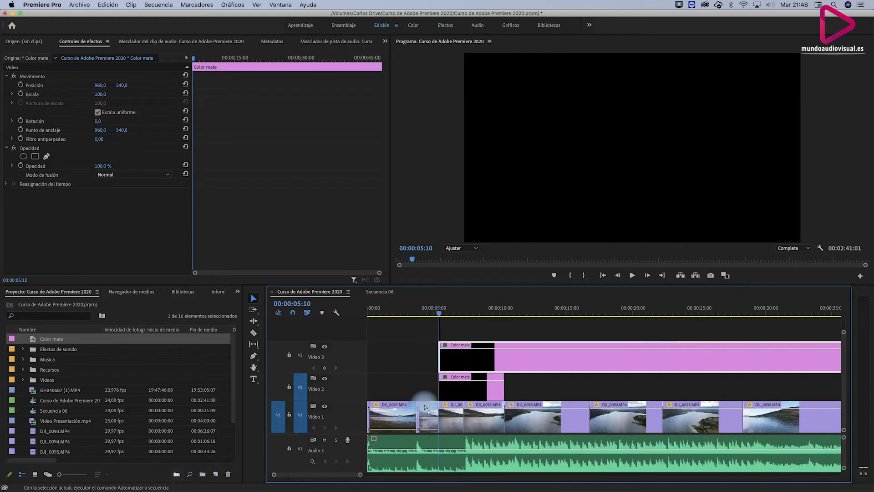
mouse_move(509, 382)
mouse_down()
mouse_move(510, 403)
mouse_move(441, 313)
mouse_up()
Finish lengthening the V2 matte, enable Position animation on the V3 matte, and preview playback.
click(453, 361)
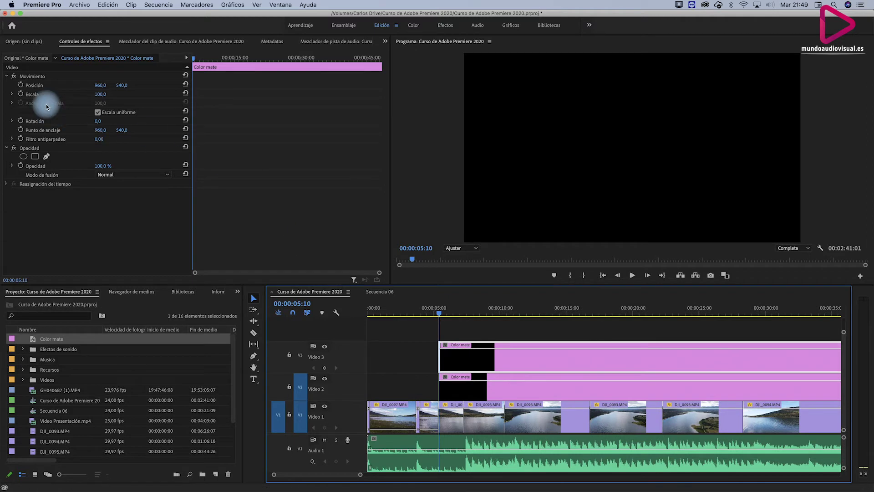
click(20, 85)
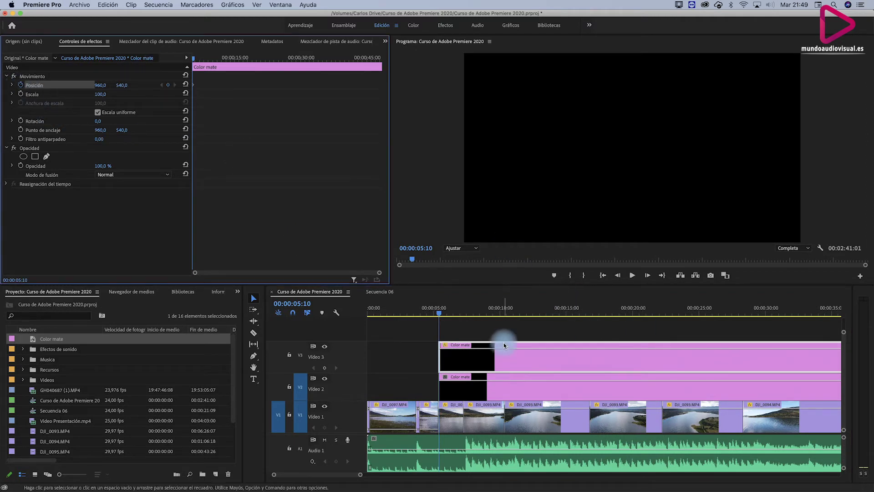
key(space)
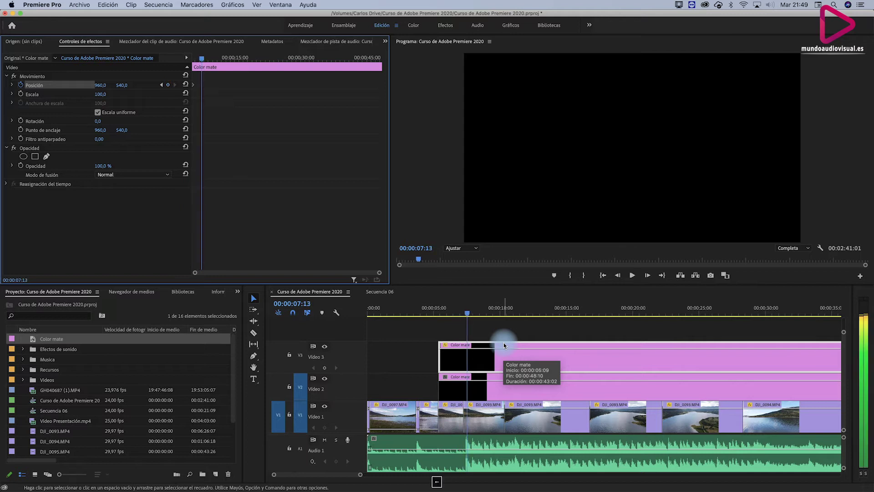
key(space)
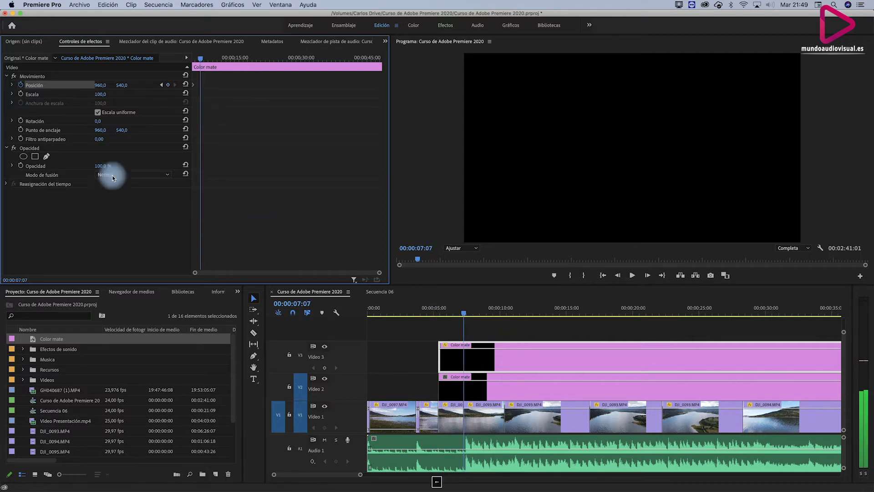
Clear the V3 matte's Position keyframes, set a fresh one at 07:00, and advance ten frames.
click(20, 85)
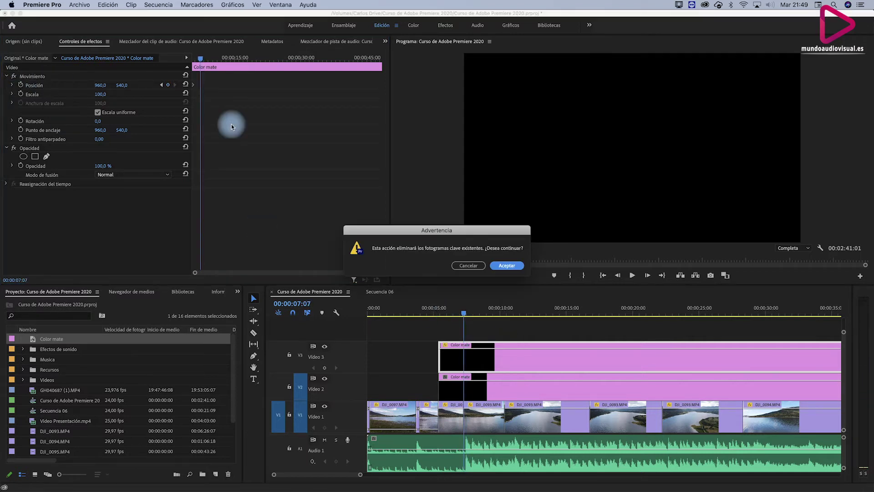
click(510, 265)
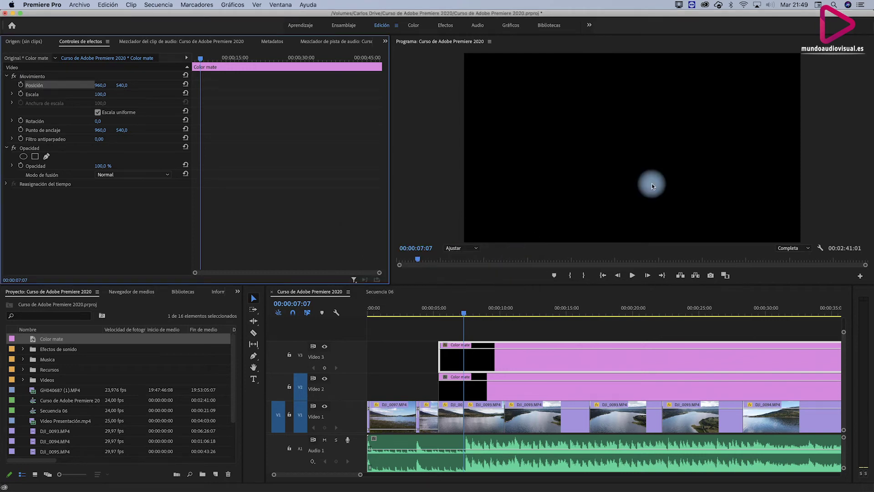
key(Left)
key(Left)
key(Left)
key(Left)
key(Left)
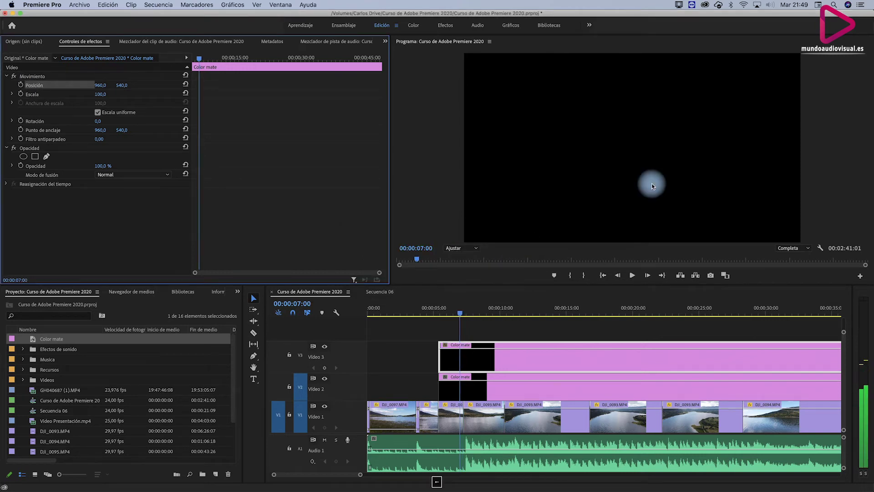
click(21, 85)
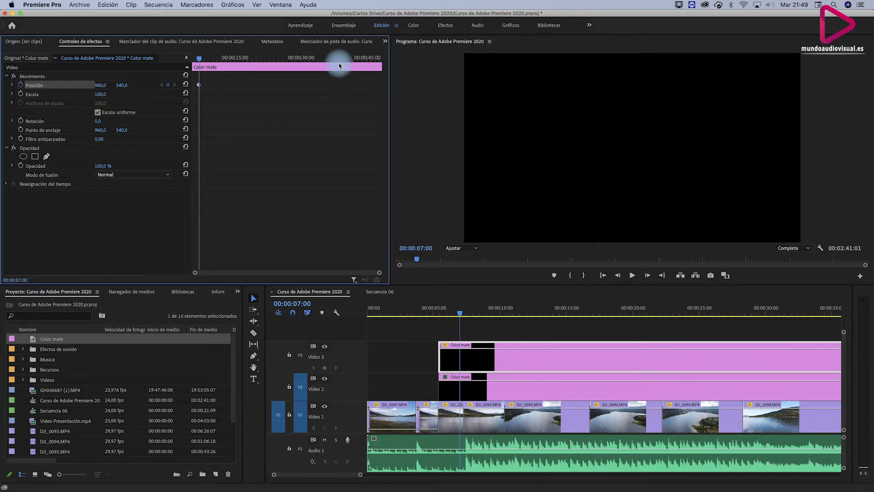
key(shift+Right)
key(shift+Right)
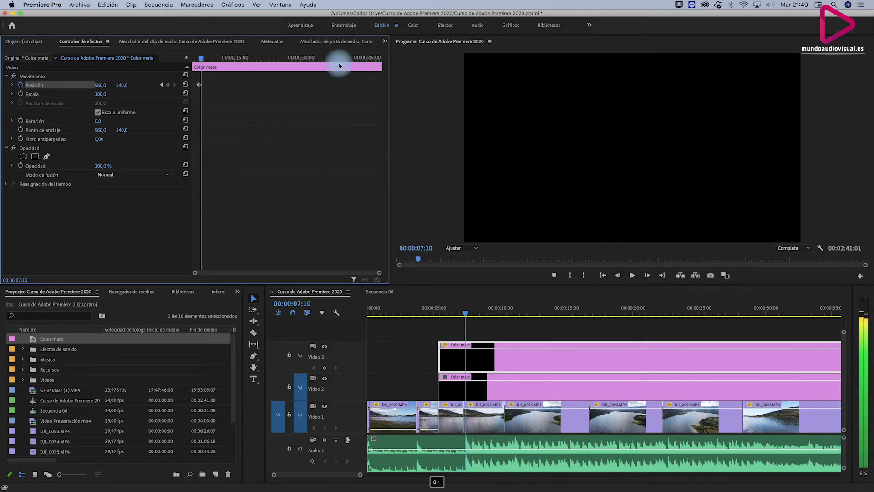
Key the V3 matte at Position 960, -380 at 07:10, then clear the V2 matte's Position keyframes.
click(167, 85)
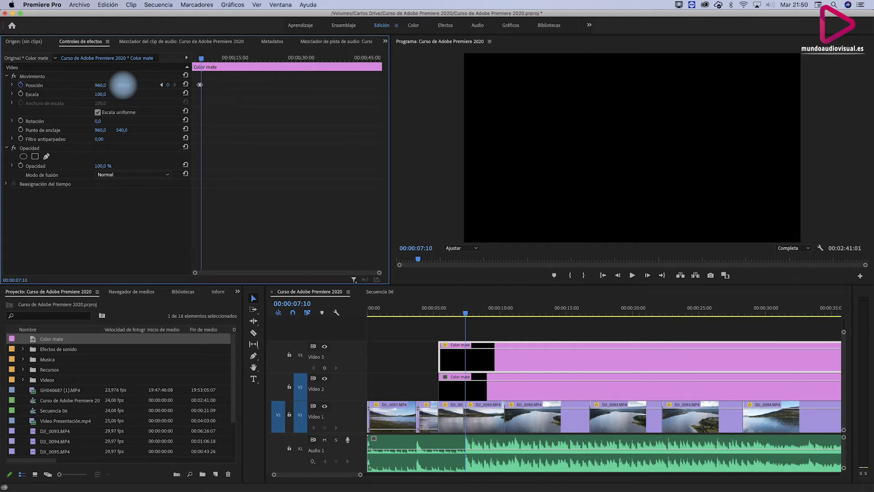
text(-384)
click(125, 85)
text(-380)
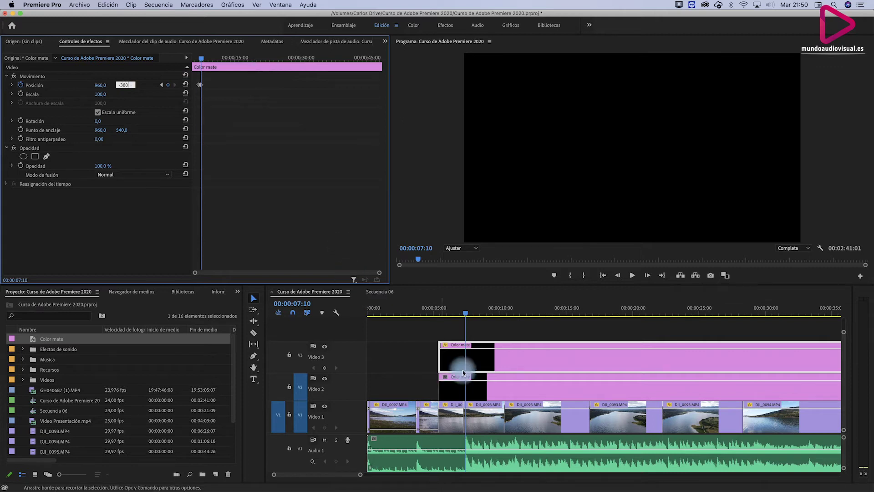
click(466, 390)
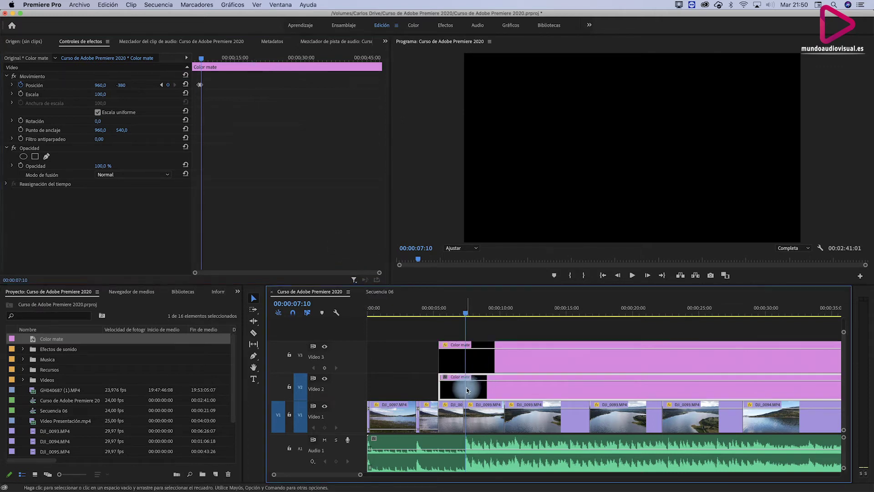
click(20, 85)
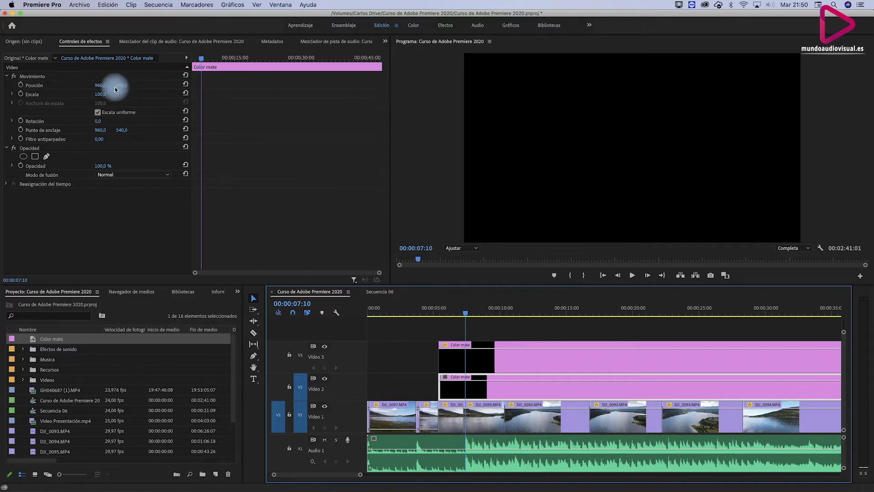
Animate the V2 matte's Position Y from 380 down to 1450 at 07:10, then return to its start.
click(21, 85)
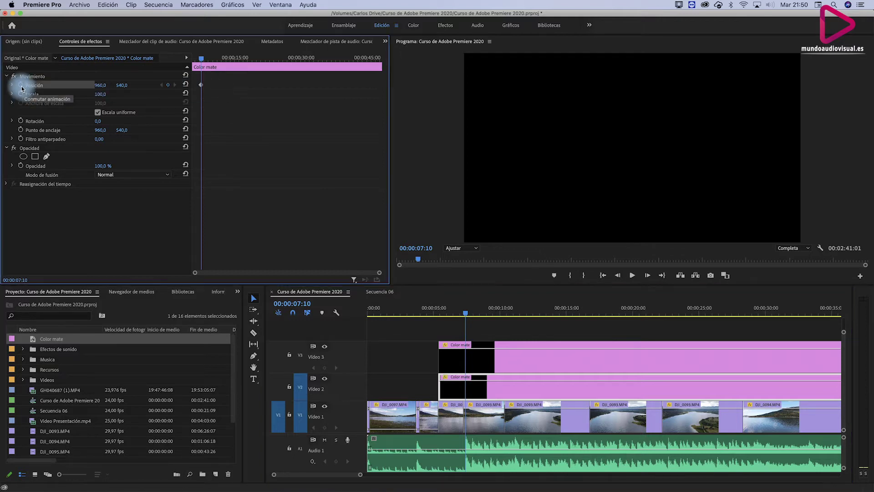
click(120, 85)
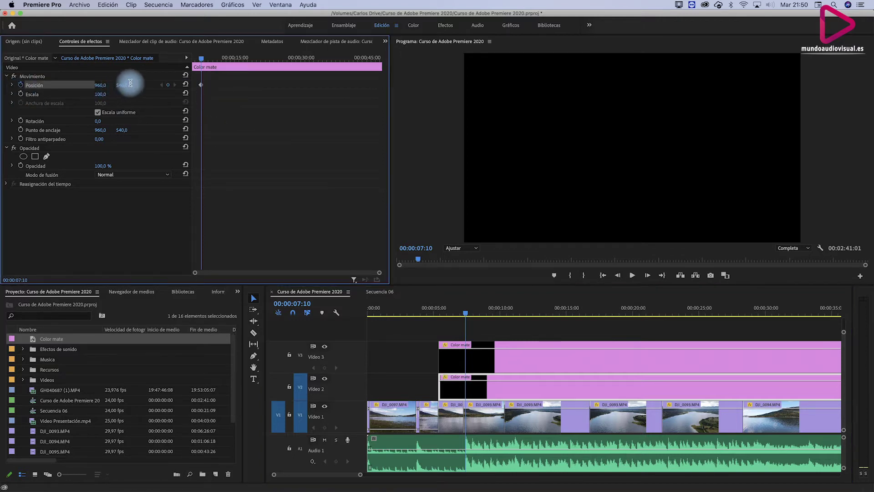
text(380)
key(Return)
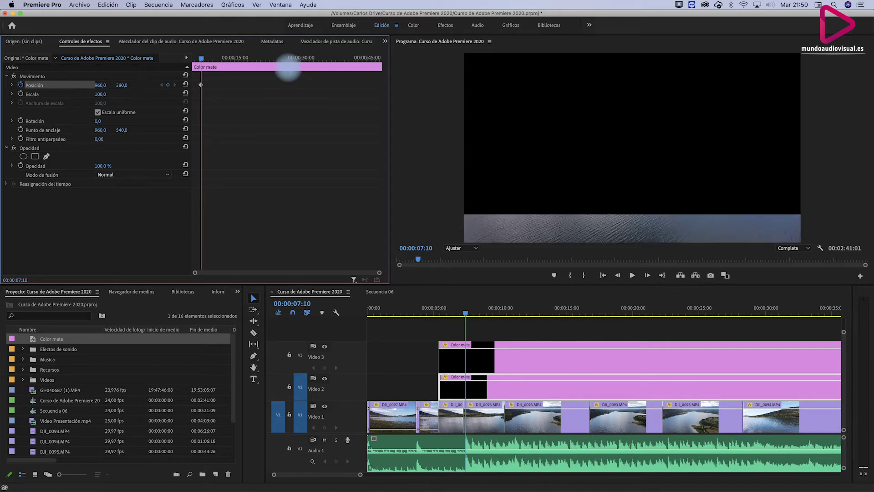
drag(119, 85, 124, 85)
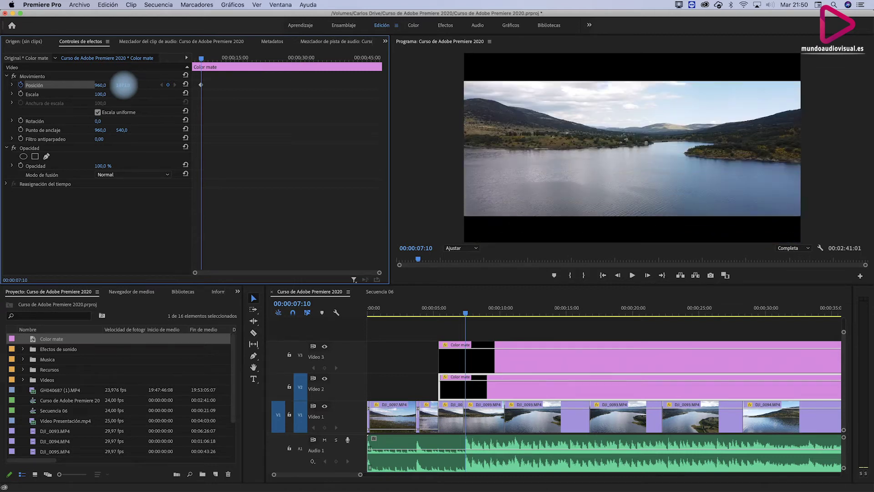
drag(124, 86, 123, 85)
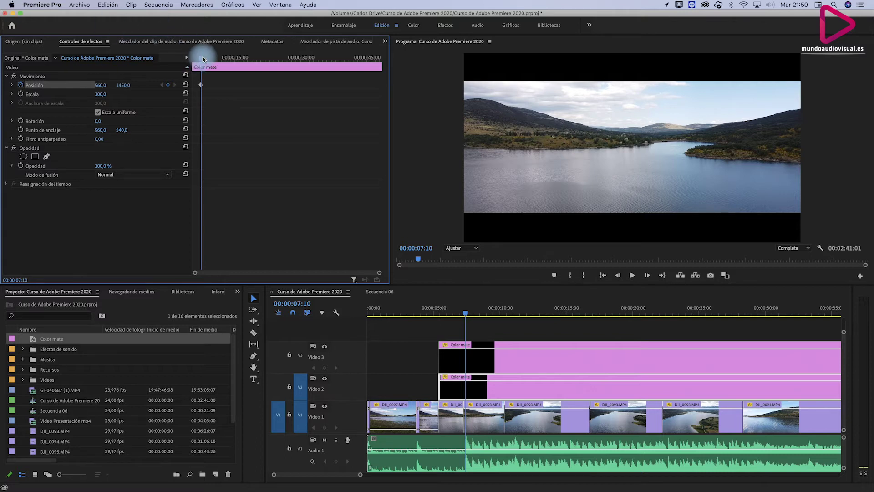
key(Up)
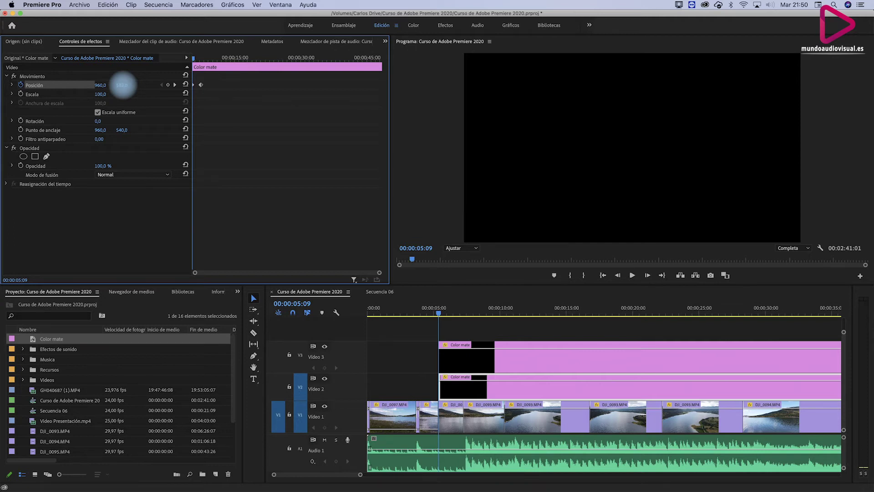
Play the sequence to preview the first bar sliding away, then select the V3 matte at 5:09.
click(410, 311)
key(space)
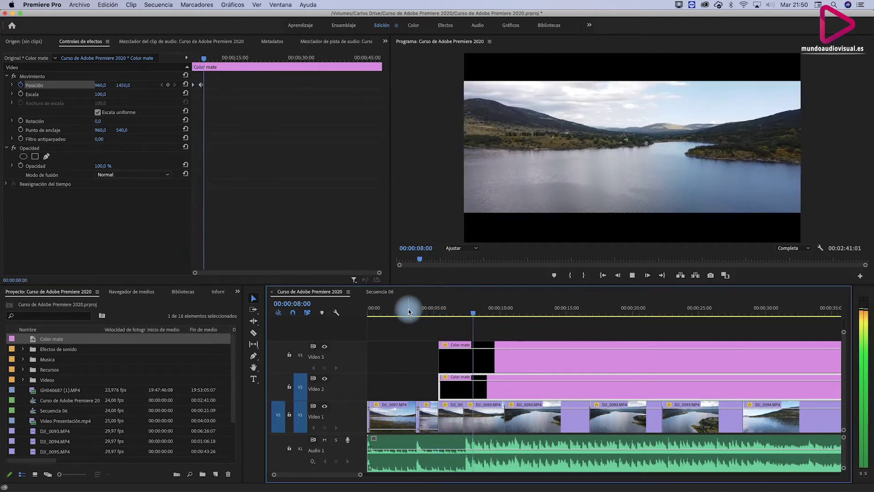
key(space)
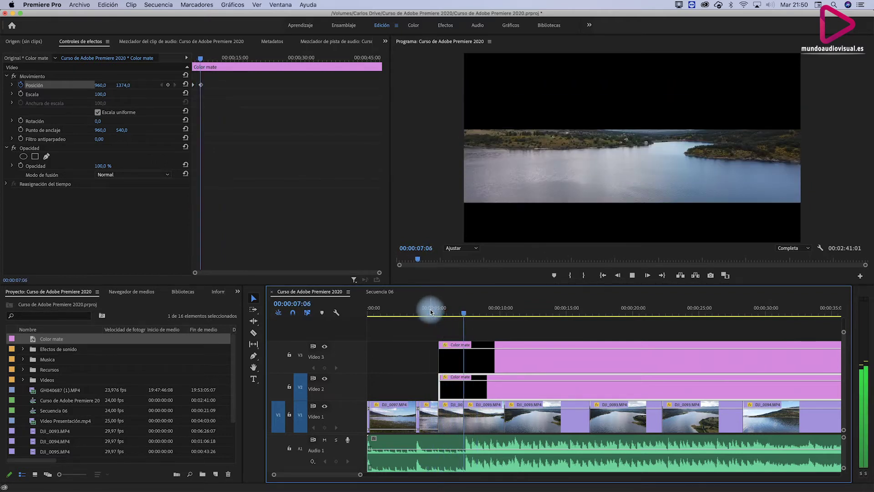
key(space)
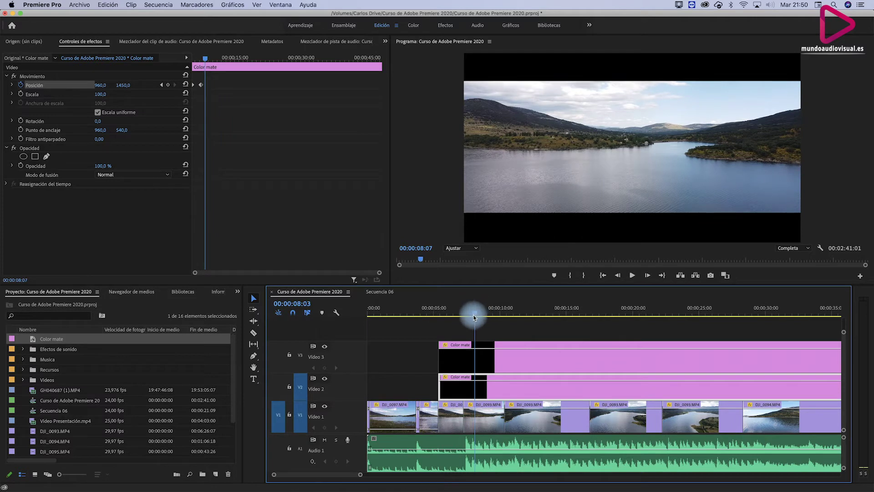
drag(473, 310, 438, 311)
click(468, 362)
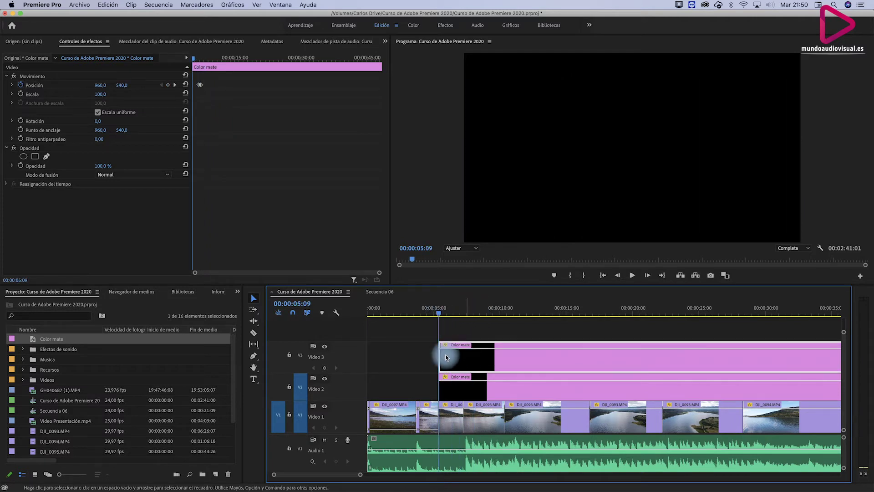
click(106, 165)
text(0)
key(Return)
text(5)
key(Return)
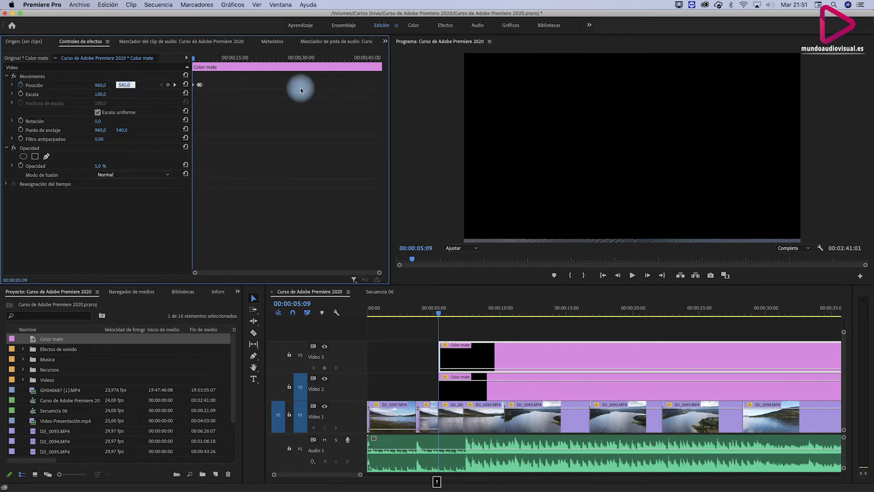
key(super+z)
key(super+z)
key(super+z)
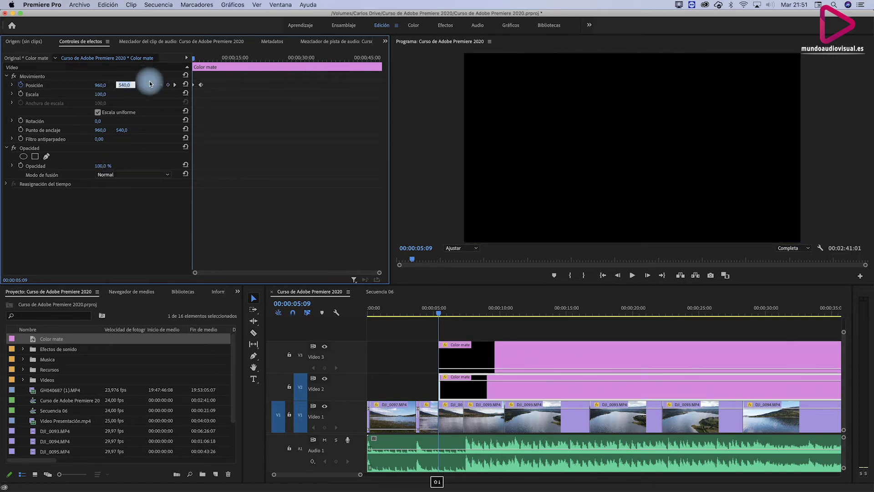
click(427, 309)
key(space)
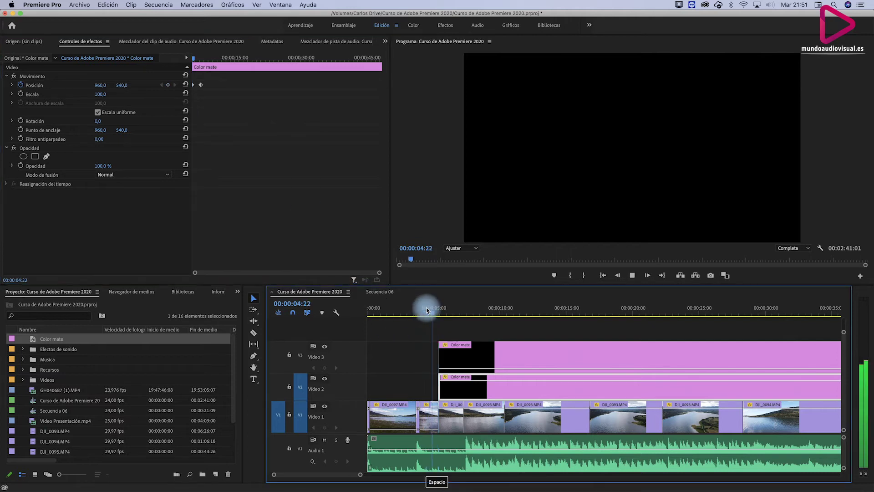
key(space)
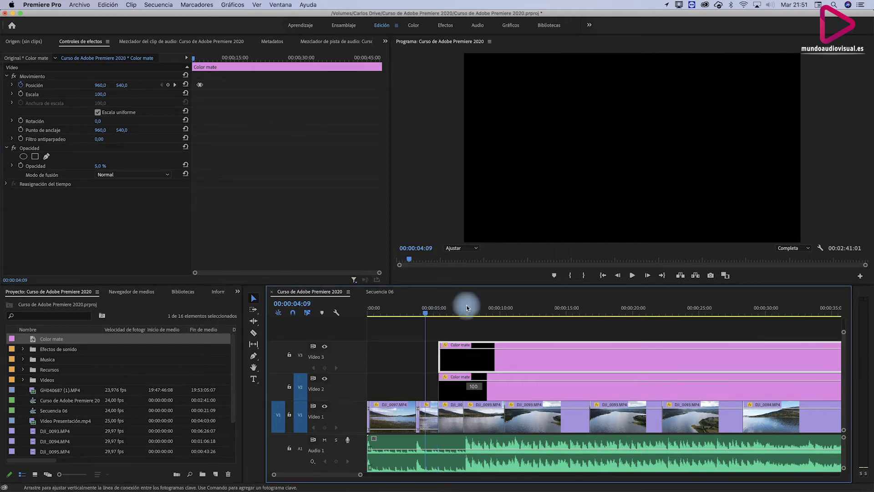
key(space)
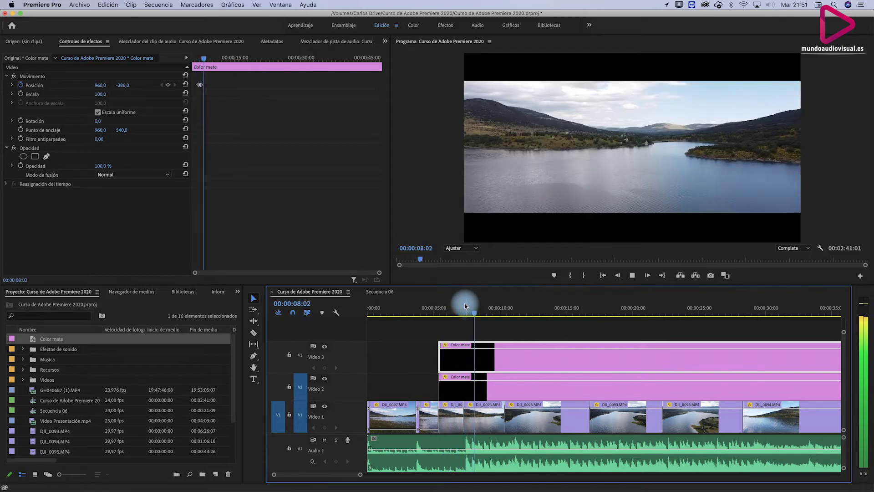
key(space)
drag(486, 315, 440, 313)
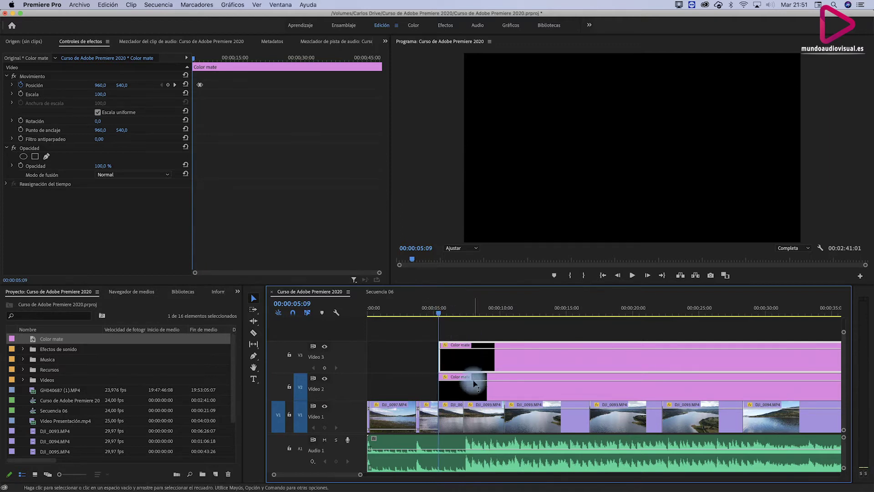
click(460, 372)
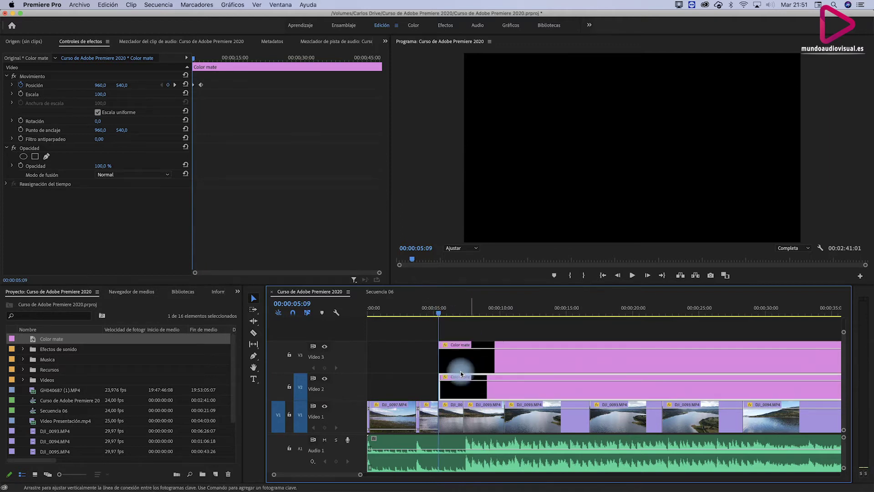
click(193, 86)
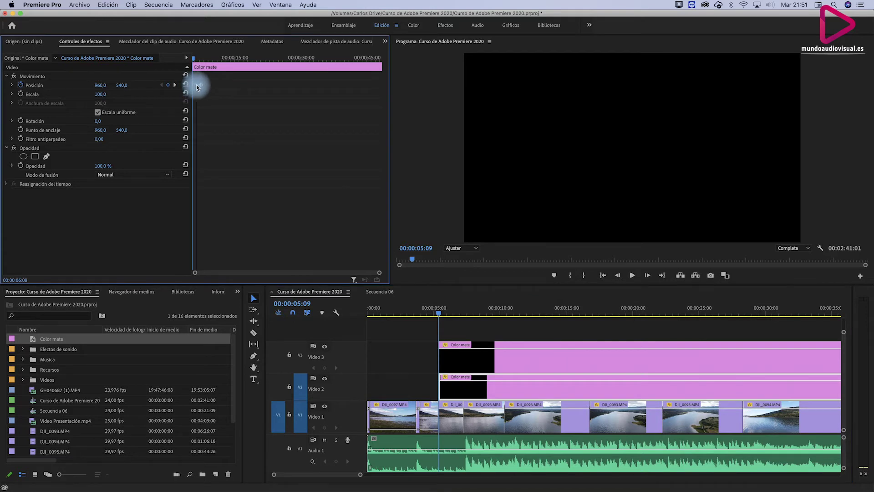
click(191, 95)
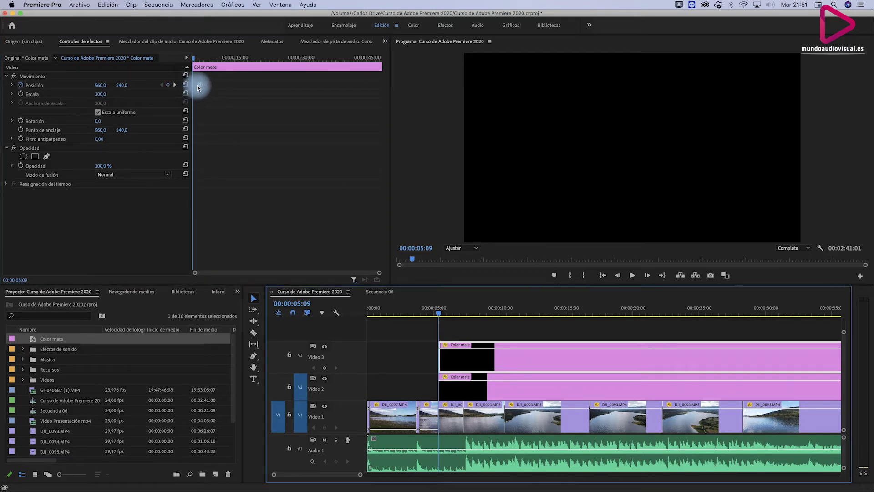
click(197, 88)
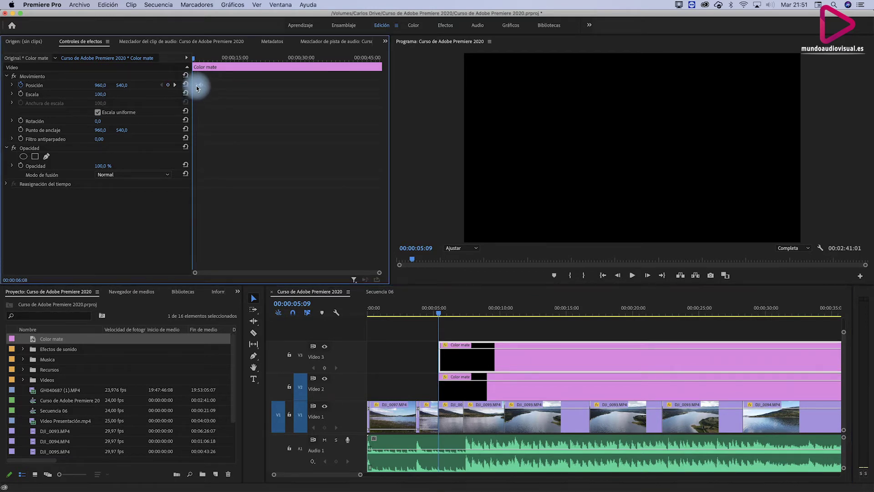
click(428, 307)
key(space)
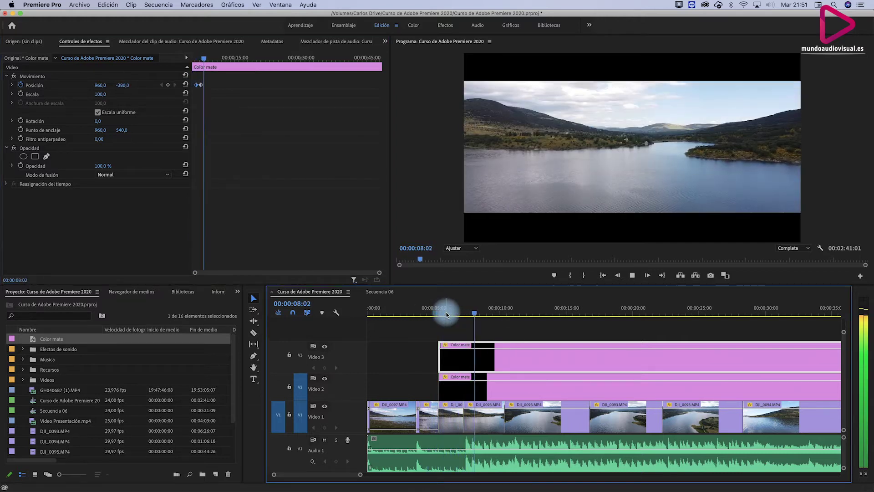
key(space)
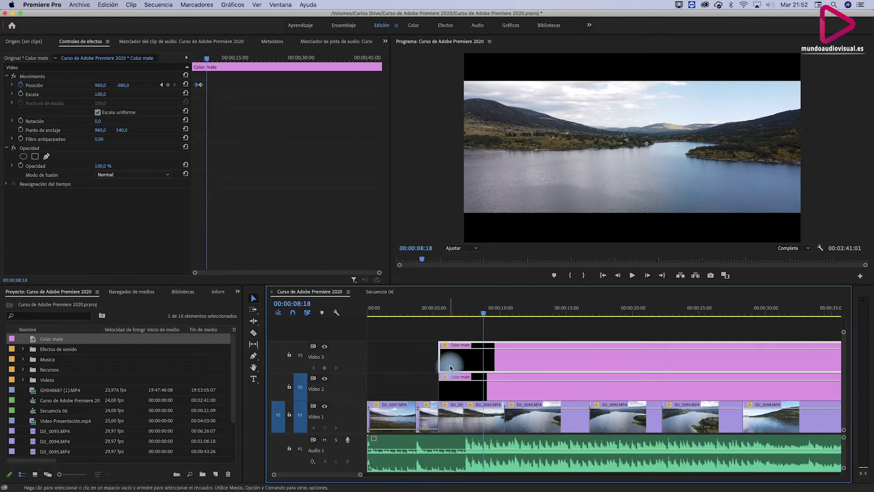
click(407, 314)
key(space)
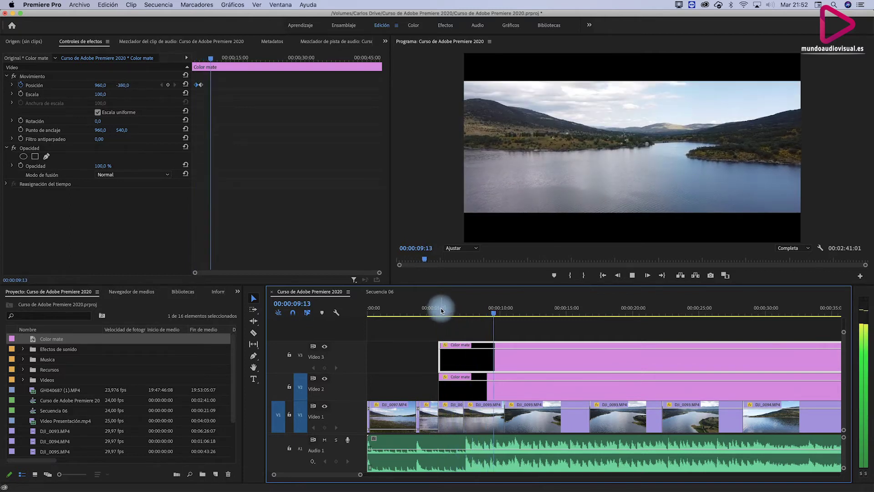
key(space)
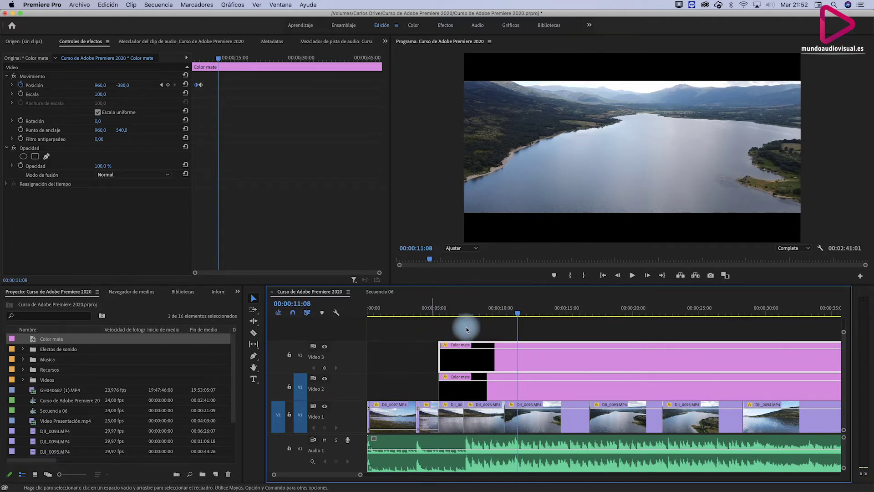
click(438, 309)
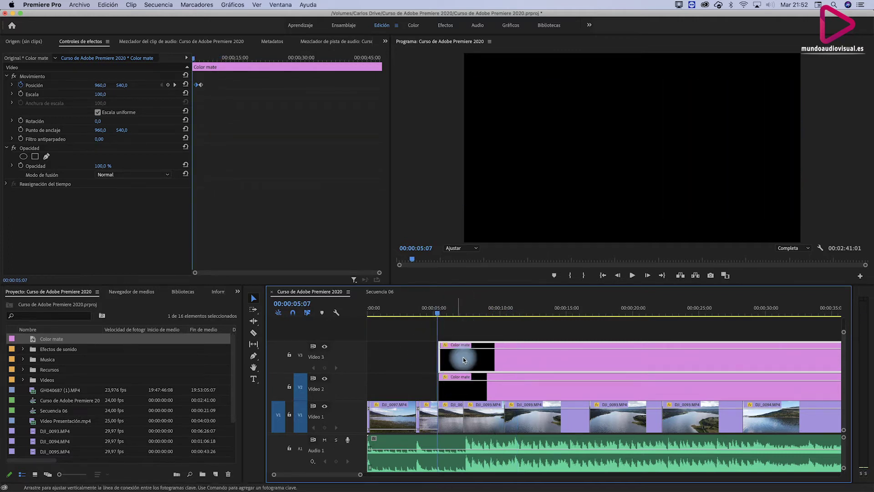
At 8:07, key the upper matte's Position Y at -420, then begin changing it to -520.
key(space)
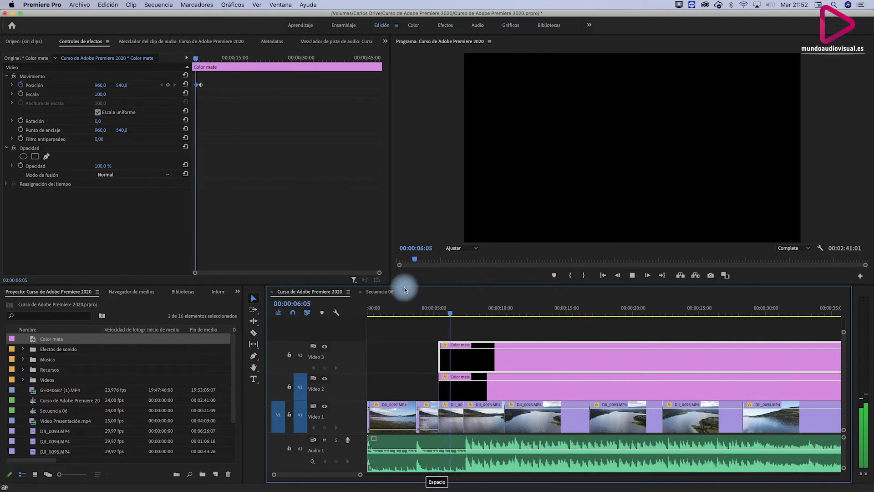
key(space)
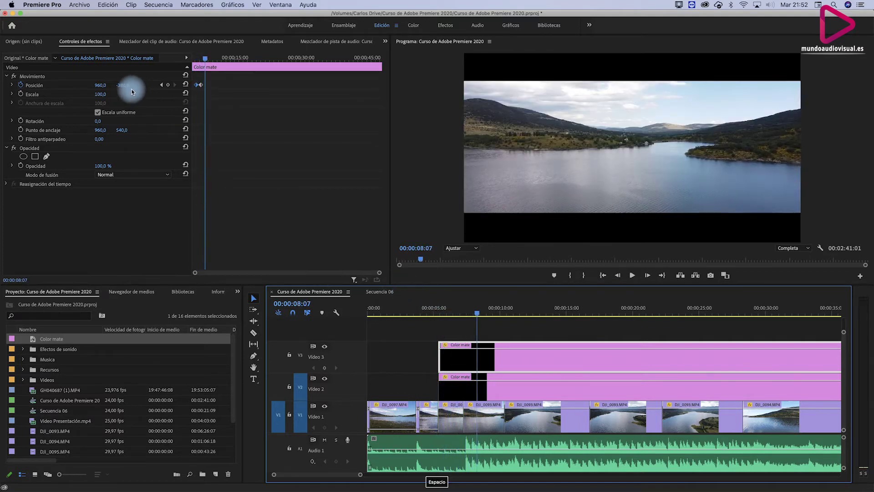
click(127, 83)
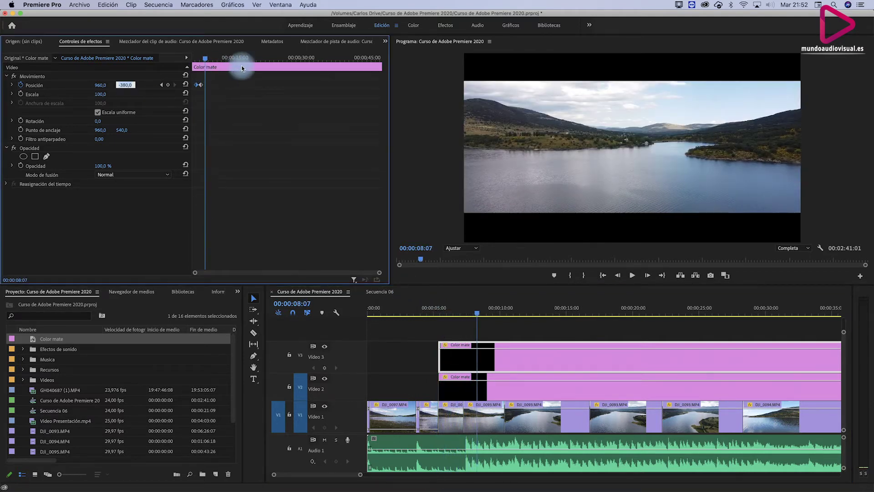
text(-420)
key(Return)
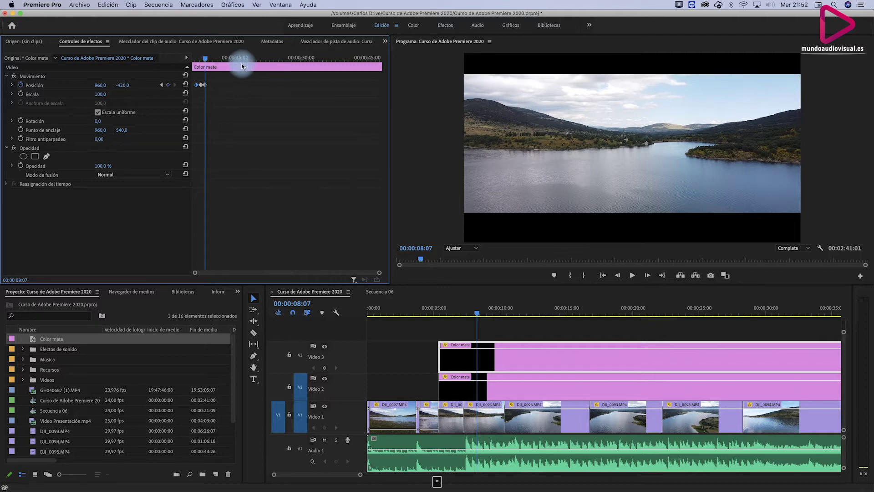
click(125, 85)
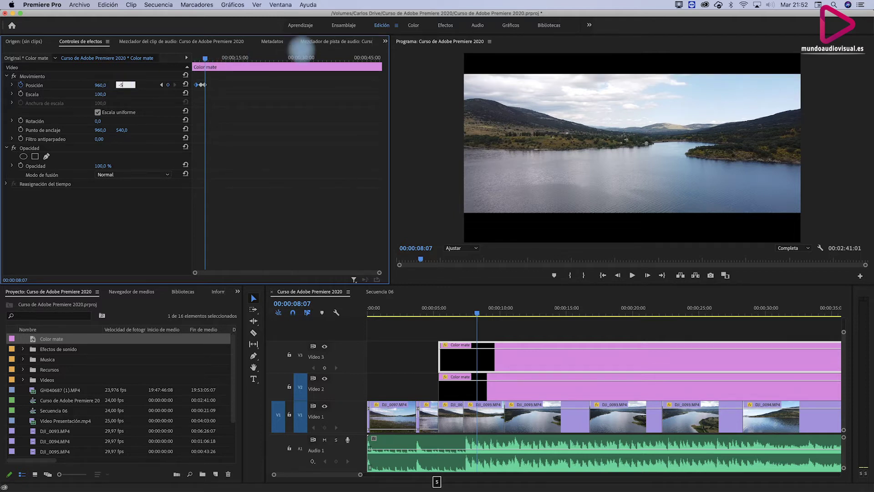
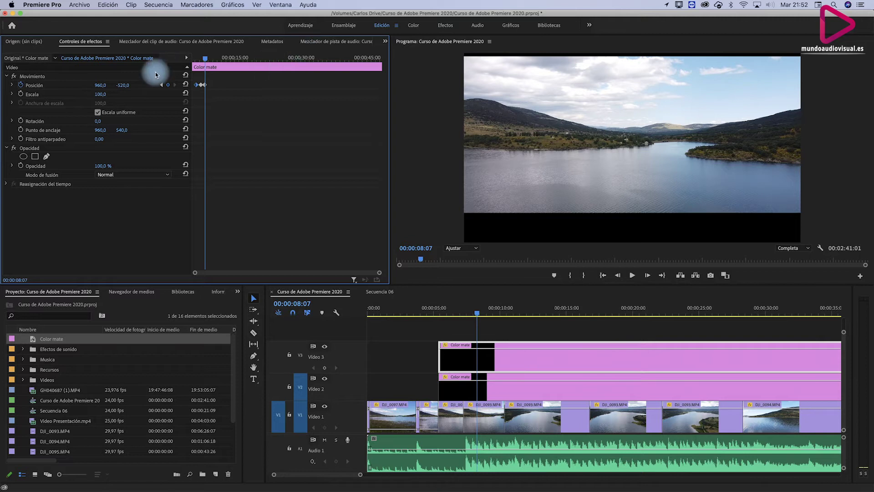
Set the top V3 pink matte's Position Y to -480 at 00:00:08:07.
click(122, 85)
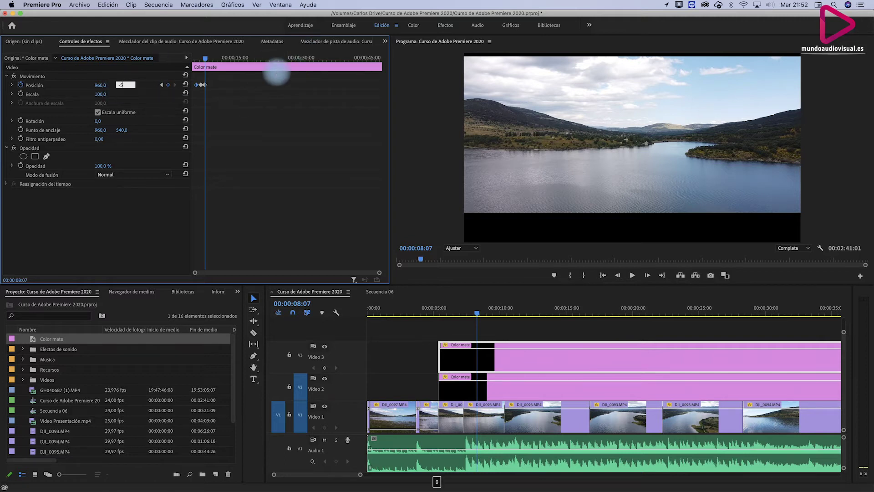
text(00)
key(Return)
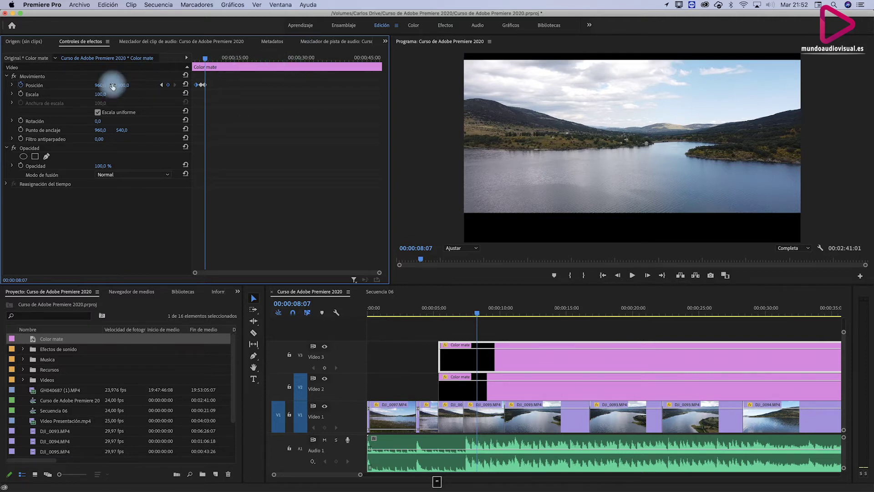
click(121, 85)
text(-480)
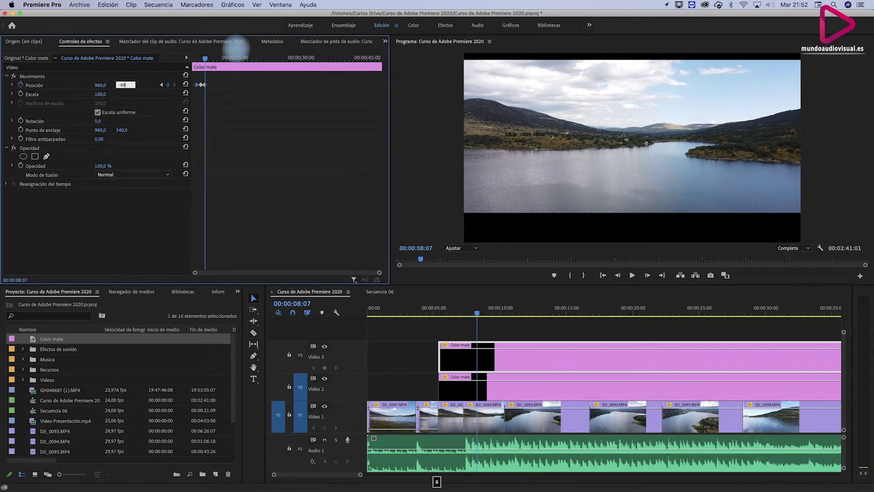
key(Return)
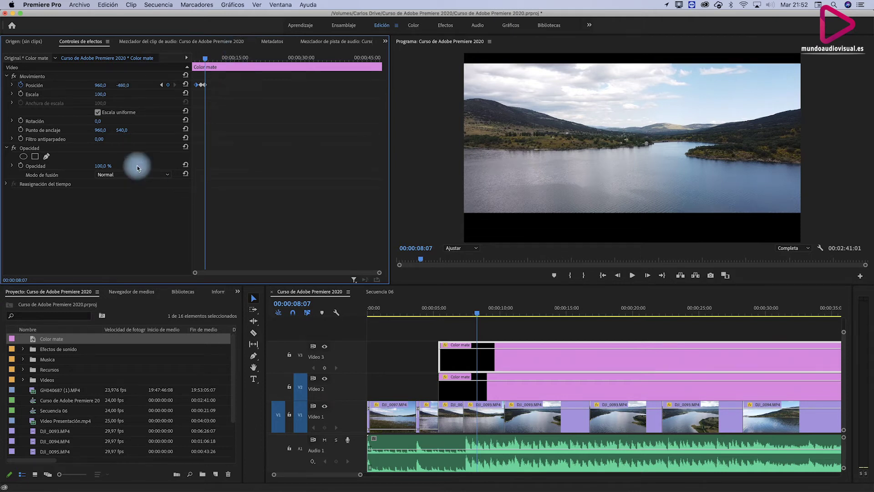
Select the V2 bottom pink matte and set its Position Y to 1550.
click(498, 392)
drag(123, 86, 123, 85)
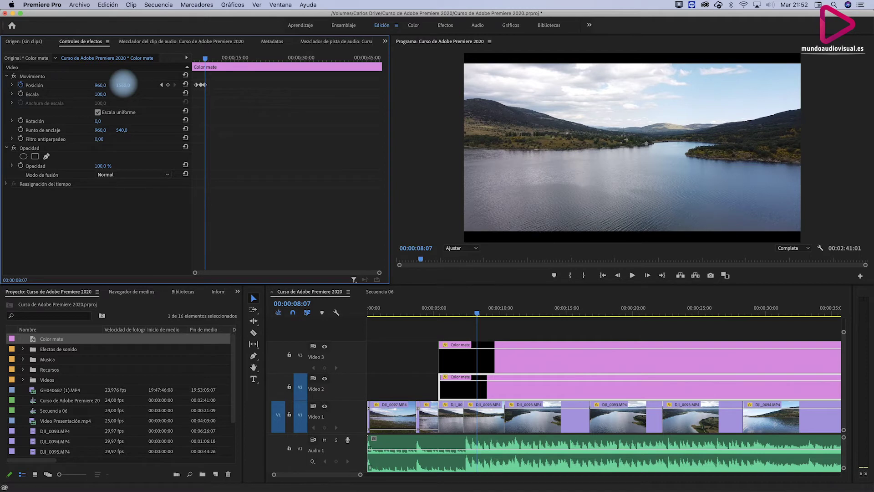
drag(124, 86, 122, 85)
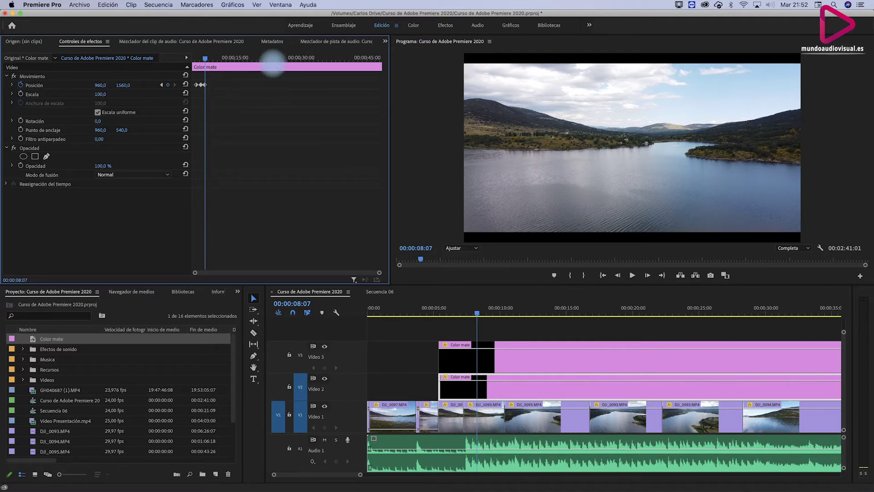
click(124, 86)
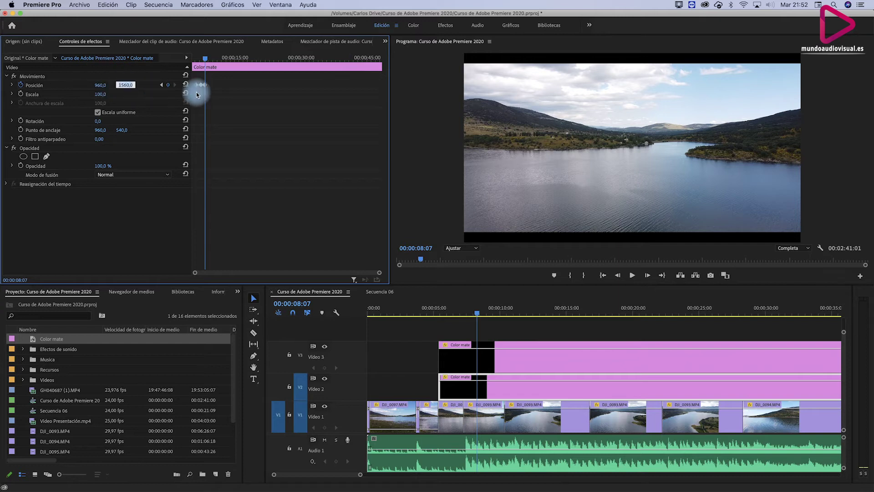
text(1550)
key(Return)
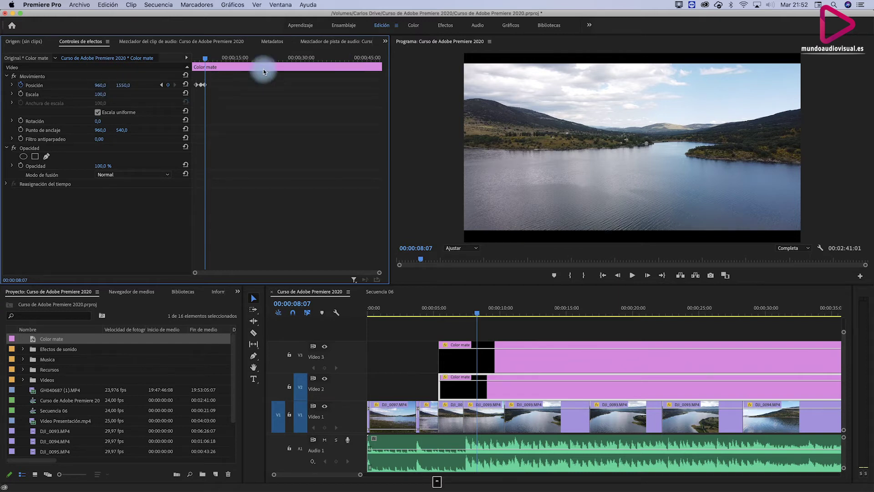
click(256, 4)
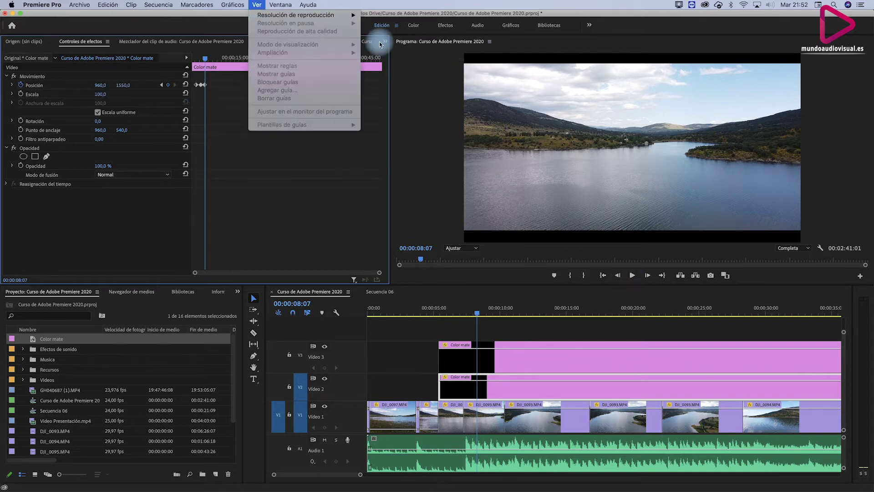
Add the Mostrar guías button to the Program monitor controls and turn the guides on.
click(830, 199)
click(860, 276)
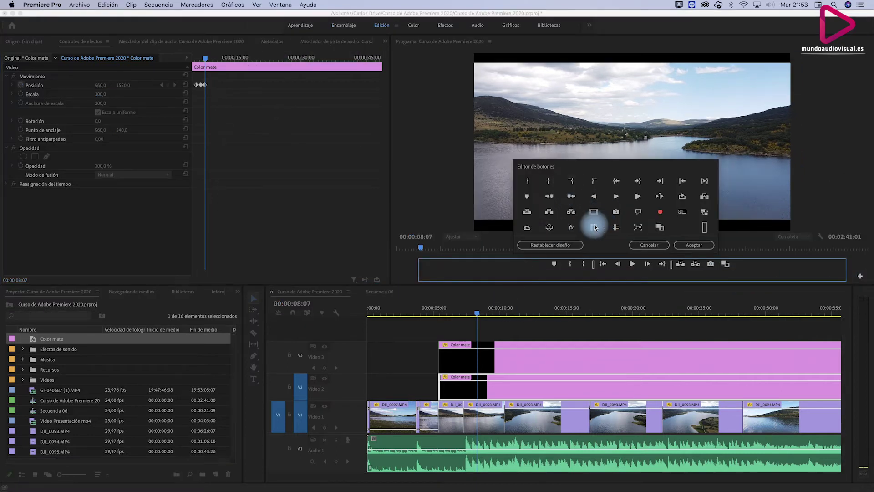
drag(595, 227, 755, 270)
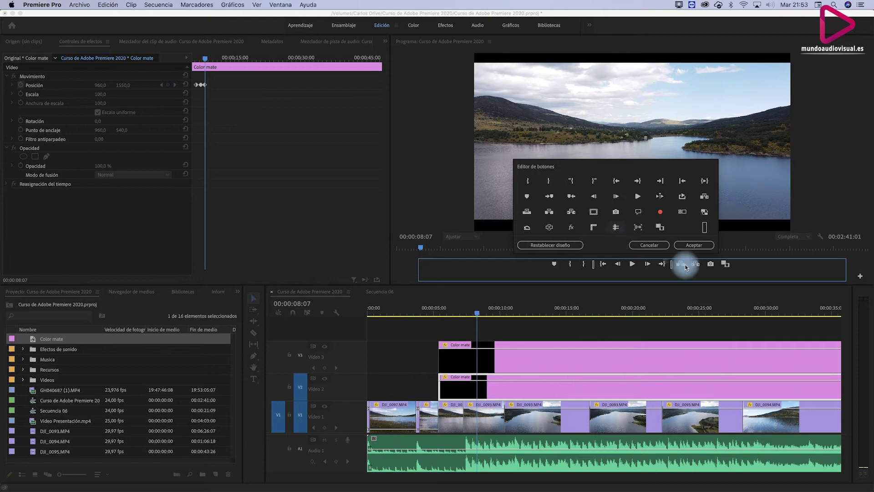
click(698, 246)
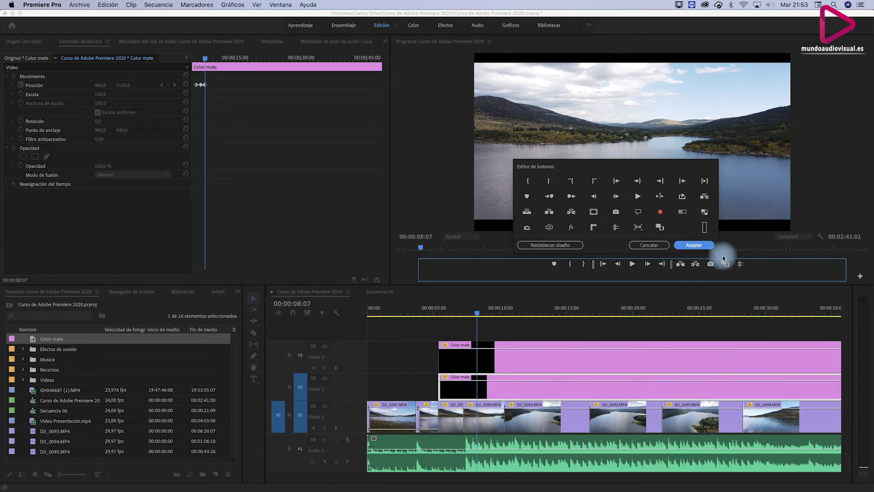
click(741, 273)
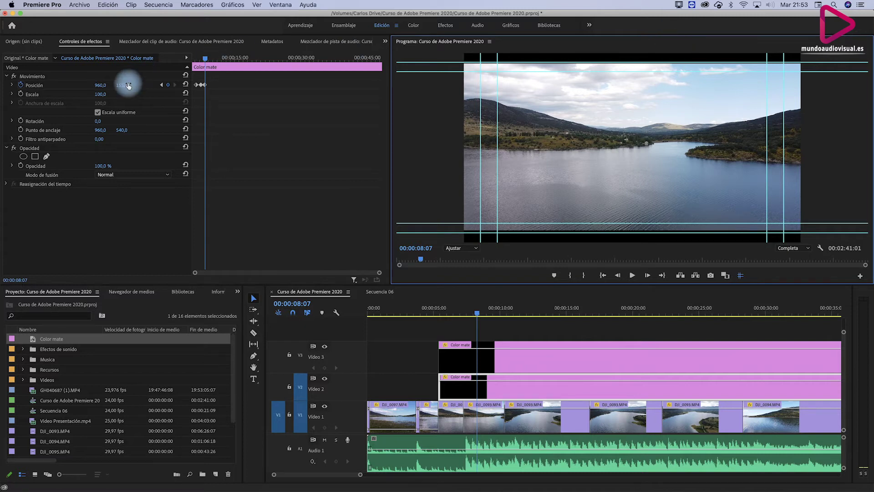
Set the top V3 matte's Position Y to -486 to line up with the guides.
click(498, 356)
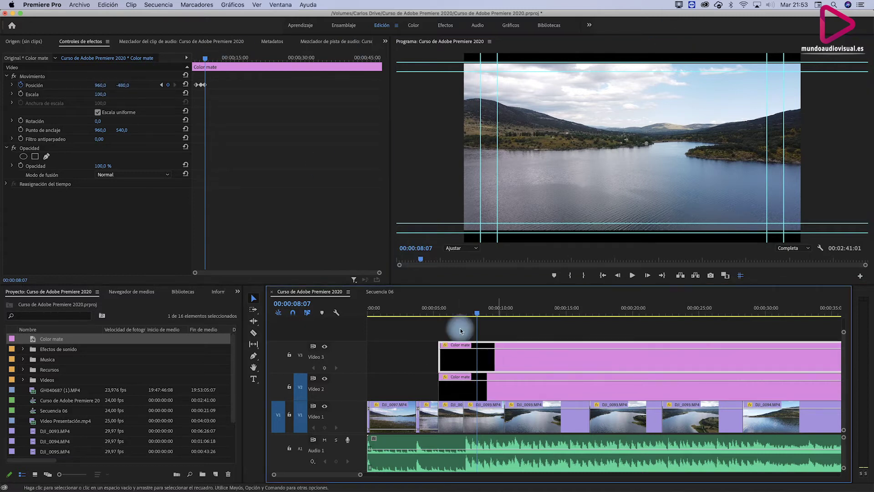
click(96, 85)
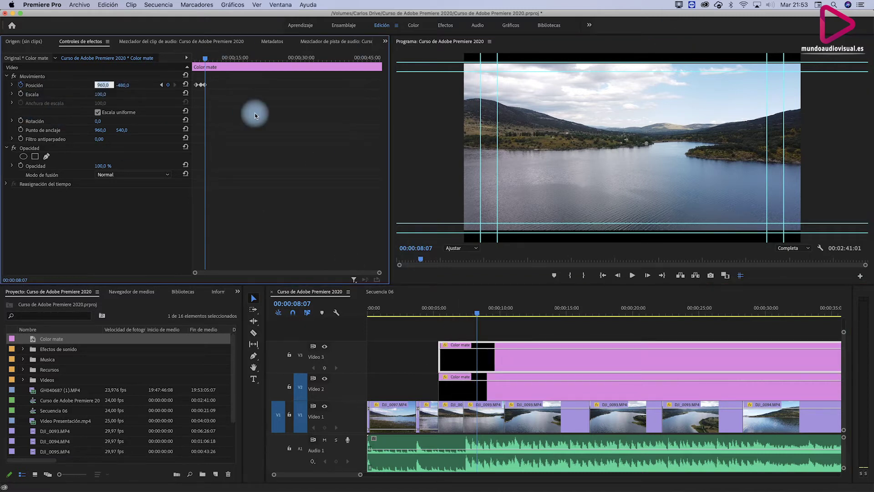
key(Tab)
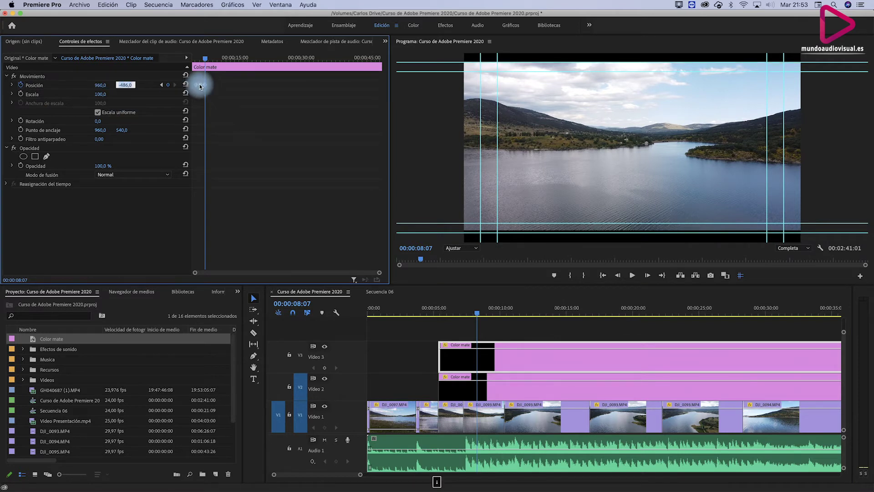
Set the bottom V2 matte's Position Y to 1563.
click(490, 386)
click(108, 82)
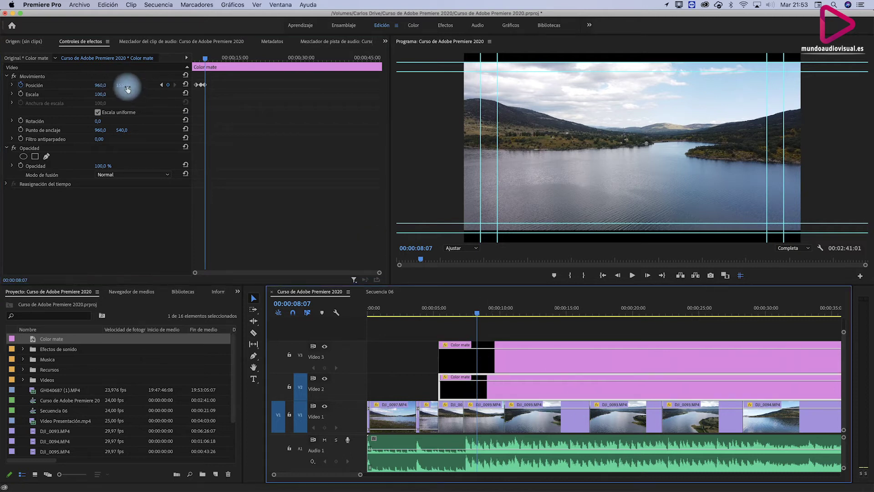
click(128, 86)
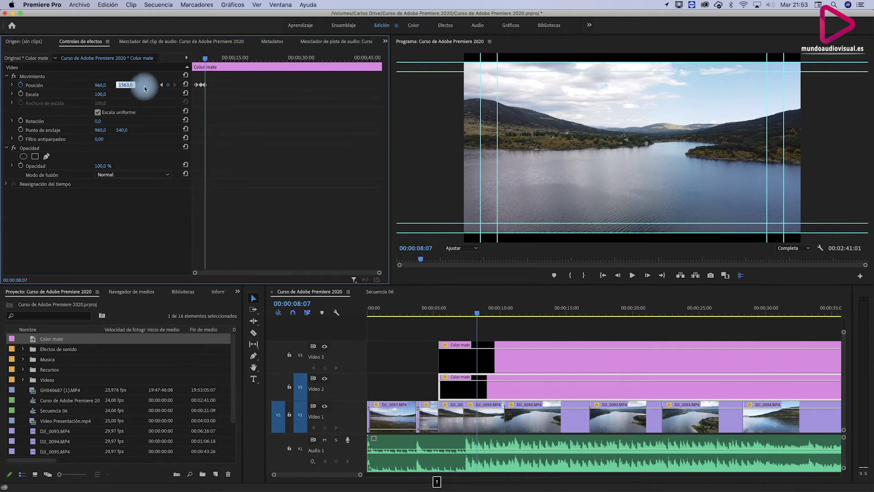
click(257, 4)
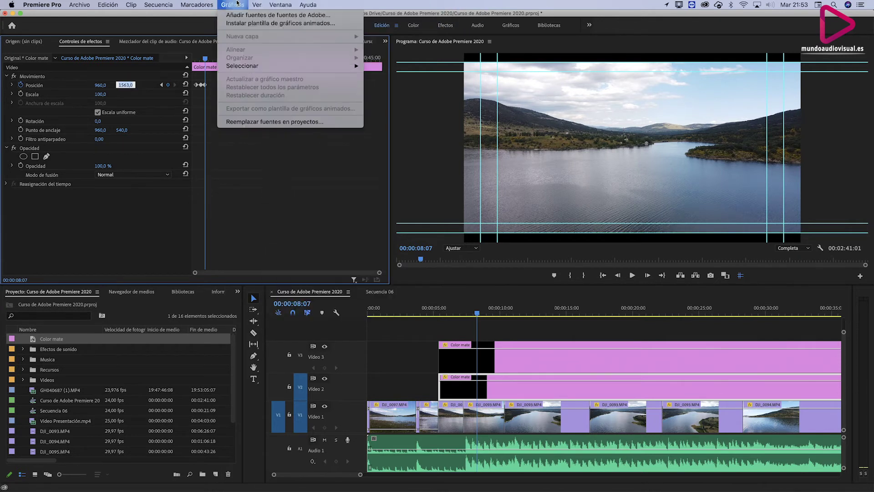
Hide the guides and play from about four seconds to review the sliding mattes.
click(741, 277)
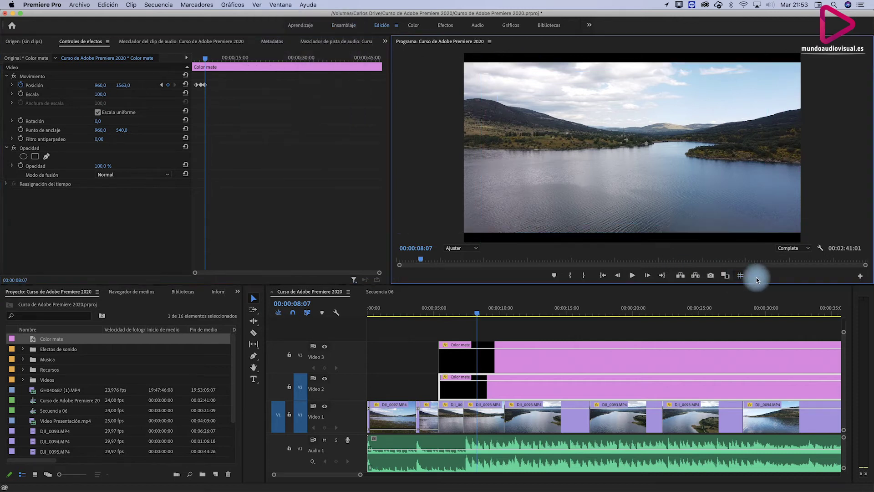
click(740, 276)
click(410, 308)
key(space)
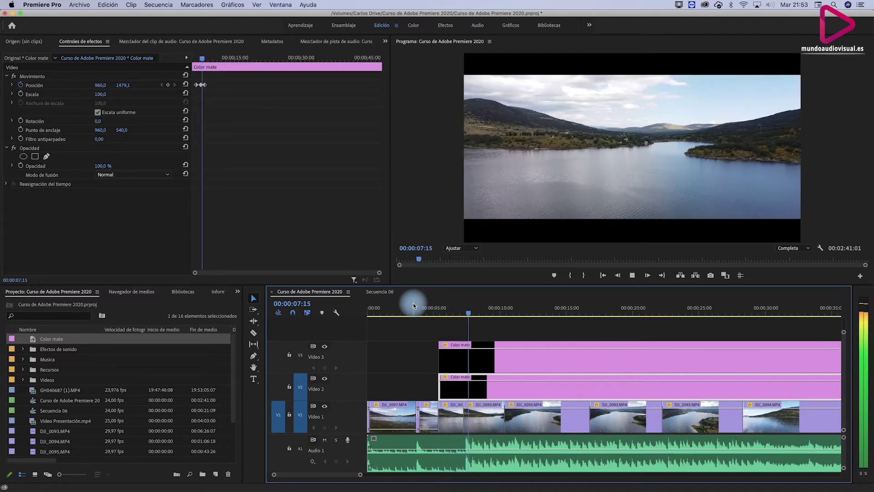
key(space)
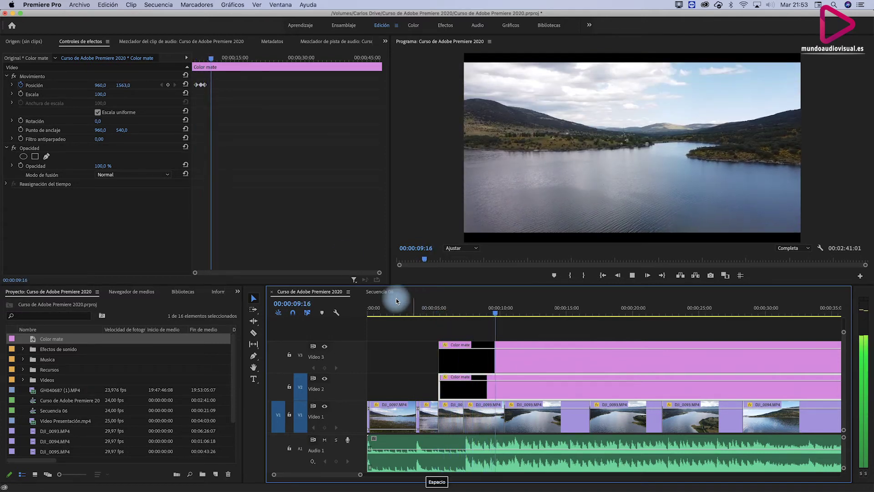
Retime both mattes' first Position keyframes to 00:00:07:11 and replay from 00:00:03:13.
click(201, 87)
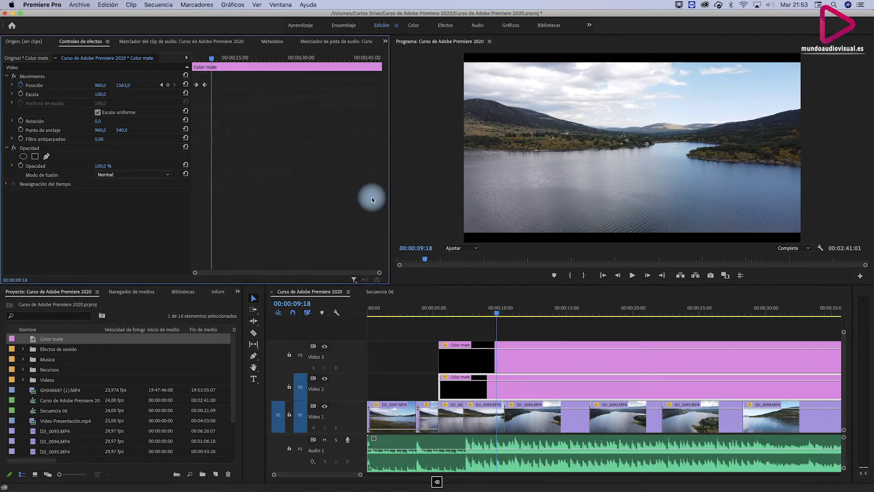
click(418, 259)
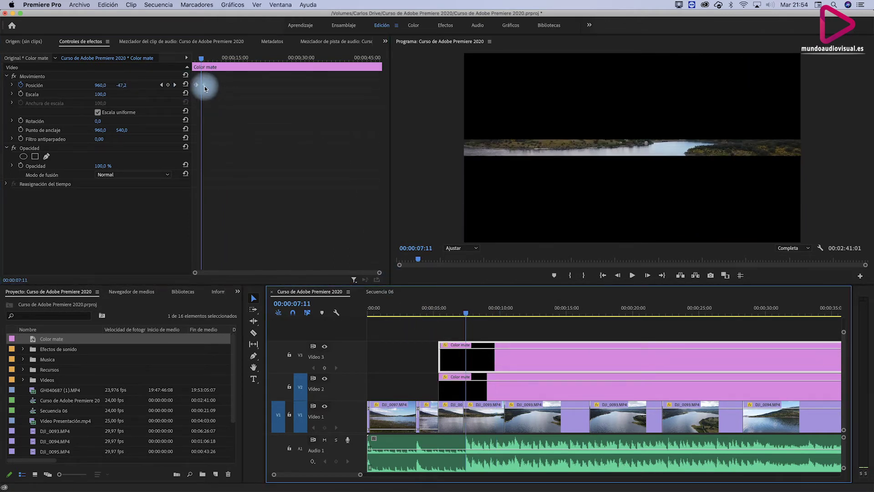
drag(204, 89, 202, 90)
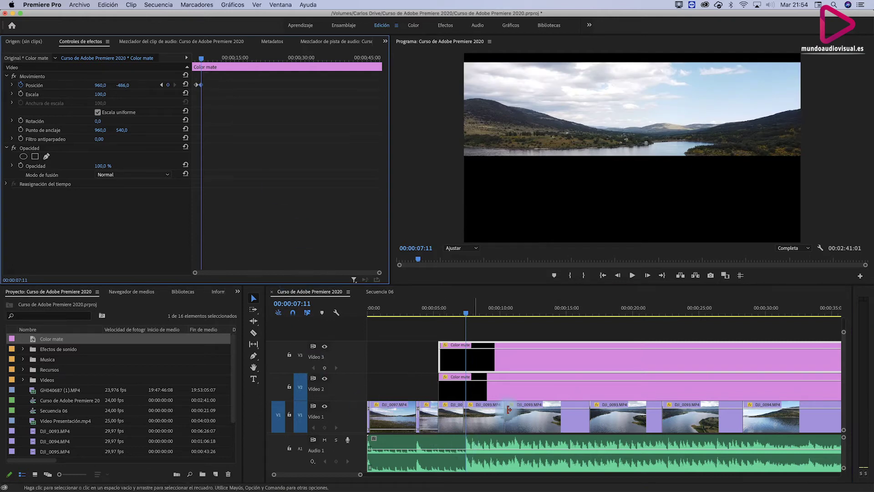
click(517, 389)
drag(207, 88, 201, 85)
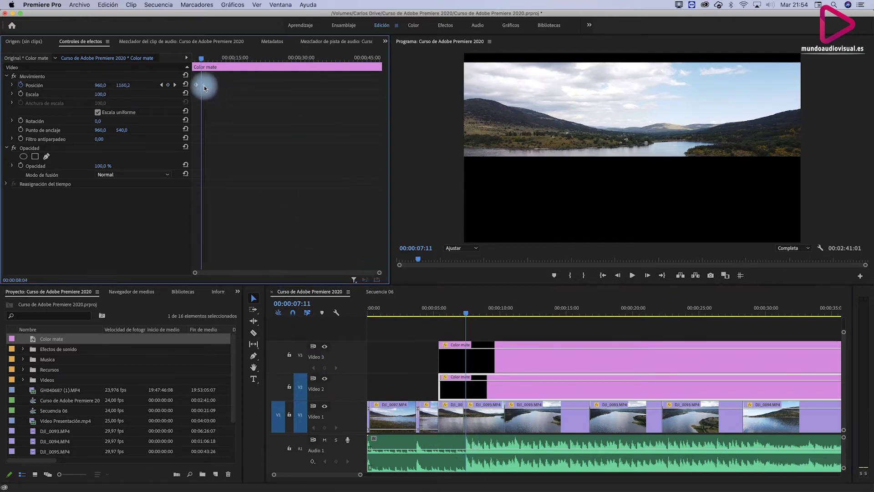
click(415, 311)
key(space)
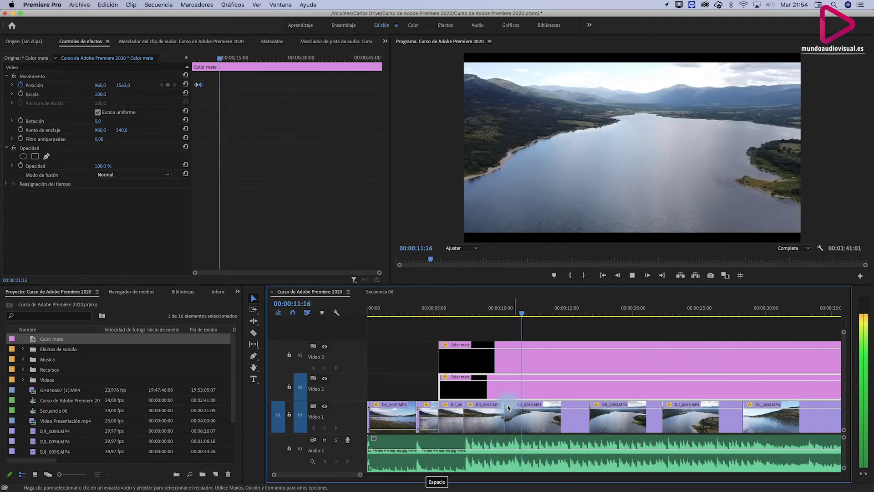
key(space)
Ripple-extend the DJI_0093 clip on Video 1 by 21 frames.
click(484, 416)
click(479, 312)
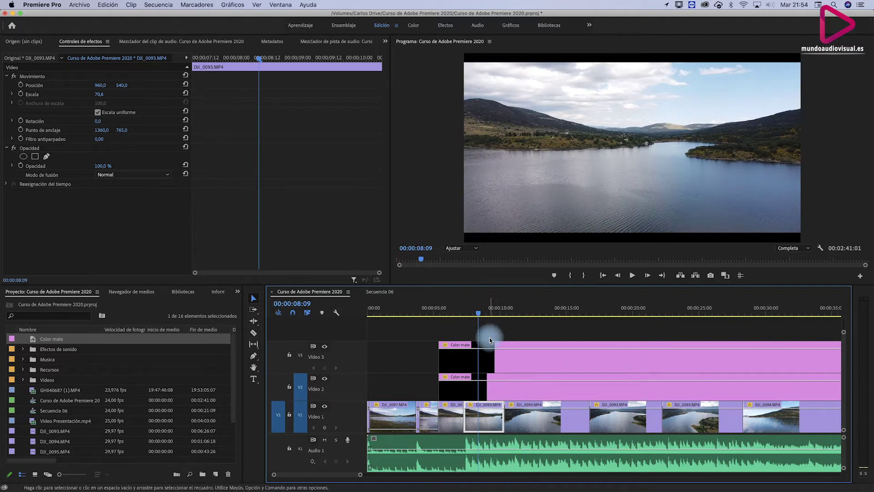
key(space)
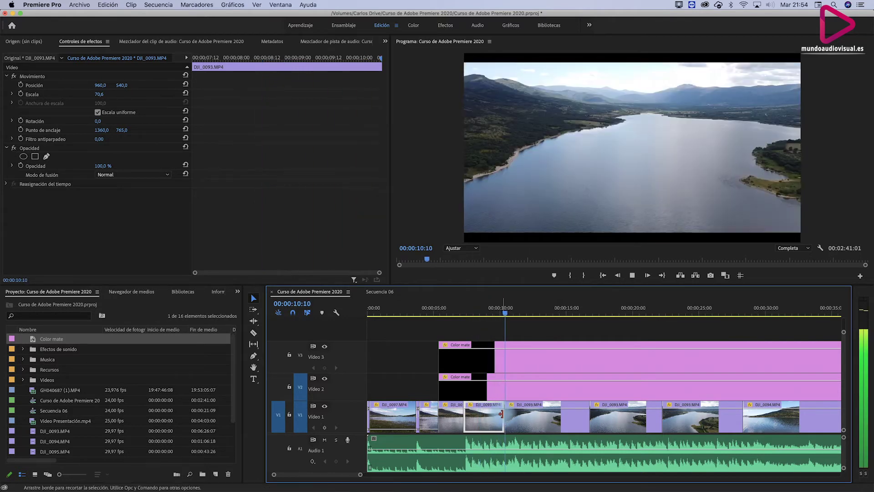
key(space)
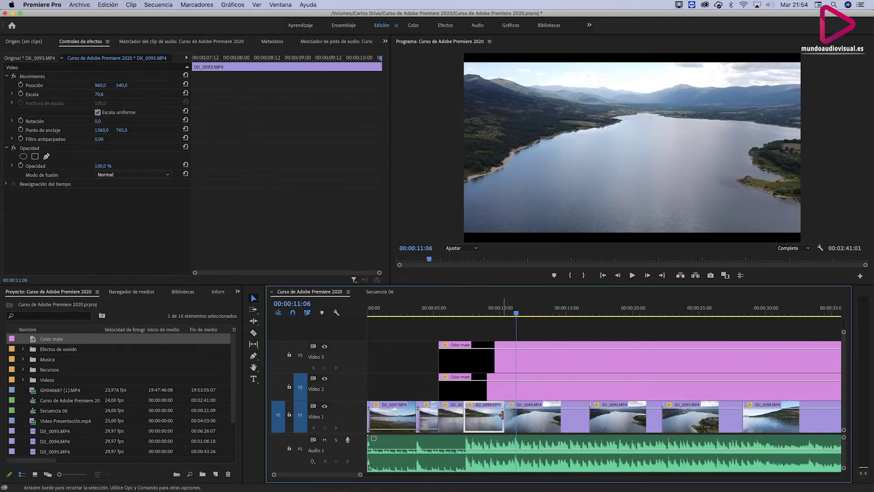
drag(501, 415, 518, 414)
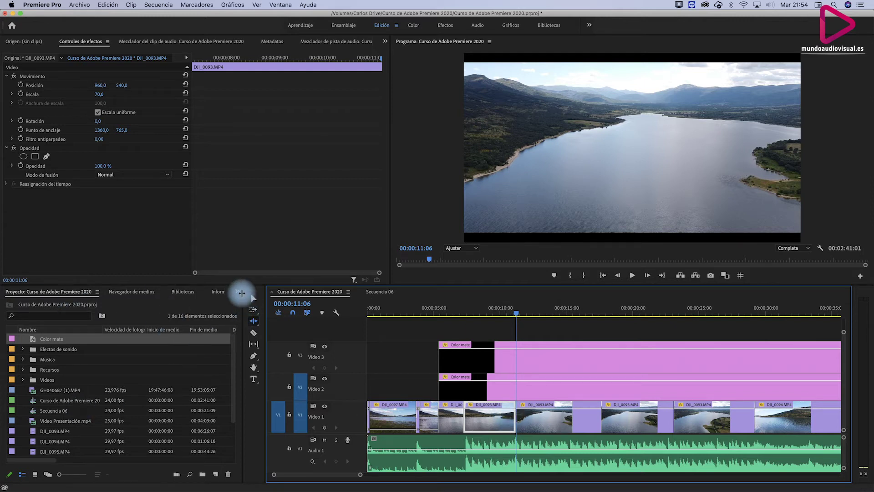
Apply the Pasar a negro dissolve at the DJI_0093 edit point on Video 1.
click(242, 293)
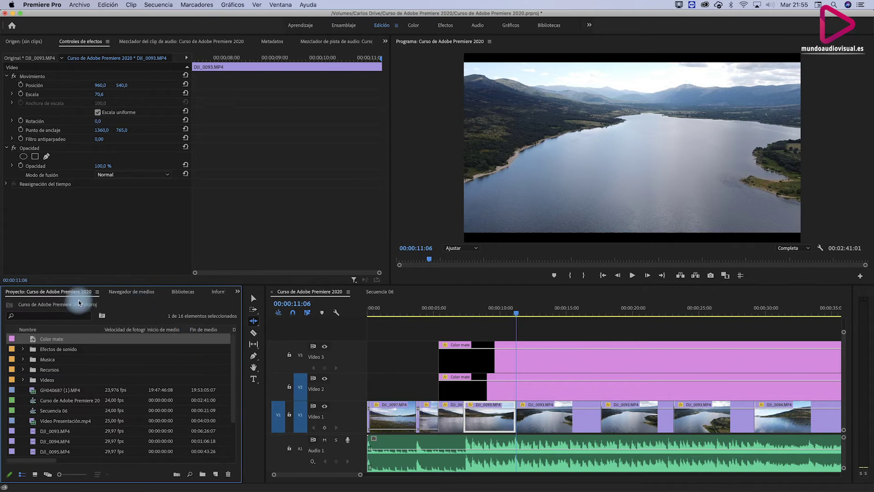
click(238, 292)
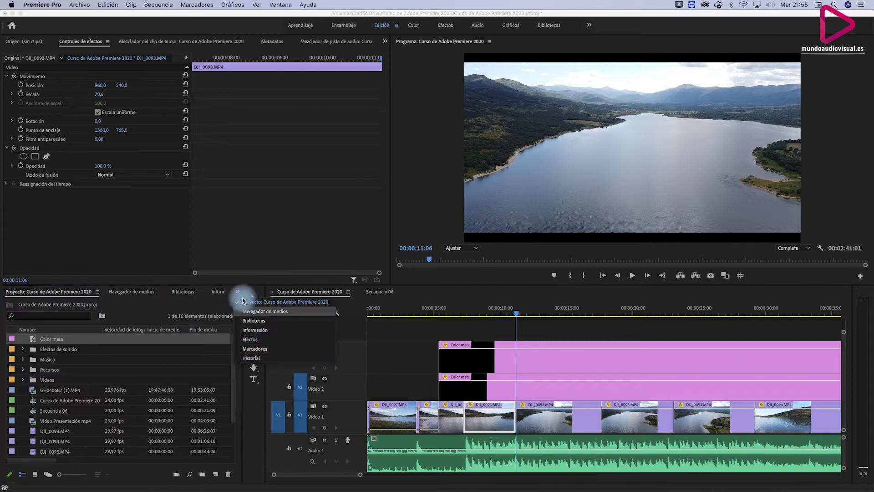
click(250, 339)
click(6, 356)
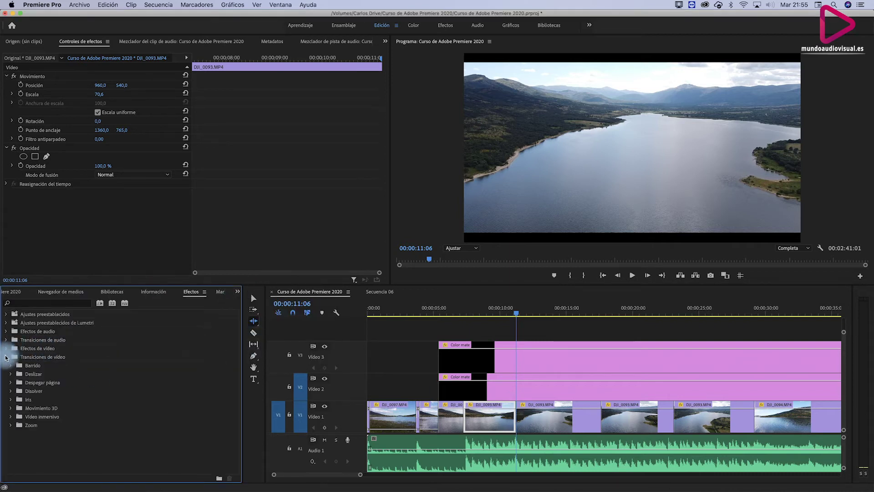
click(11, 391)
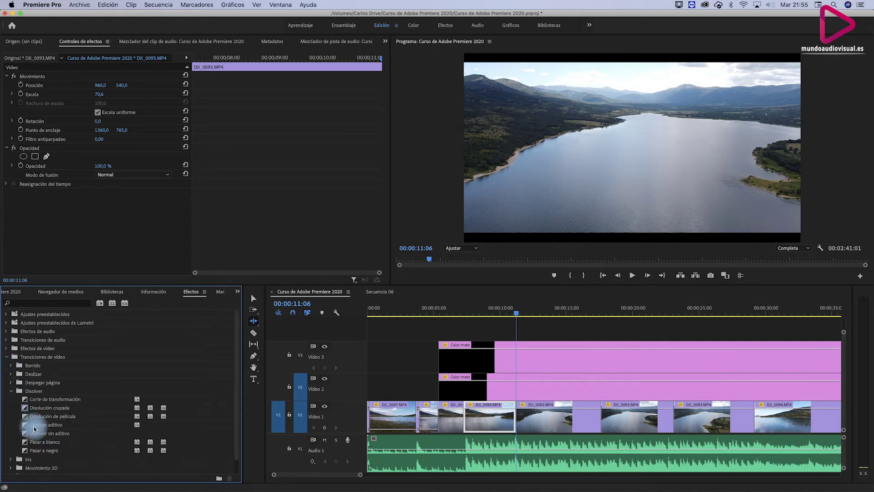
drag(36, 454, 517, 415)
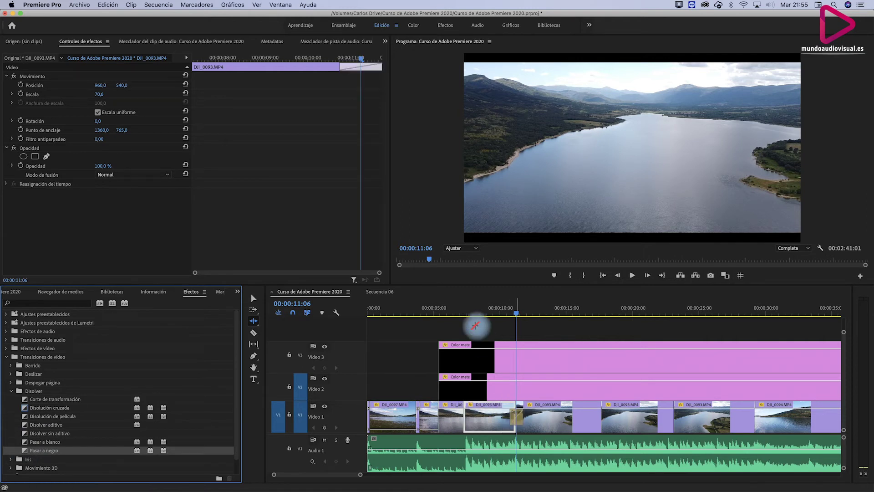
drag(476, 312, 479, 308)
Review the new transition and trim it down to 9 frames.
key(space)
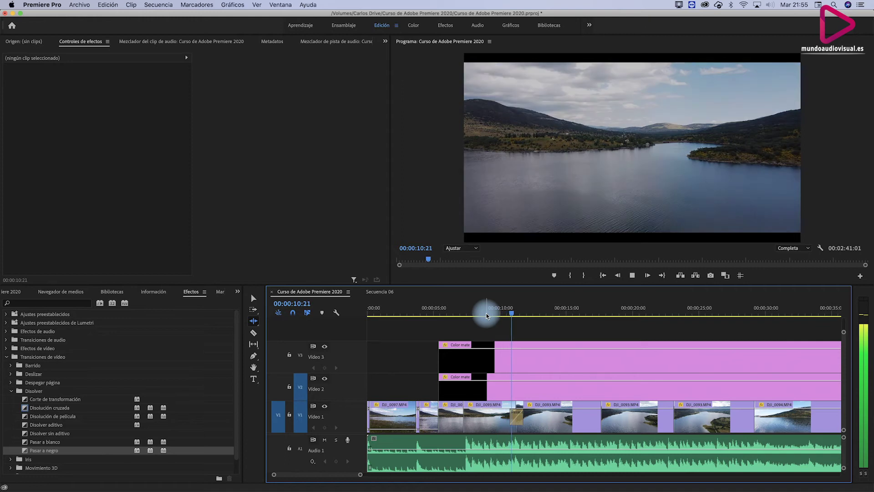
key(space)
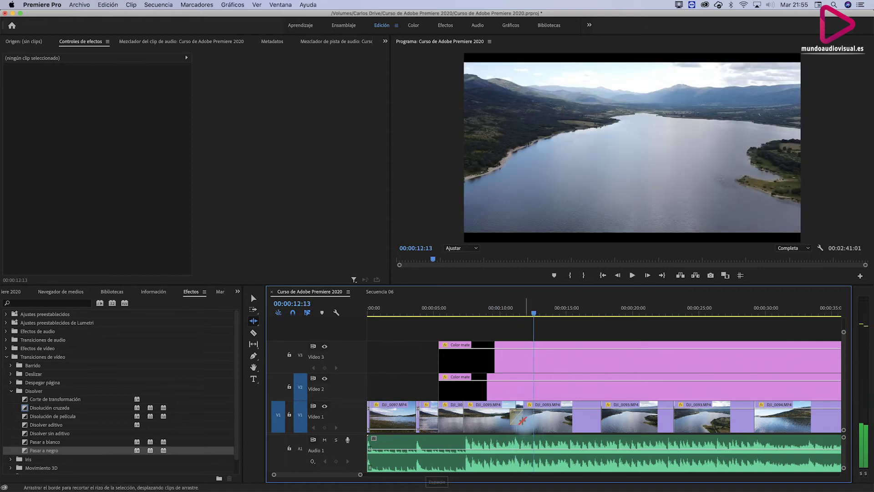
key(v)
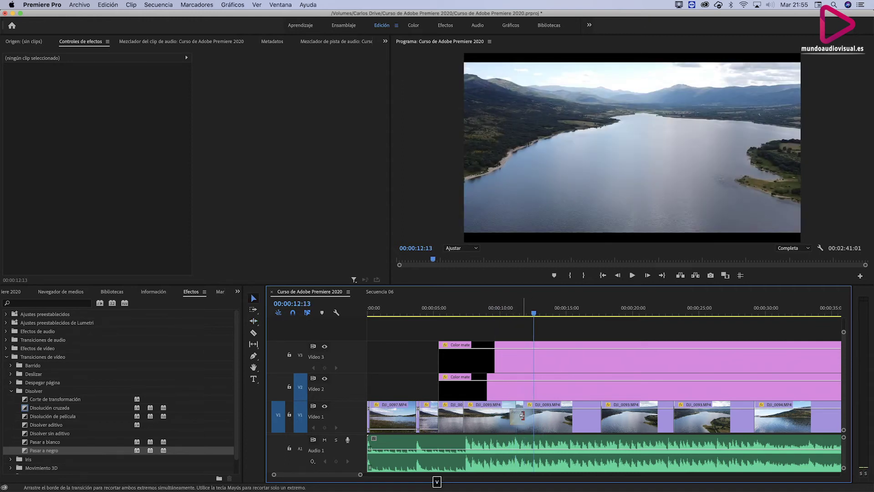
drag(514, 415, 523, 398)
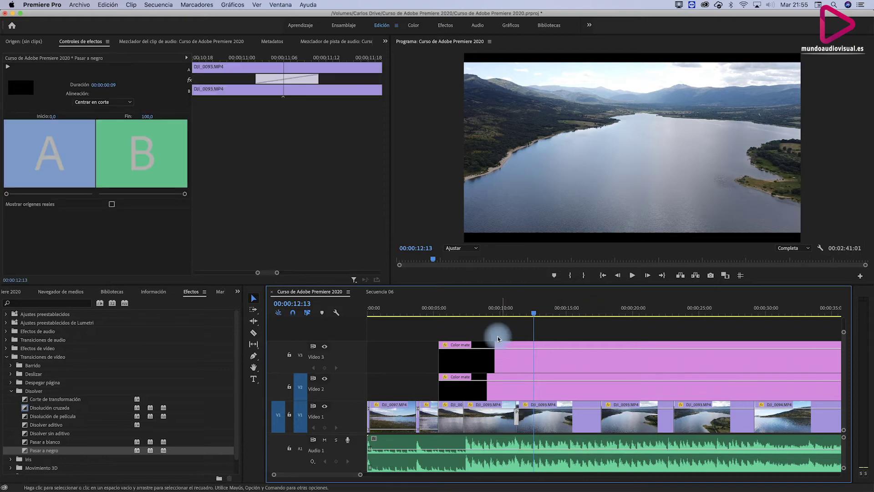
Select a Pasar a negro transition on Video 1 to inspect its settings.
click(472, 305)
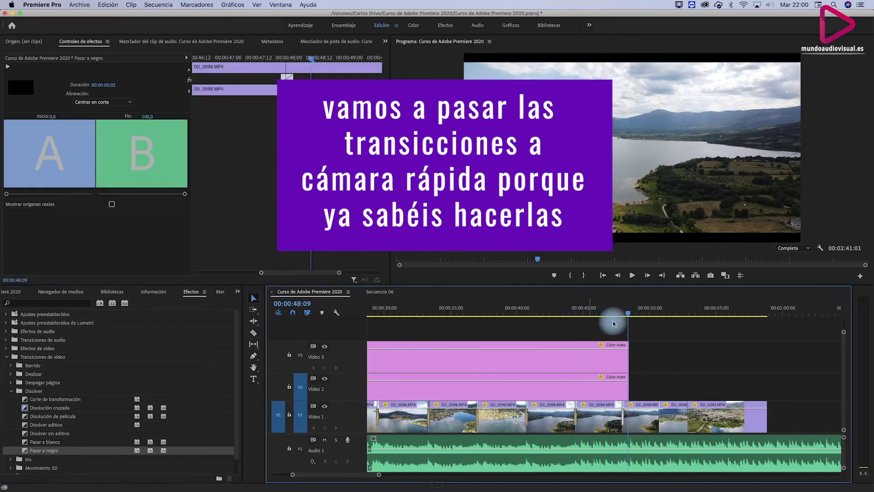
Cut the A1 music at the video's end and delete the leftover piece.
key(c)
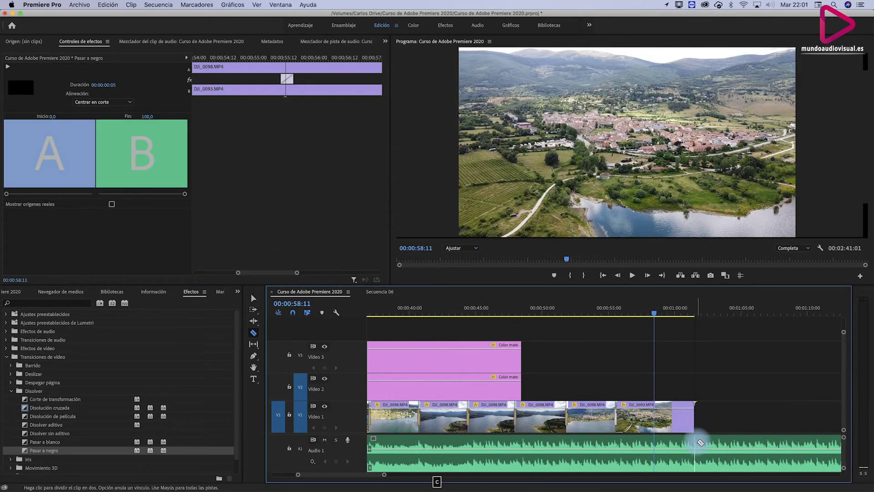
key(v)
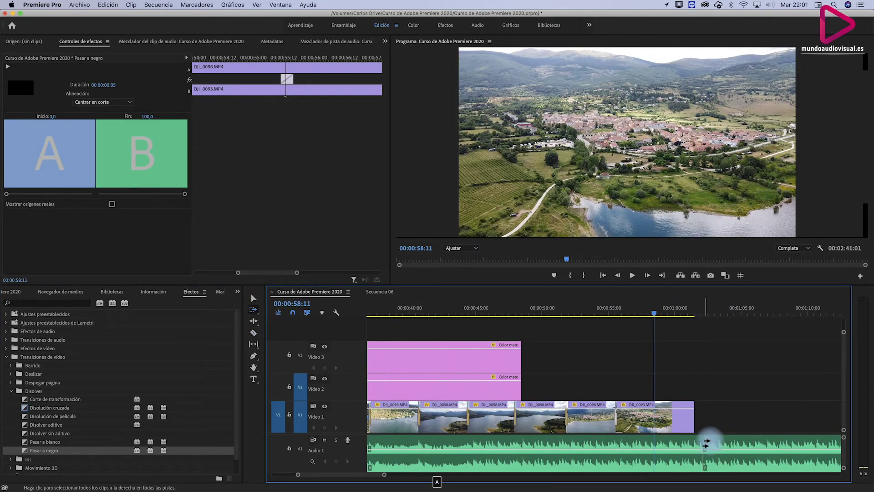
click(718, 439)
key(BackSpace)
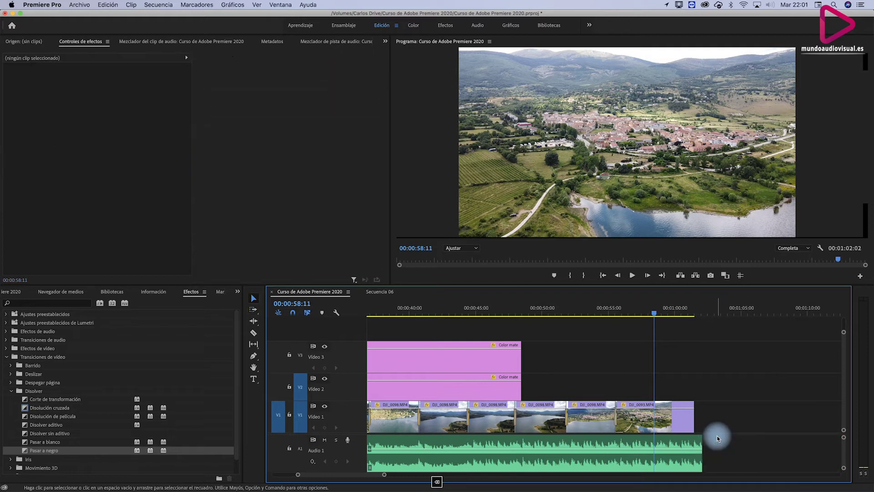
Add a volume keyframe near the music's end, drag the end to silence, and replay.
super+click(667, 450)
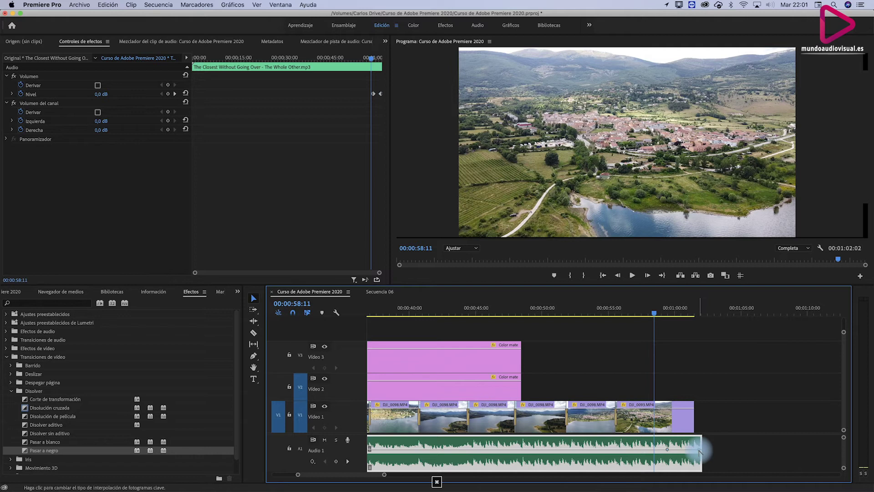
drag(700, 451, 869, 488)
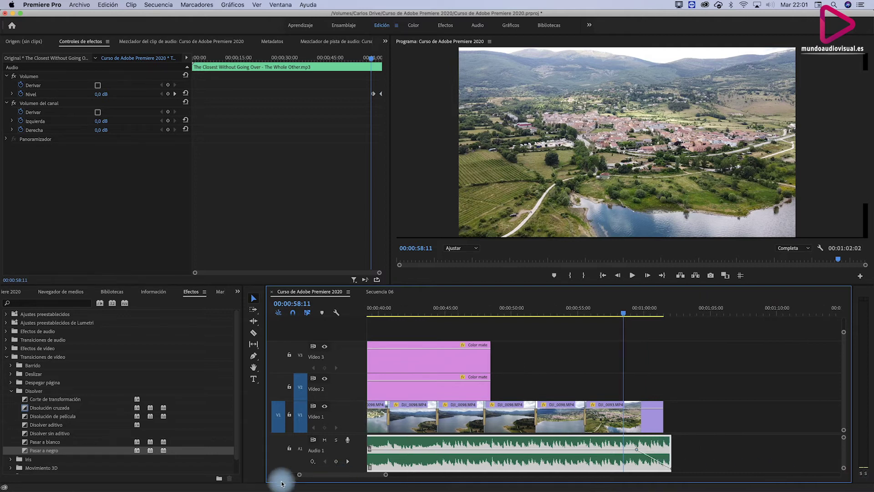
key(Home)
key(space)
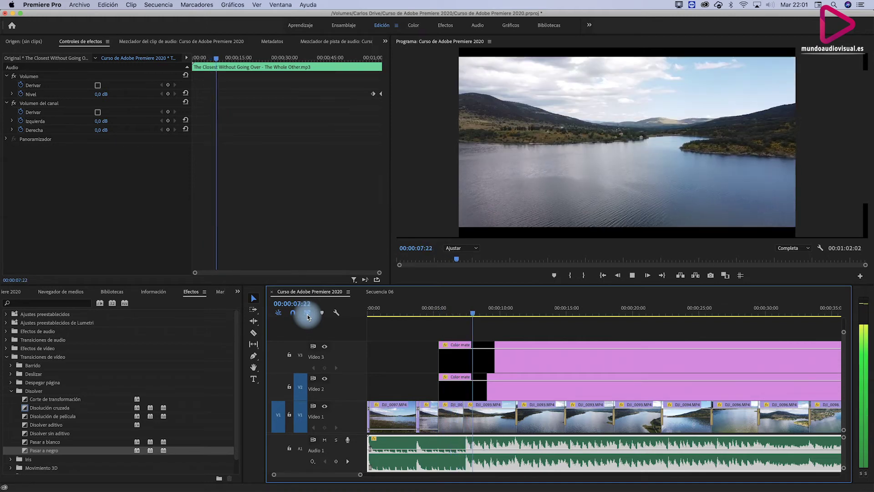
Create a title in the Program monitor over the opening clip and type 'SIERRA DE MADRI'.
mouse_move(483, 311)
mouse_down()
mouse_move(265, 306)
mouse_move(245, 296)
mouse_up()
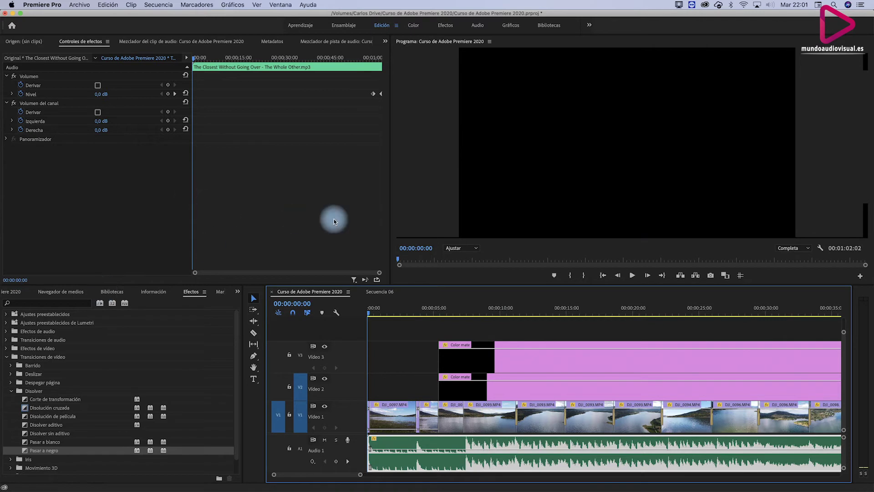
click(254, 379)
click(526, 119)
text(SIERRA DE MADRI)
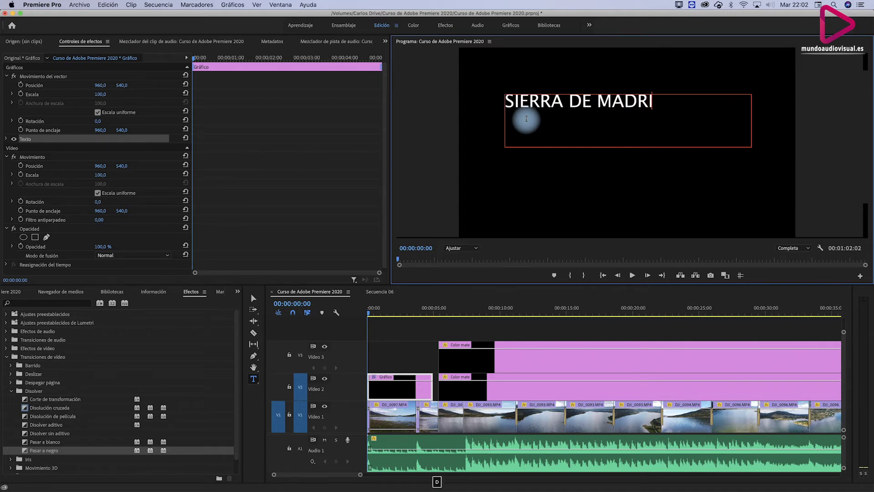
Finish the title as 'SIERRA DE MADRID' and centre-align it in the Gráficos workspace.
text(D)
click(510, 25)
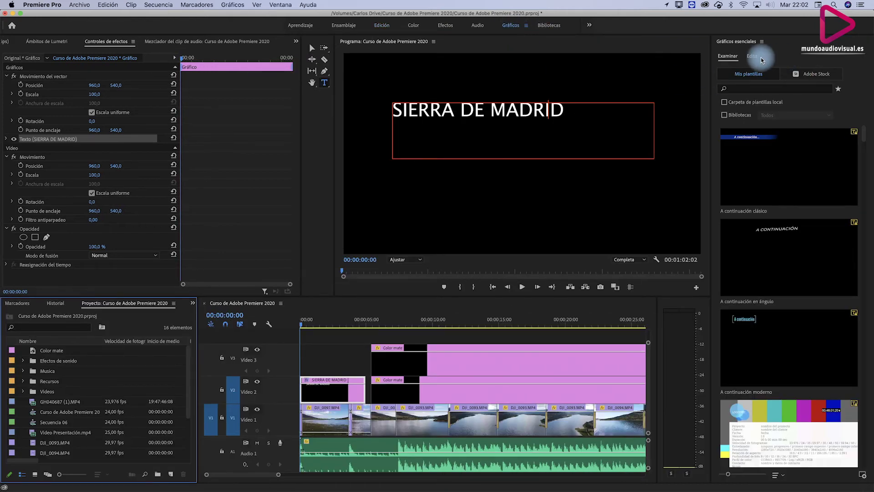
click(760, 58)
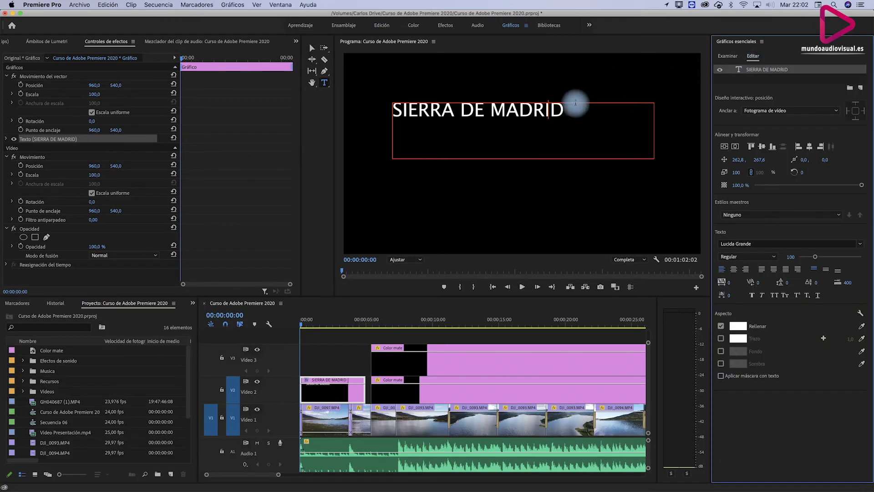
click(734, 269)
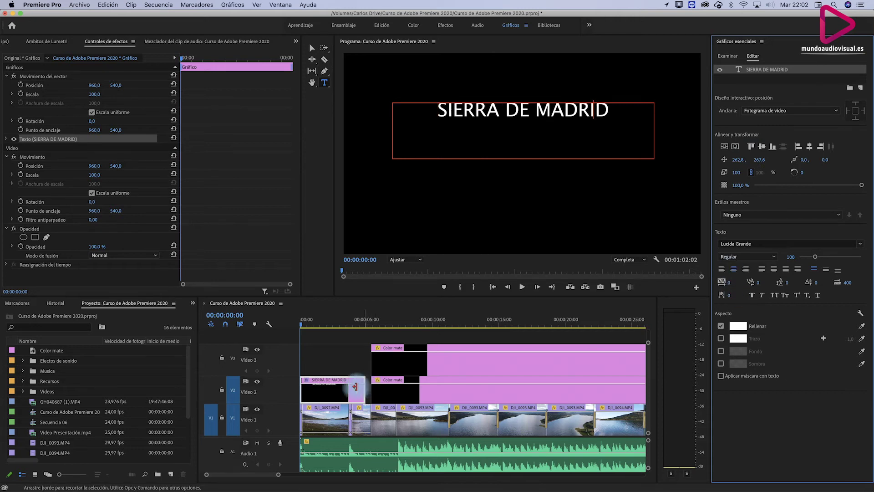
Trim the title clip on Video 2 to 00:00:02:11, starting 21 frames in.
mouse_move(355, 386)
mouse_down()
mouse_move(300, 389)
mouse_move(310, 388)
mouse_up()
click(325, 323)
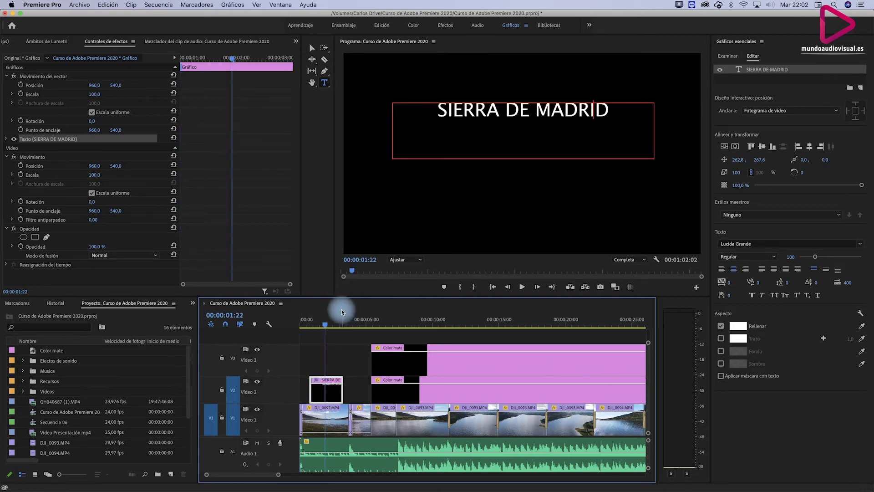
key(shift+7)
scroll(45, 414, down, 3)
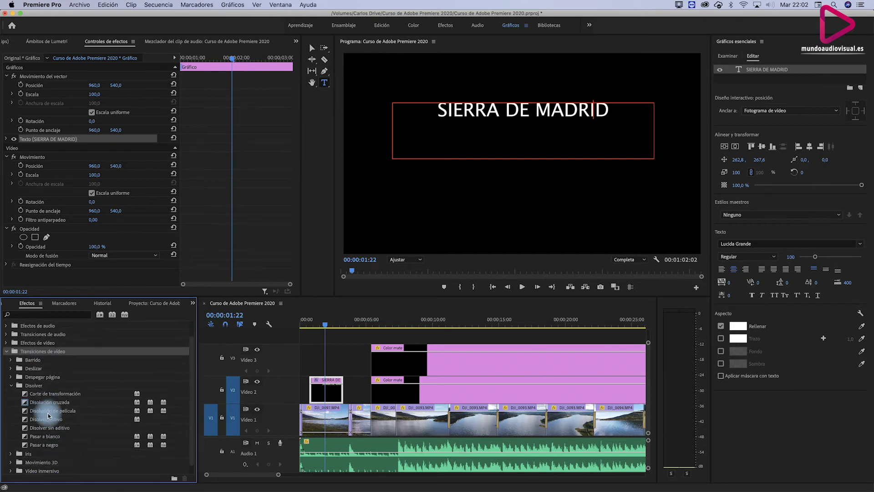
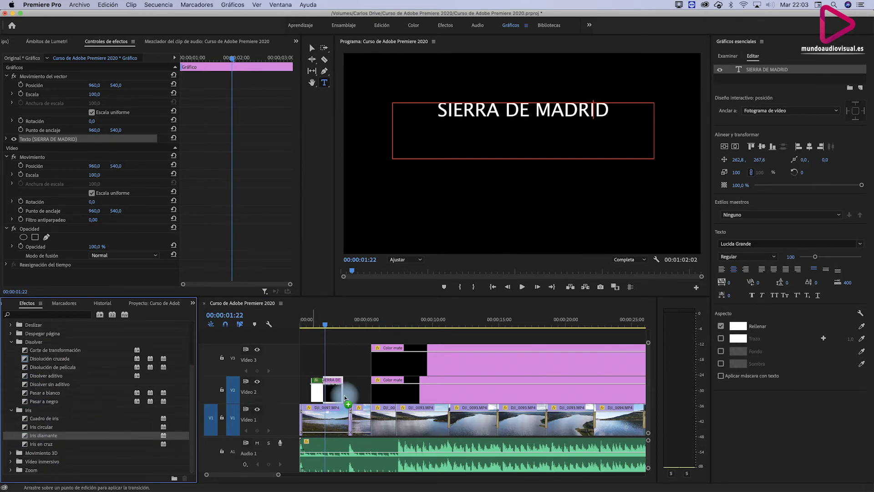
Apply Iris Diamond to the start of the SIERRA DE MADRID title and preview the opening.
drag(345, 398, 311, 394)
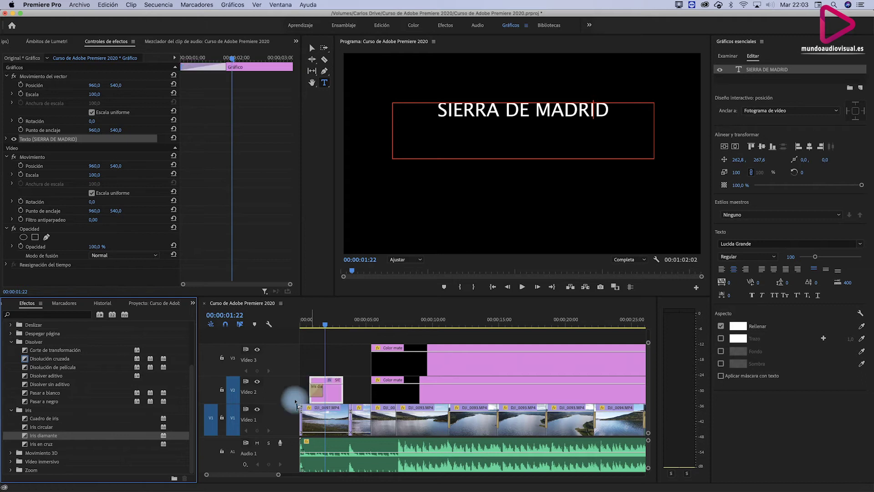
mouse_move(53, 438)
mouse_down()
mouse_move(331, 407)
mouse_move(338, 386)
mouse_up()
click(305, 321)
key(space)
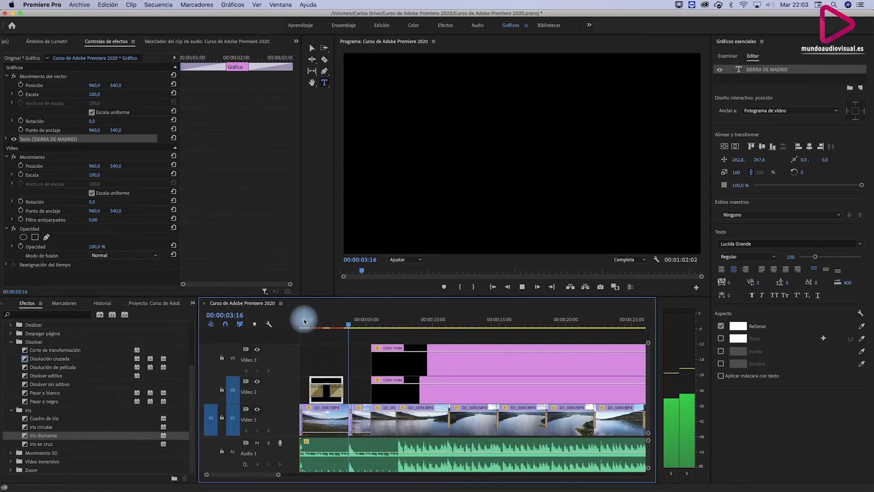
key(space)
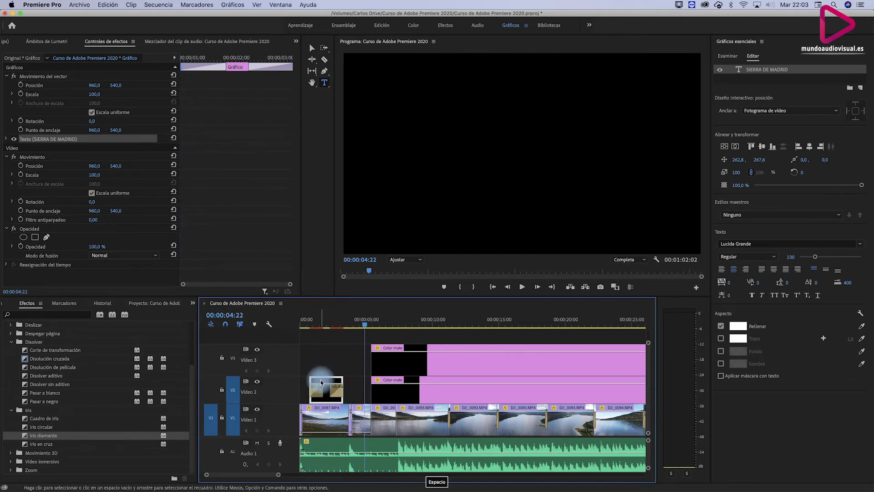
click(341, 361)
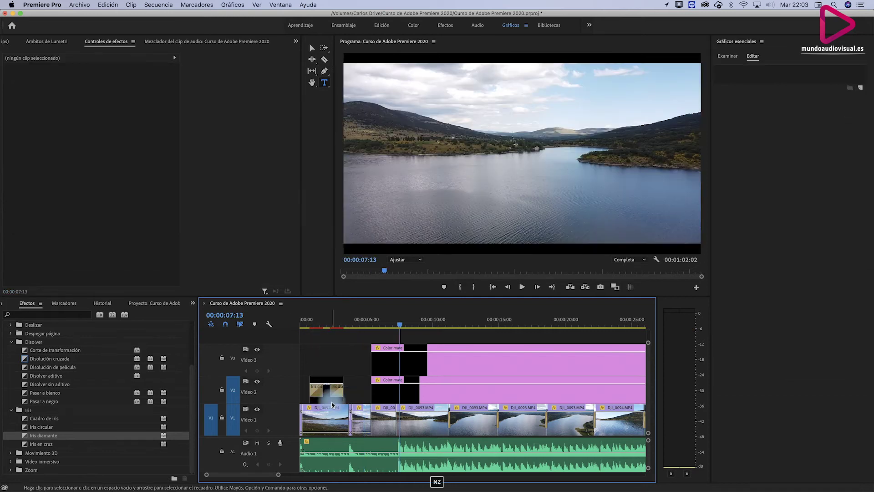
Duplicate the title clip onto a new track above and preview the titles.
drag(333, 386, 379, 339)
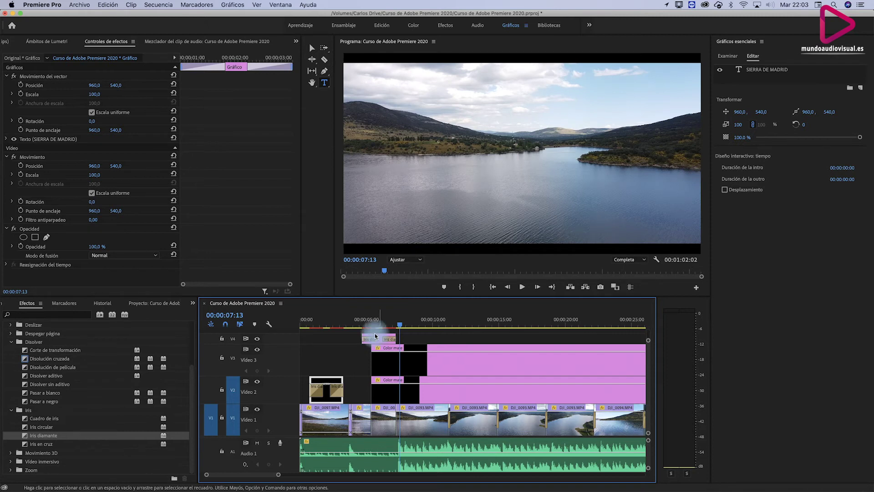
click(353, 324)
key(space)
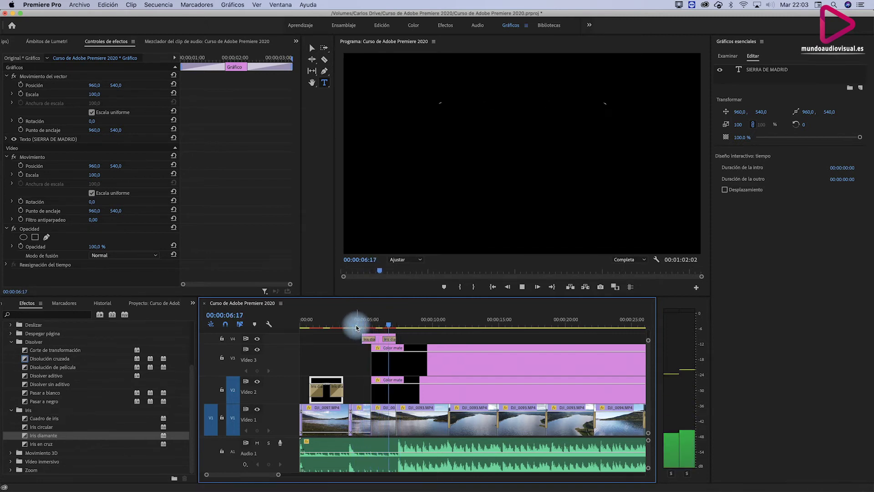
key(space)
click(375, 325)
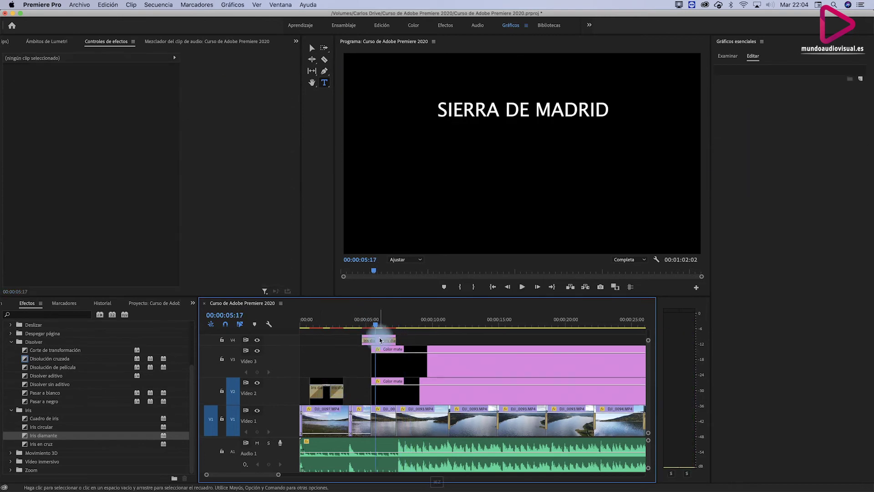
Copy the title to another track, retype it as DESDE EL CIELO, and lower its Y position.
drag(378, 339, 379, 350)
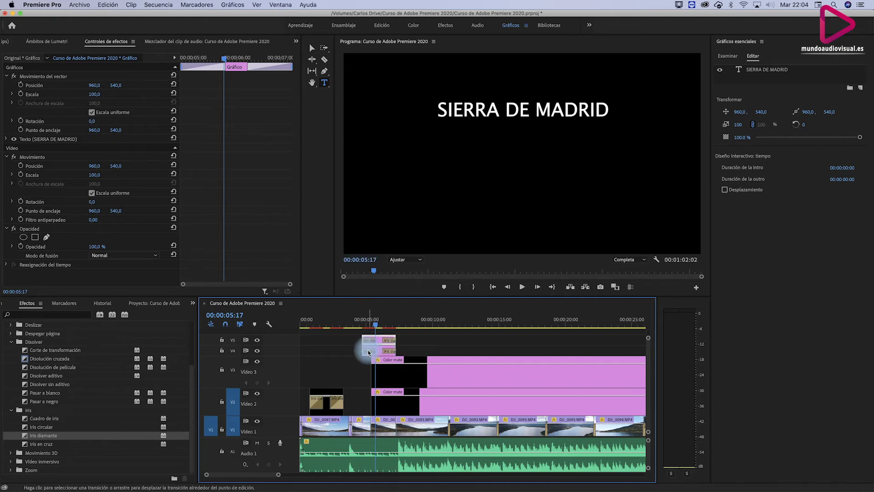
click(368, 339)
click(387, 338)
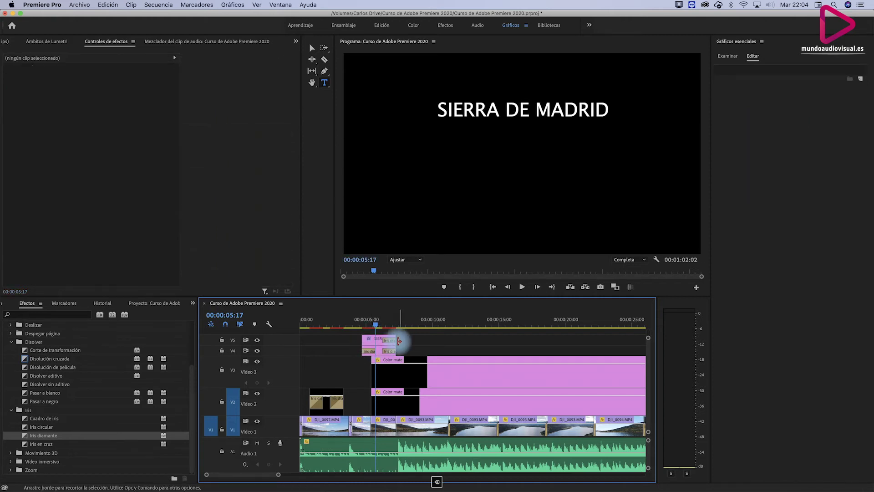
click(378, 340)
text(DESDE EL CIE)
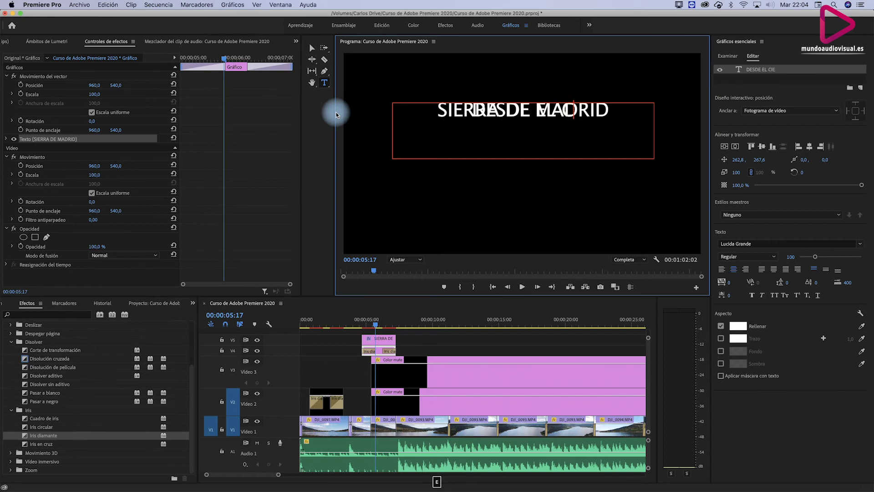
text(LO)
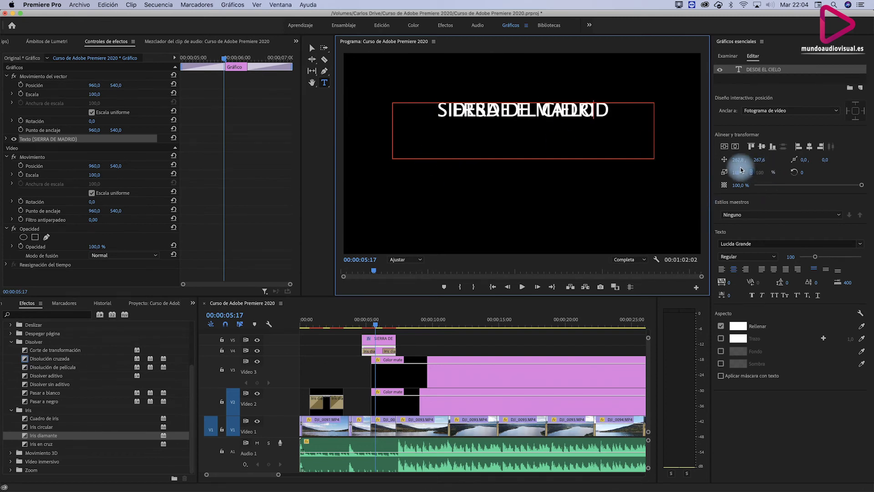
mouse_move(760, 160)
mouse_down()
mouse_move(774, 160)
mouse_move(761, 160)
mouse_up()
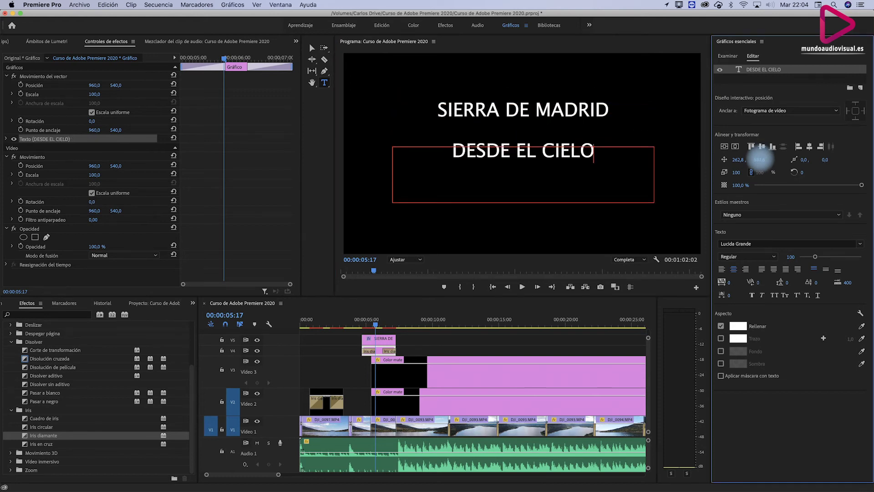
Preview the sequence from the beginning to check the title timing.
click(303, 323)
key(space)
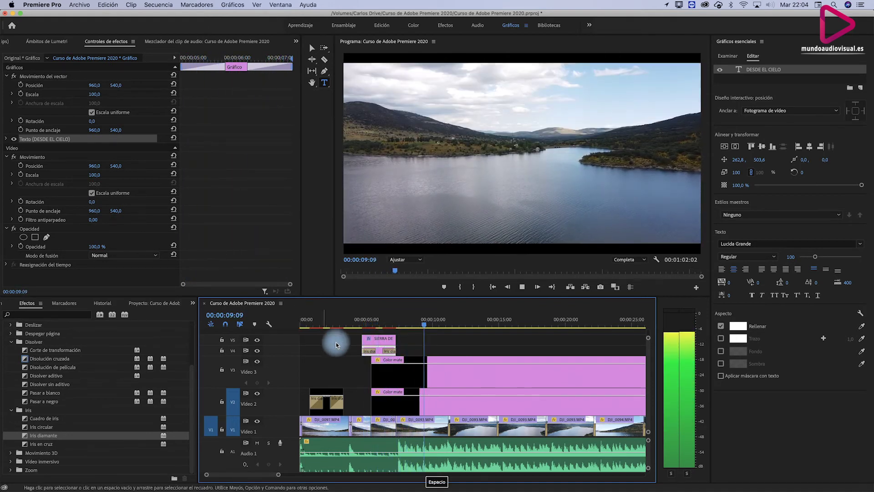
key(space)
click(358, 336)
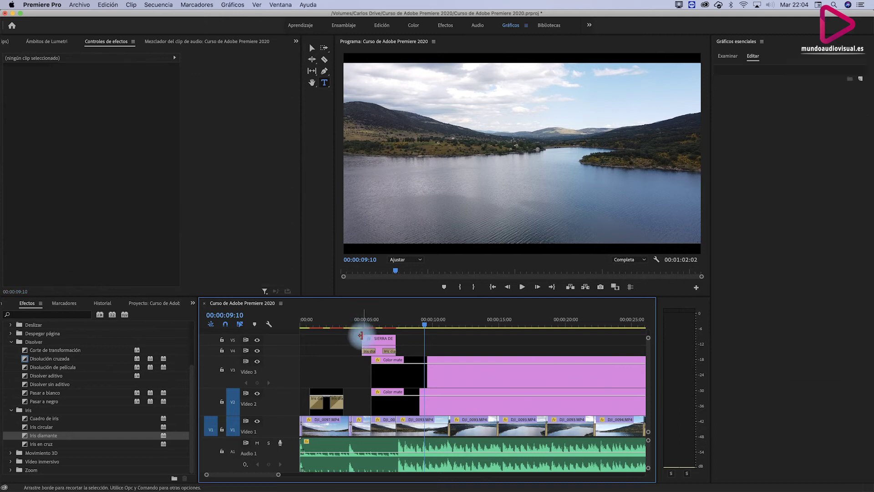
Undo an accidental trim, then make the top title clip start slightly later and replay it.
mouse_move(362, 349)
mouse_down()
mouse_move(383, 348)
mouse_move(353, 338)
mouse_move(350, 349)
mouse_up()
key(super+z)
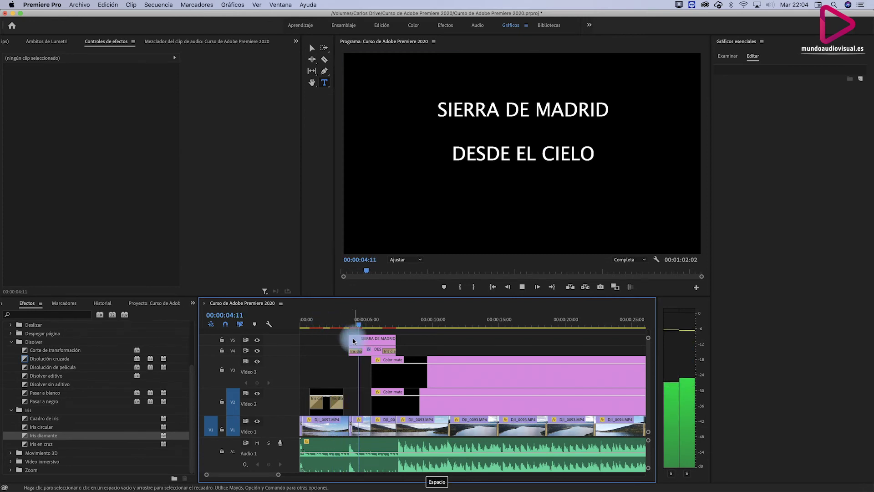
key(space)
drag(353, 338, 357, 351)
click(340, 326)
key(space)
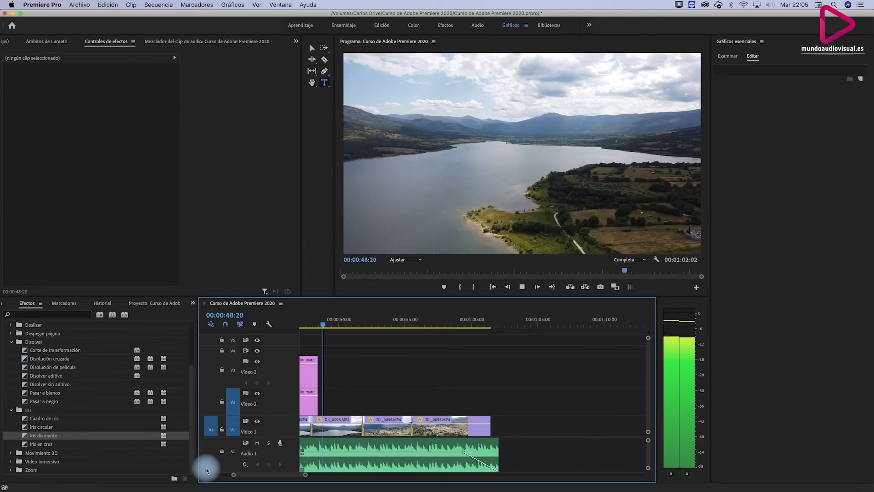
Stretch the V3 and V2 Color Matte clips to the end of the V1 footage and preview the ending.
key(space)
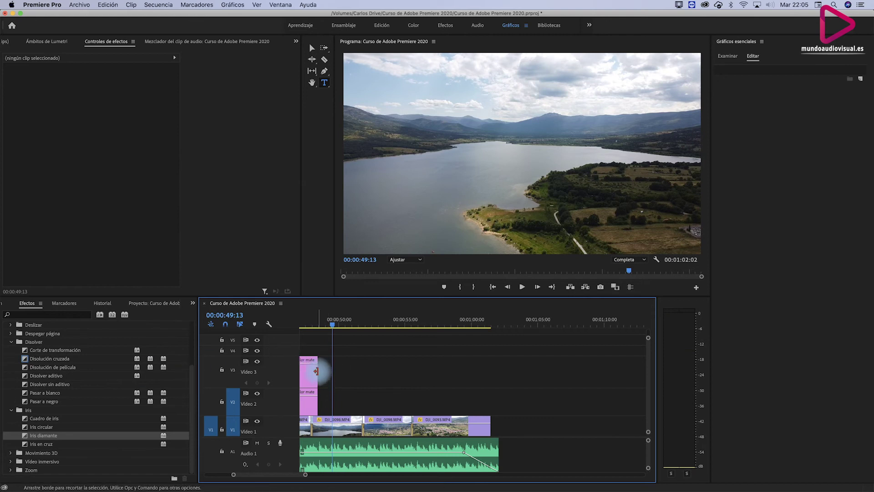
drag(317, 371, 491, 374)
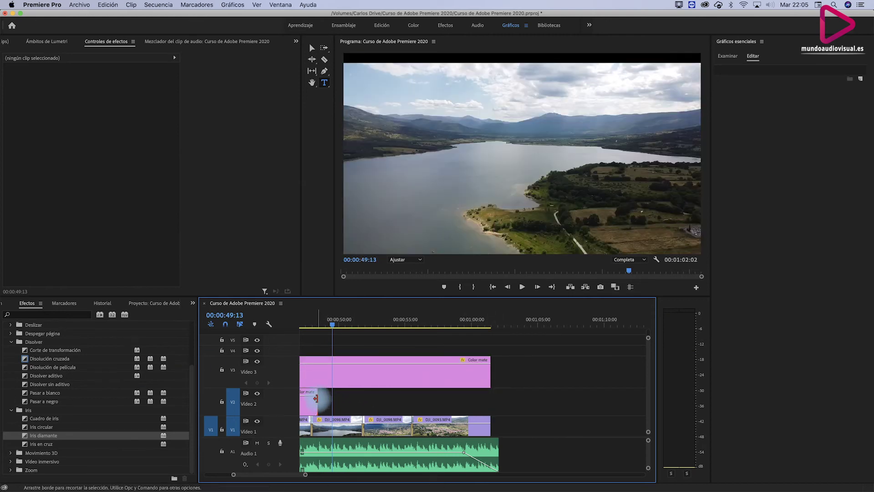
drag(316, 398, 491, 396)
key(space)
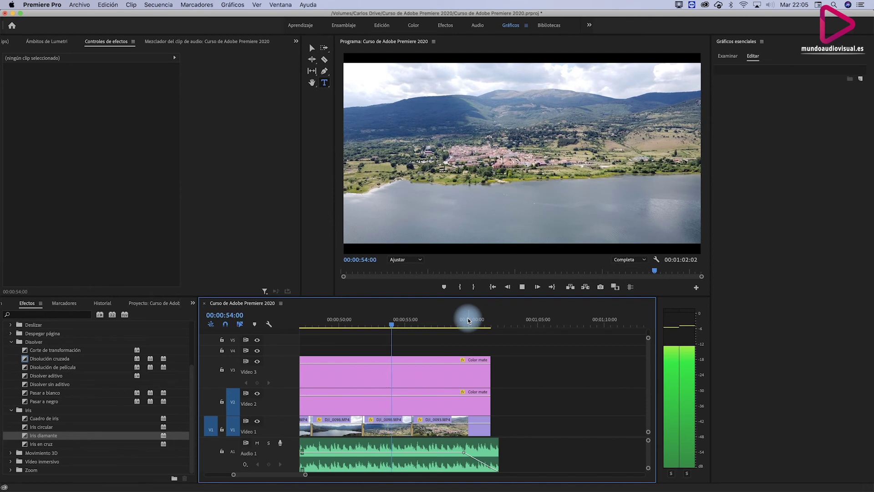
key(space)
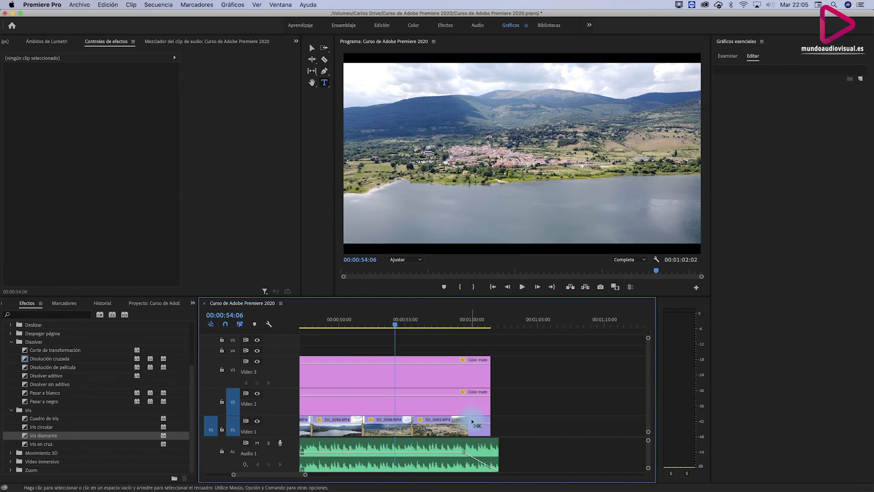
Check DJI_0093.MP4's opacity keyframes and play the ending to watch it fade to black.
click(476, 423)
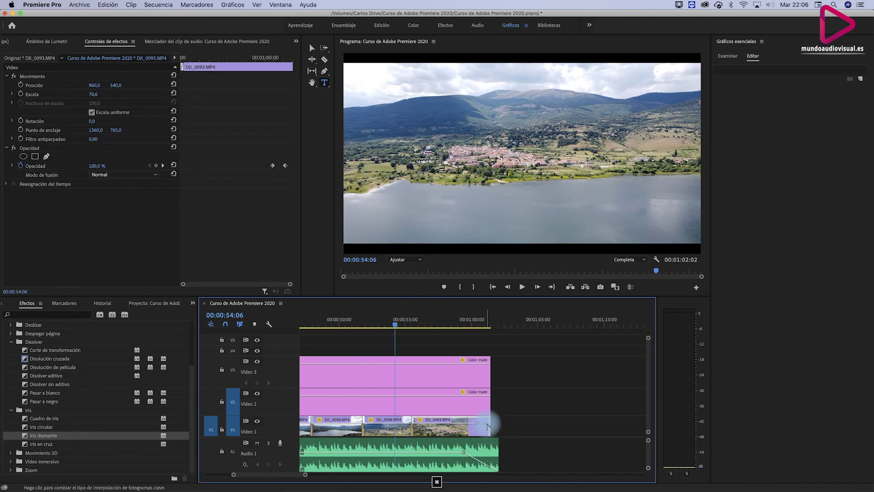
key(space)
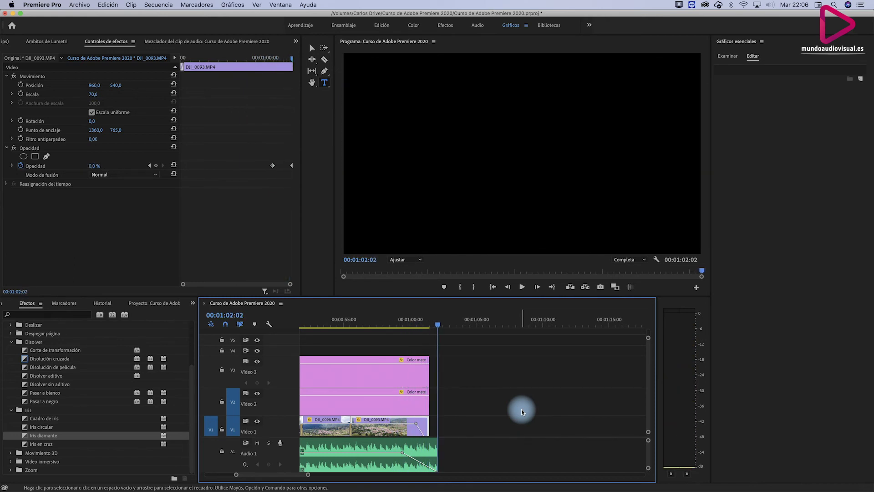
key(space)
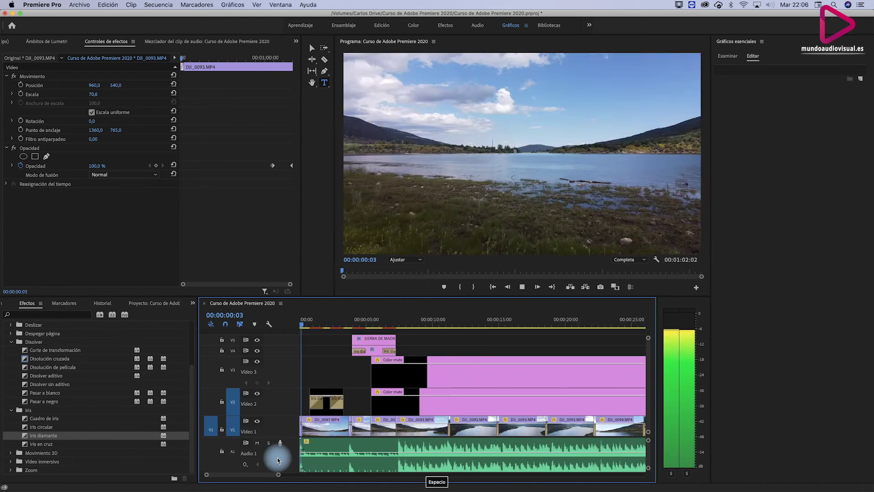
Stop playback and place the playhead at the end of the sequence.
key(space)
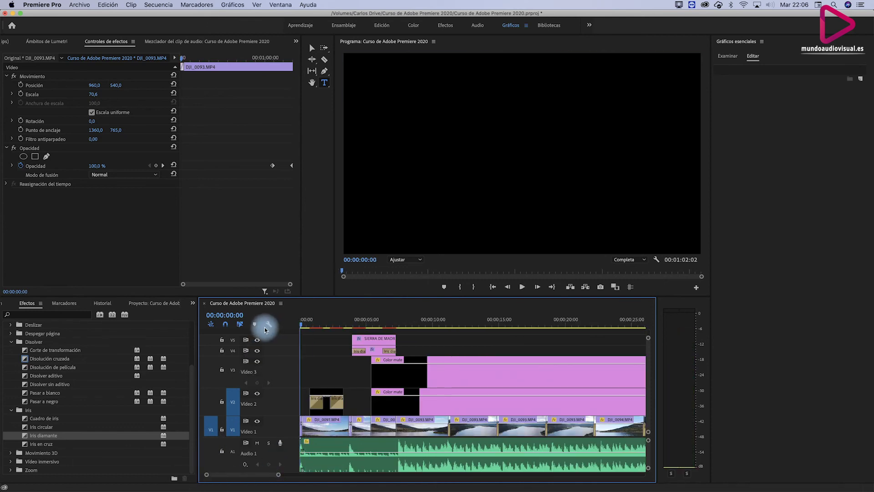
key(Home)
drag(223, 477, 260, 477)
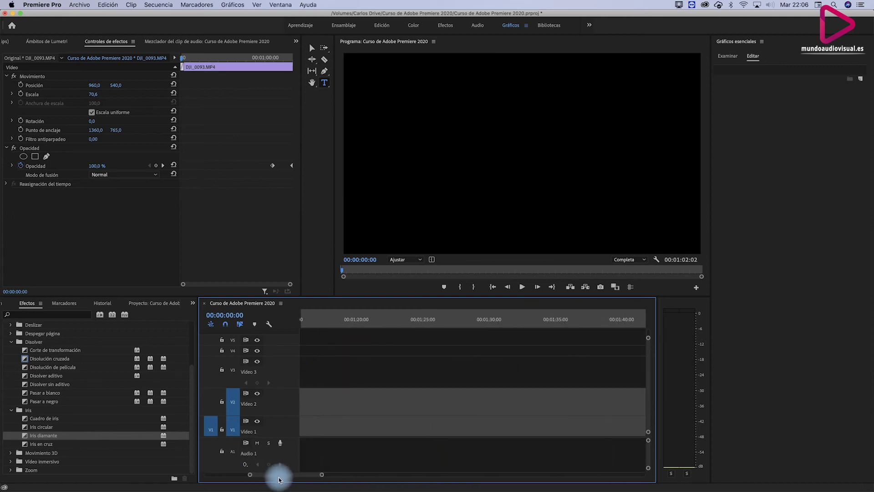
scroll(313, 462, left, 3)
click(583, 324)
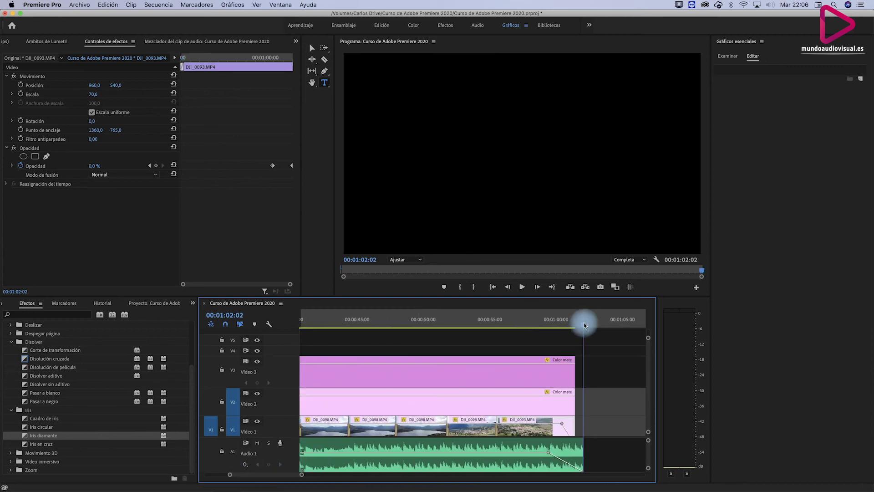
Render previews with Secuencia > Procesar de entrada a salida.
click(152, 6)
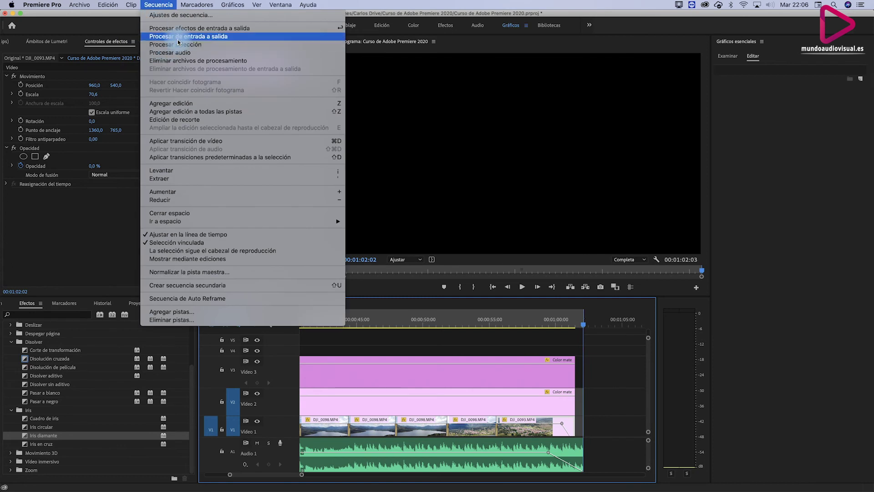
click(555, 141)
key(Return)
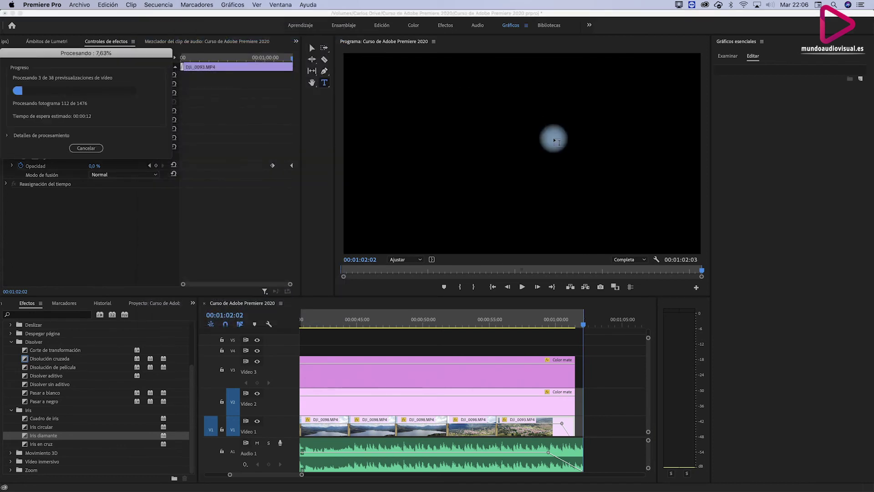